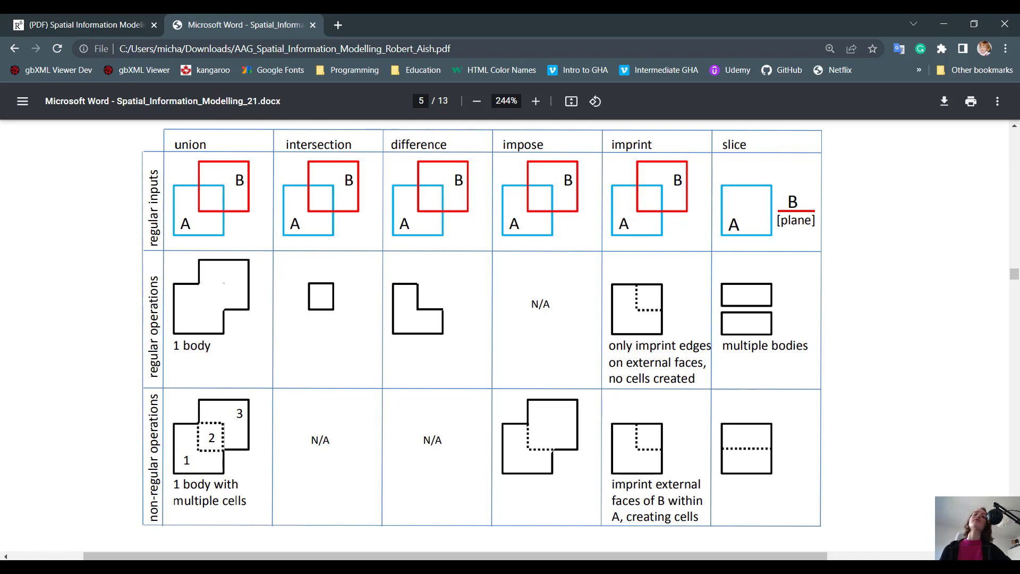
- Switch to Grasshopper and place two Geometry parameters on the empty canvas, one below the other
{"action": "key", "text": "alt+Tab"}
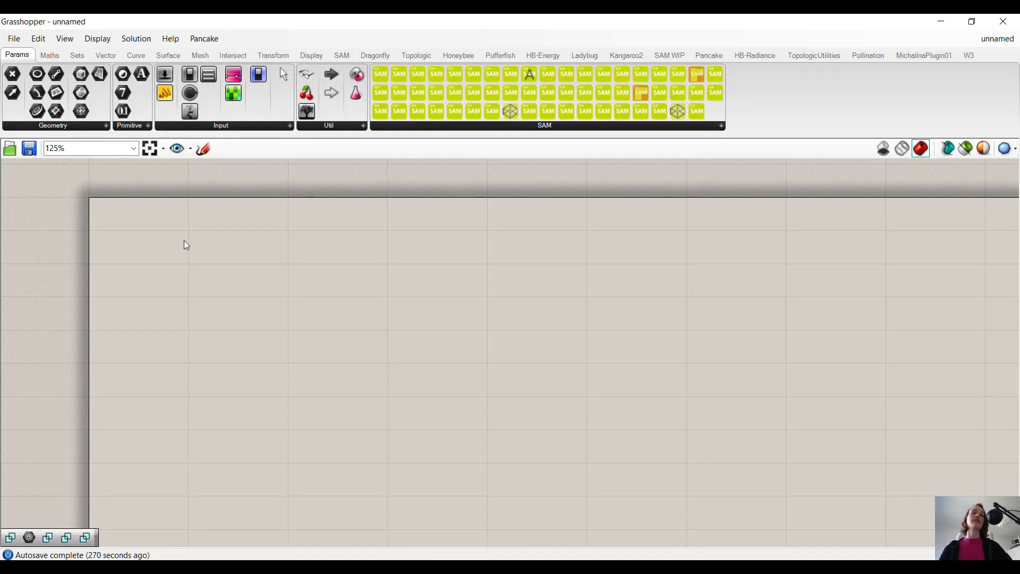
{"action": "double_click", "coordinate": [208, 273]}
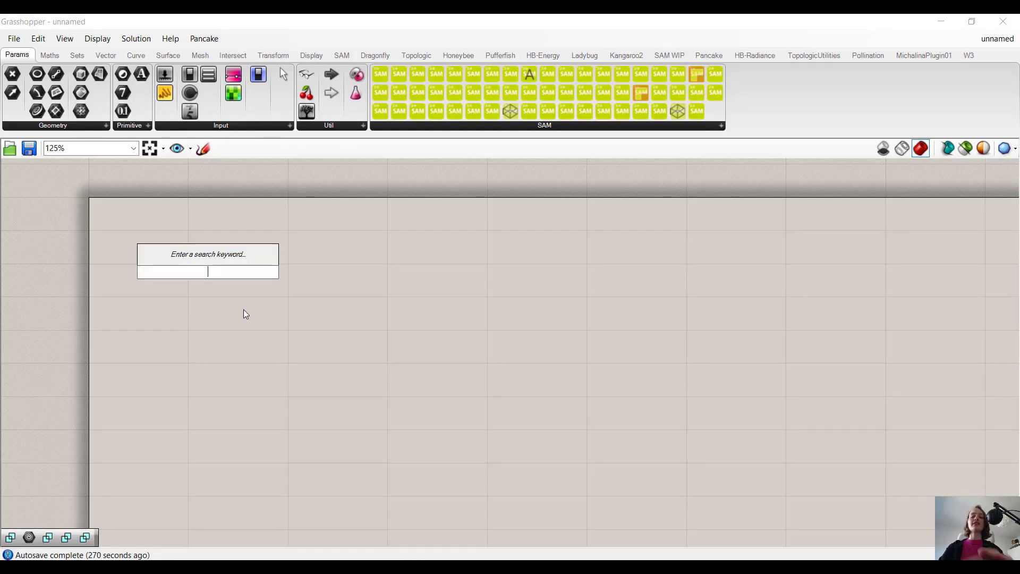
{"action": "type", "text": "geometry"}
{"action": "key", "text": "Return"}
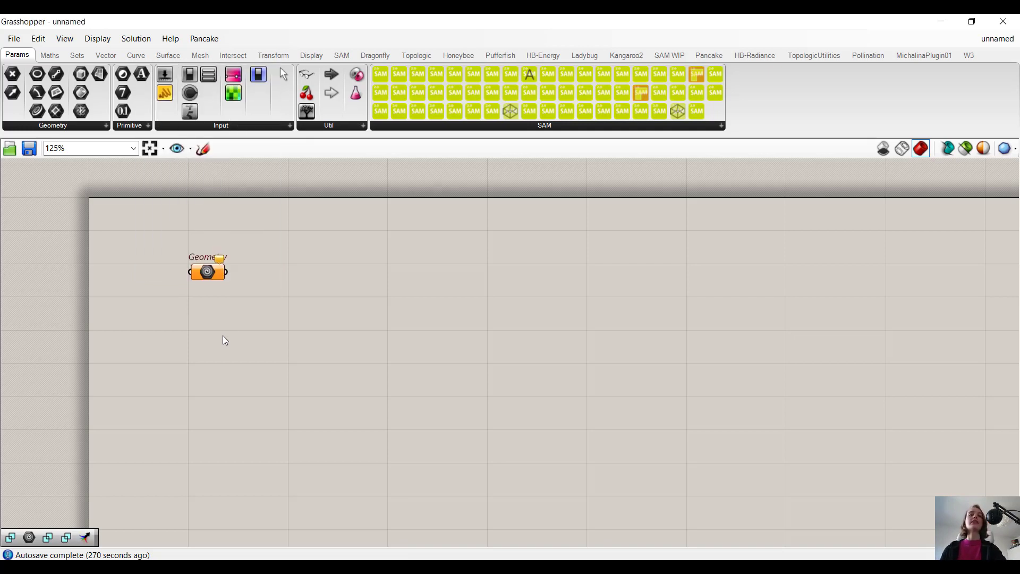
{"action": "double_click", "coordinate": [223, 338]}
{"action": "type", "text": "geo"}
{"action": "key", "text": "Return"}
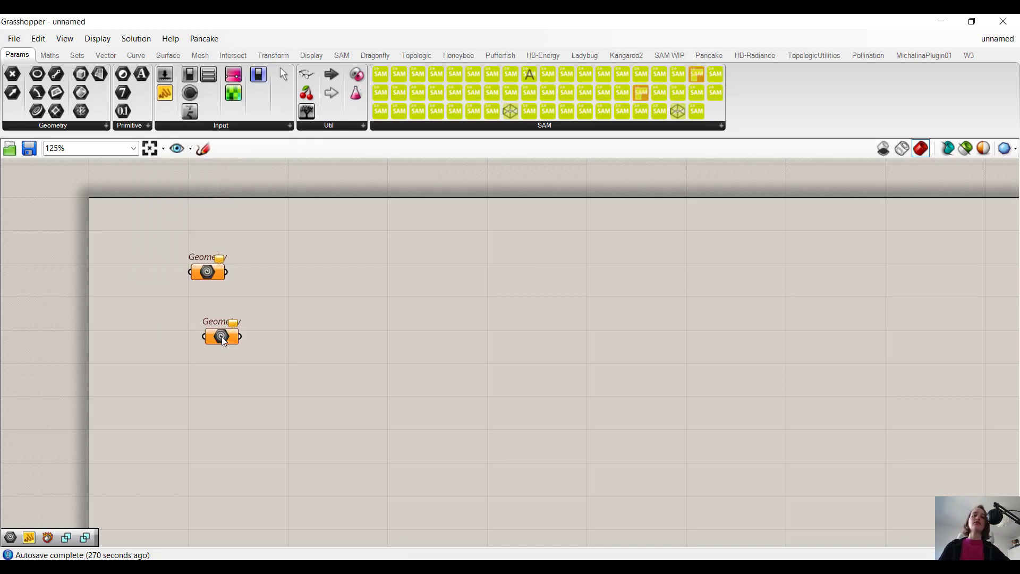
- Switch to Rhino's four-viewport layout and draw a box around the origin, with its second base corner at about x 50, y -20
{"action": "double_click", "coordinate": [303, 21]}
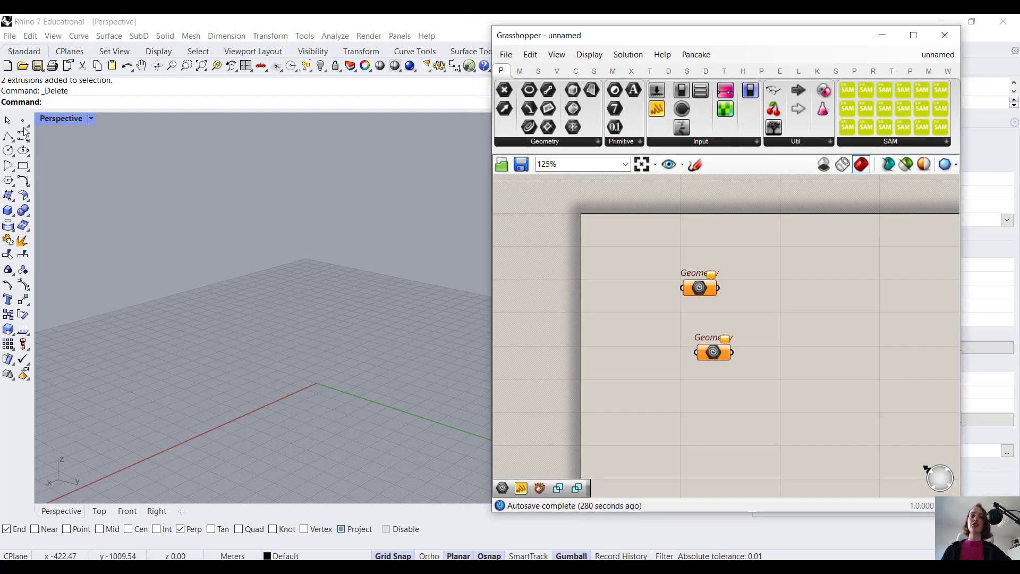
{"action": "double_click", "coordinate": [61, 118]}
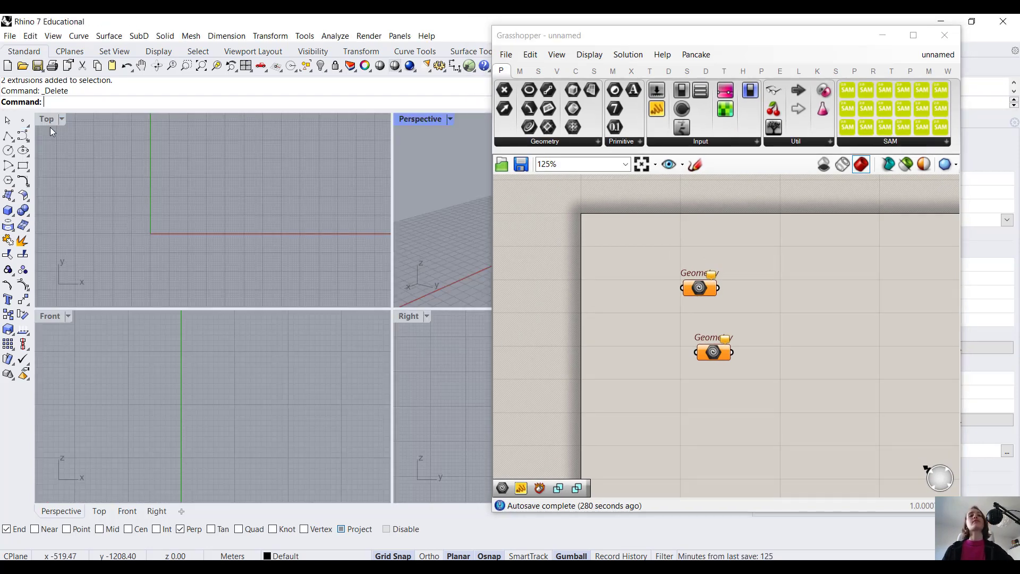
{"action": "left_click", "coordinate": [7, 211]}
{"action": "left_click", "coordinate": [75, 170]}
{"action": "left_click", "coordinate": [244, 271]}
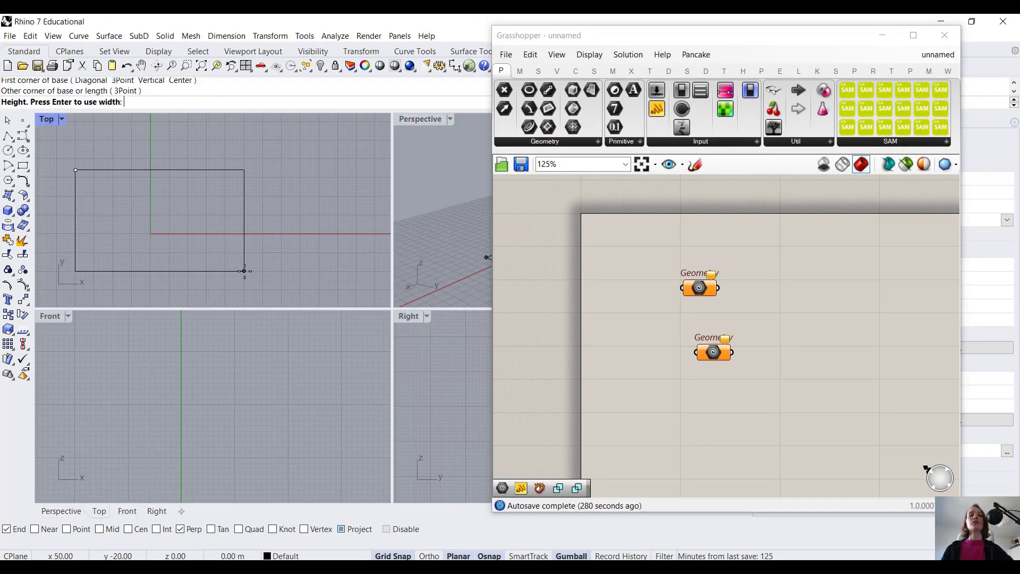
{"action": "left_click", "coordinate": [464, 213]}
- Draw a second box overlapping the first, with its second base corner at about x 92, y -6 and a height of about 111 m
{"action": "double_click", "coordinate": [625, 35]}
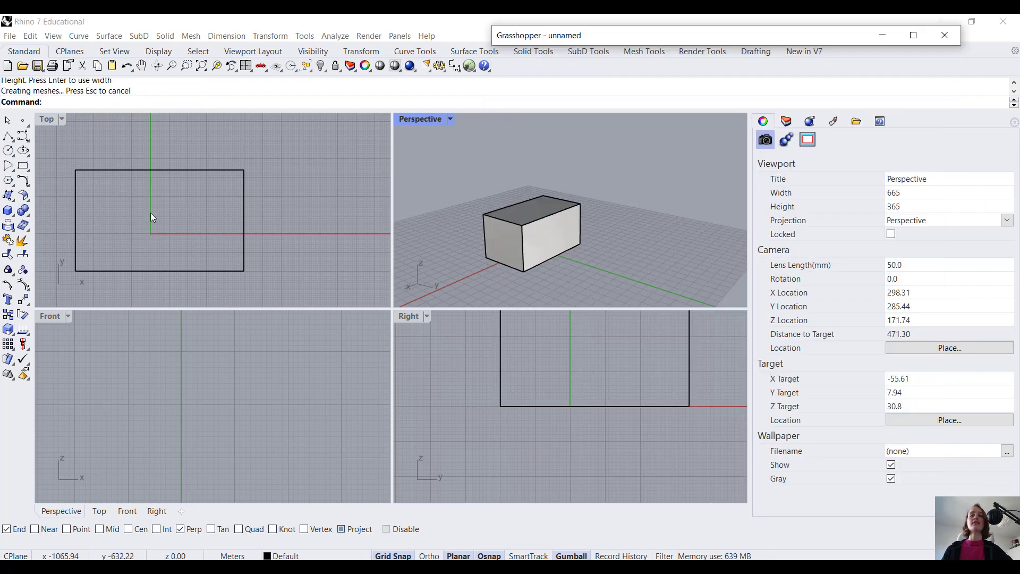
{"action": "left_click", "coordinate": [7, 211]}
{"action": "left_click", "coordinate": [199, 136]}
{"action": "left_click", "coordinate": [322, 245]}
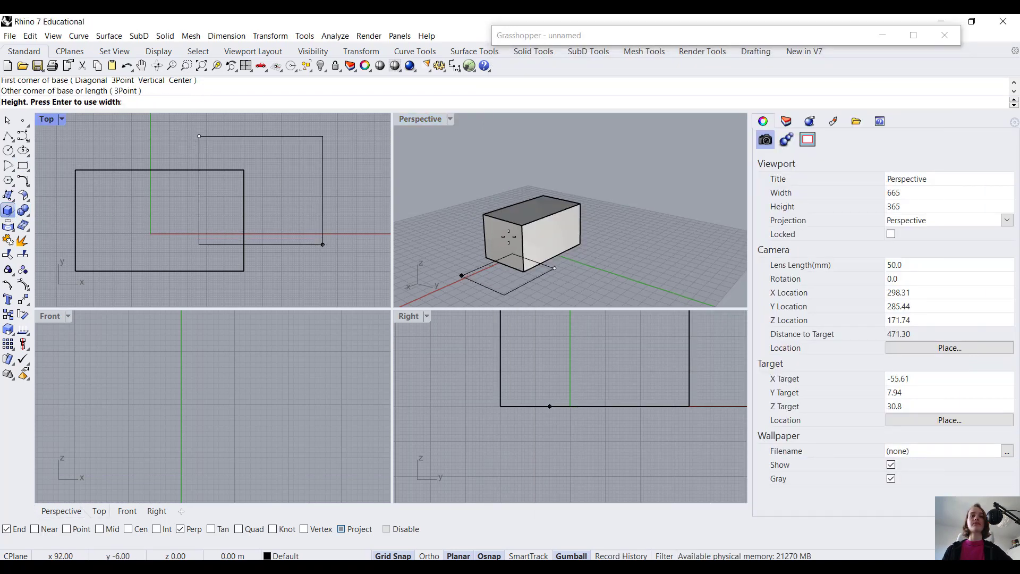
{"action": "left_click", "coordinate": [539, 138]}
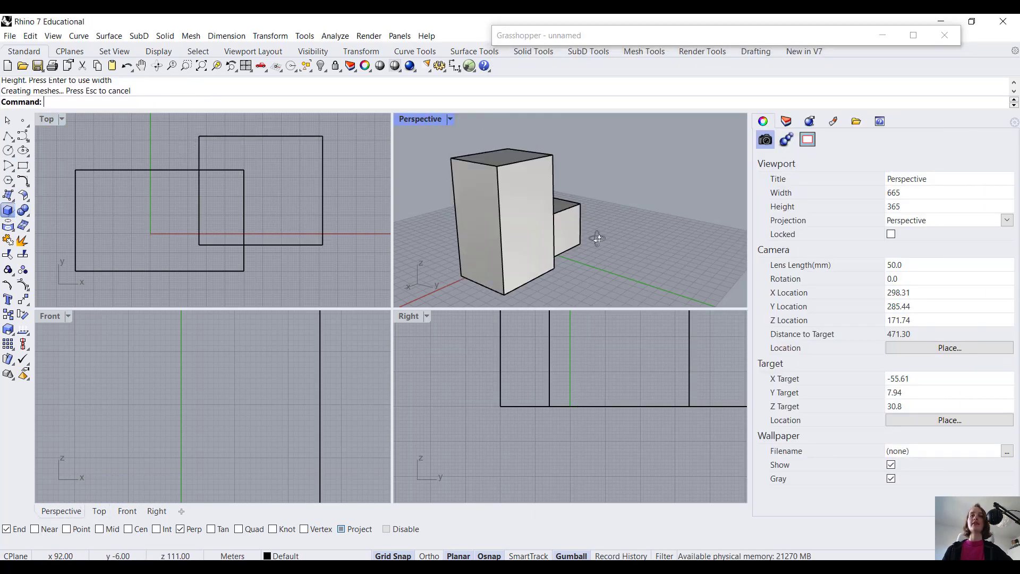
{"action": "right_click_drag", "start_coordinate": [595, 240], "coordinate": [531, 239]}
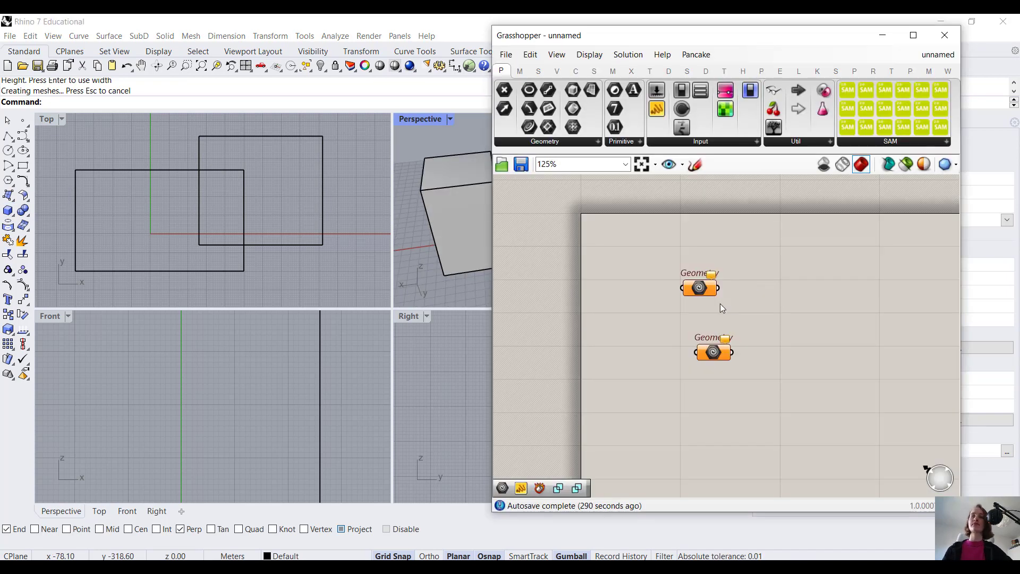
- Reference the taller box in the upper Geometry parameter and internalise its data
{"action": "scroll", "coordinate": [712, 283], "scroll_direction": "up", "scroll_amount": 2}
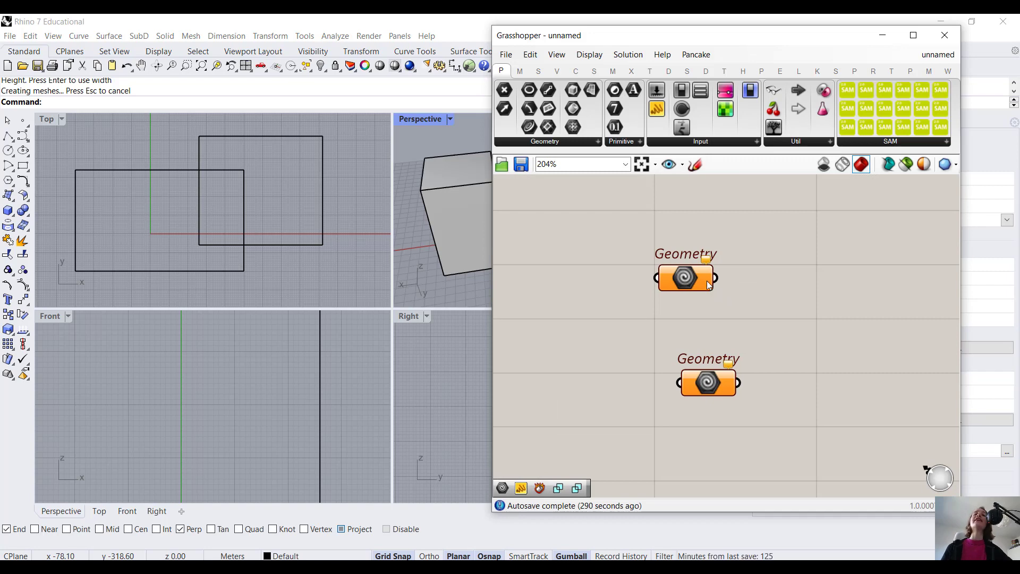
{"action": "right_click", "coordinate": [709, 287]}
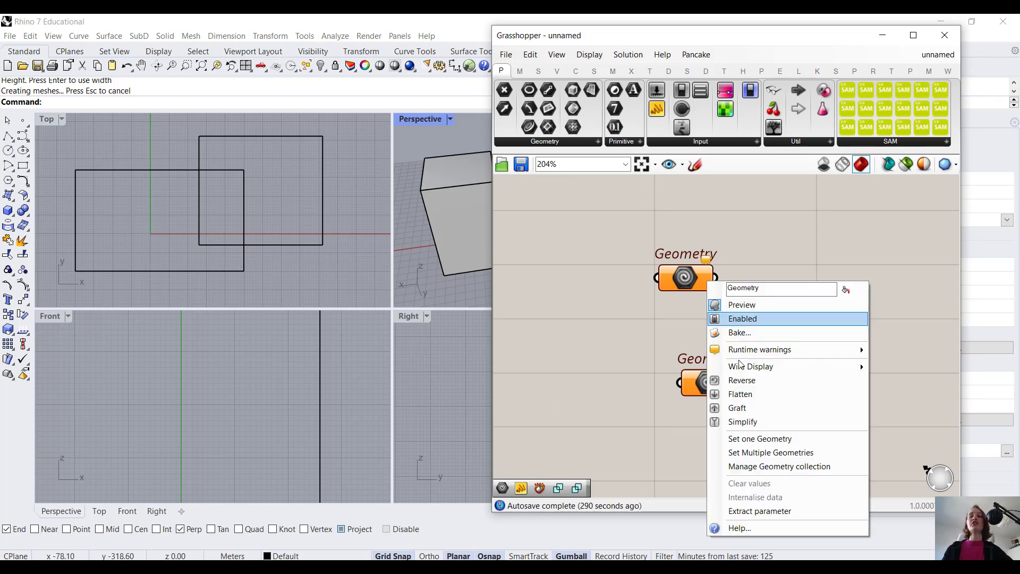
{"action": "left_click", "coordinate": [781, 438]}
{"action": "left_click", "coordinate": [289, 136]}
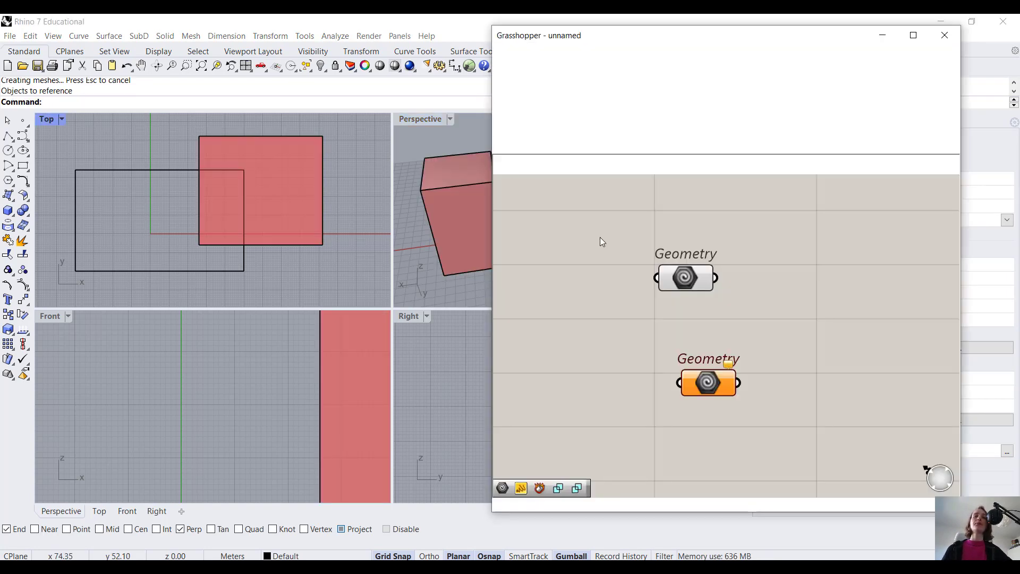
{"action": "right_click", "coordinate": [709, 277]}
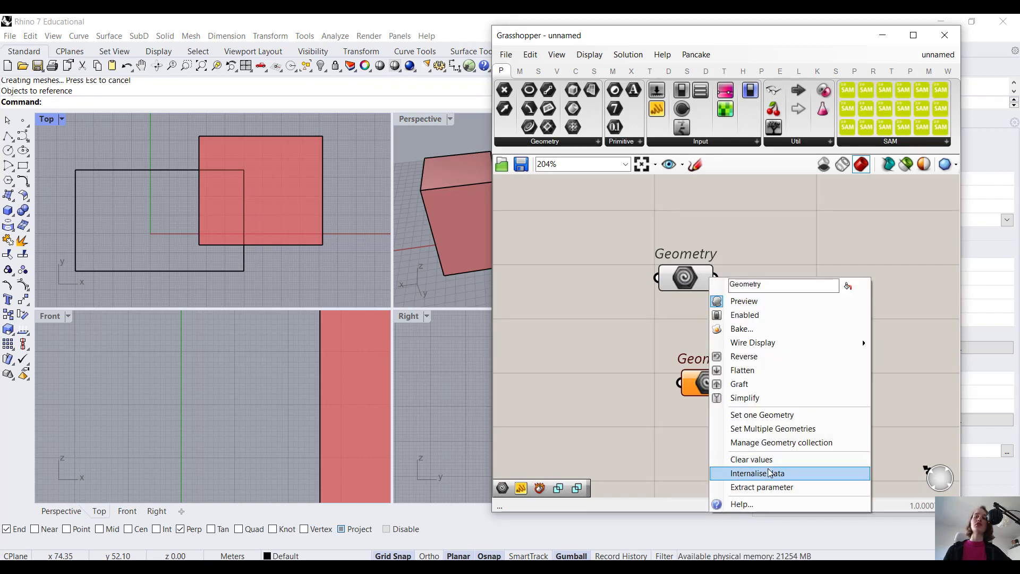
{"action": "left_click", "coordinate": [770, 473]}
- Reference the lower-height box in the second Geometry parameter and internalise its data
{"action": "right_click", "coordinate": [724, 386]}
{"action": "left_click", "coordinate": [601, 387]}
{"action": "left_click", "coordinate": [184, 171]}
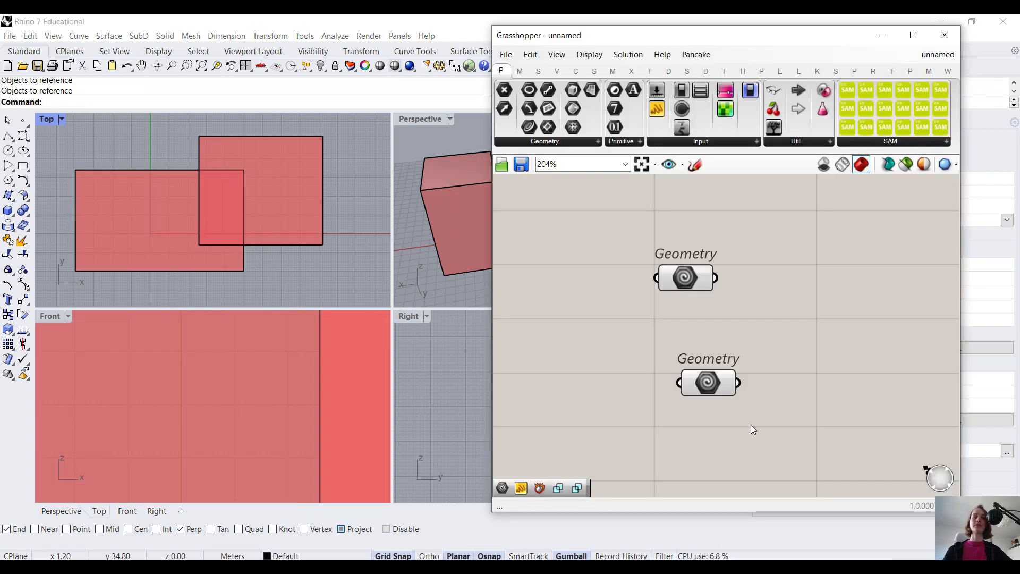
{"action": "right_click", "coordinate": [726, 381]}
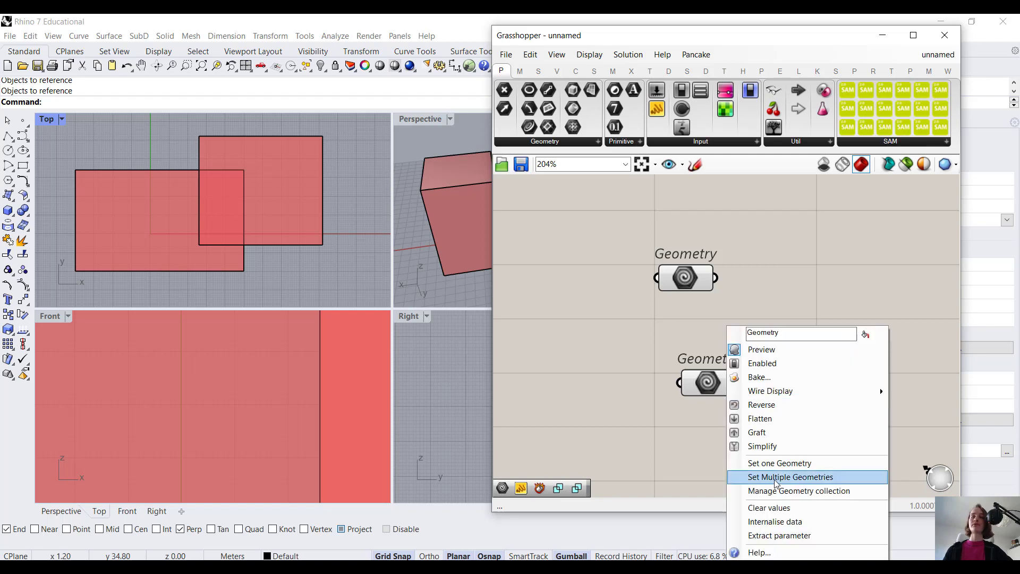
{"action": "left_click", "coordinate": [770, 523]}
- Delete both original boxes from the Rhino model
{"action": "left_click_drag", "start_coordinate": [357, 259], "coordinate": [149, 107]}
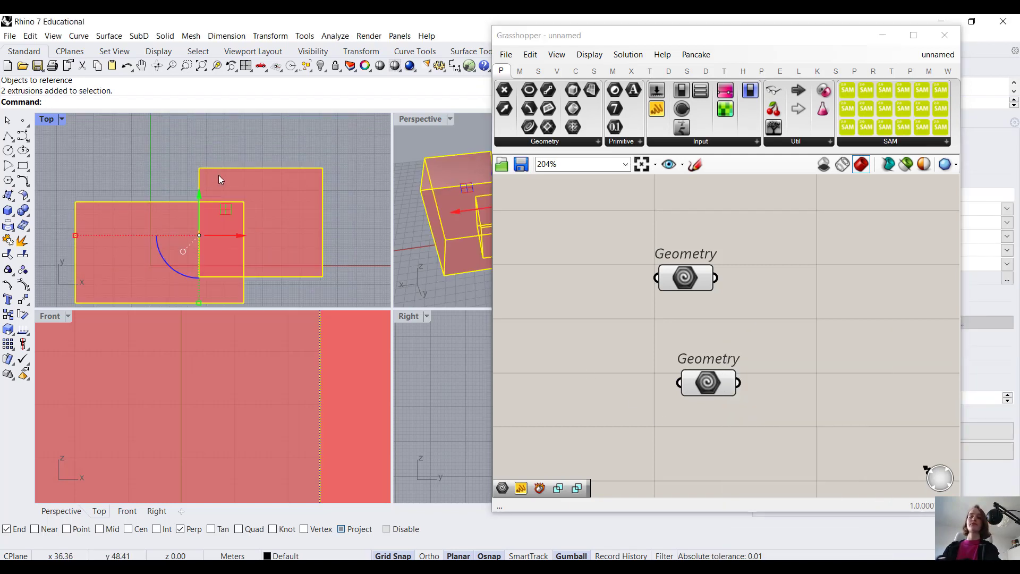
{"action": "key", "text": "Delete"}
{"action": "scroll", "coordinate": [764, 289], "scroll_direction": "down", "scroll_amount": 3}
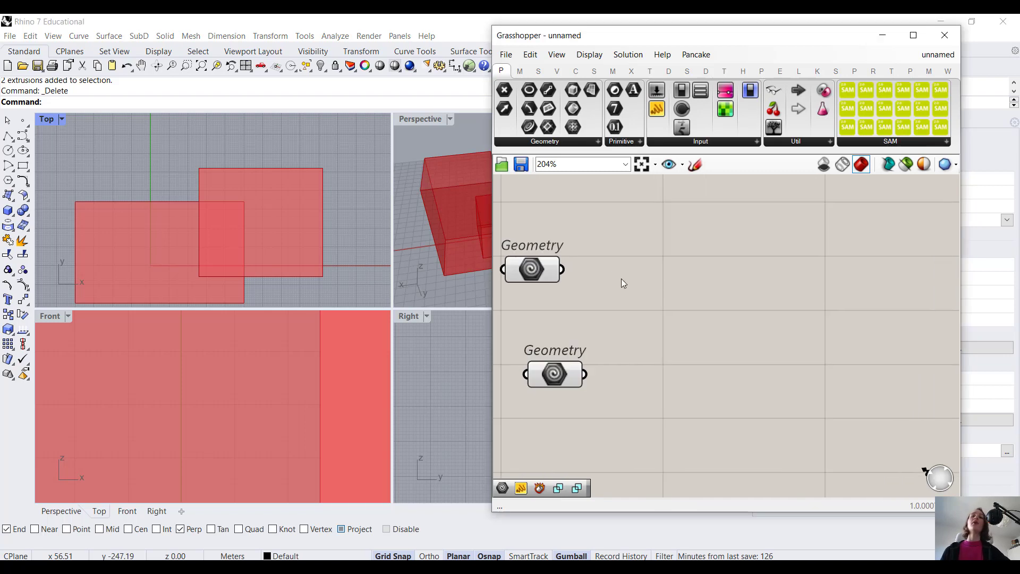
- Add a Topology.ByGeometry component beside the Geometry parameters and place a duplicate of it below
{"action": "double_click", "coordinate": [668, 276]}
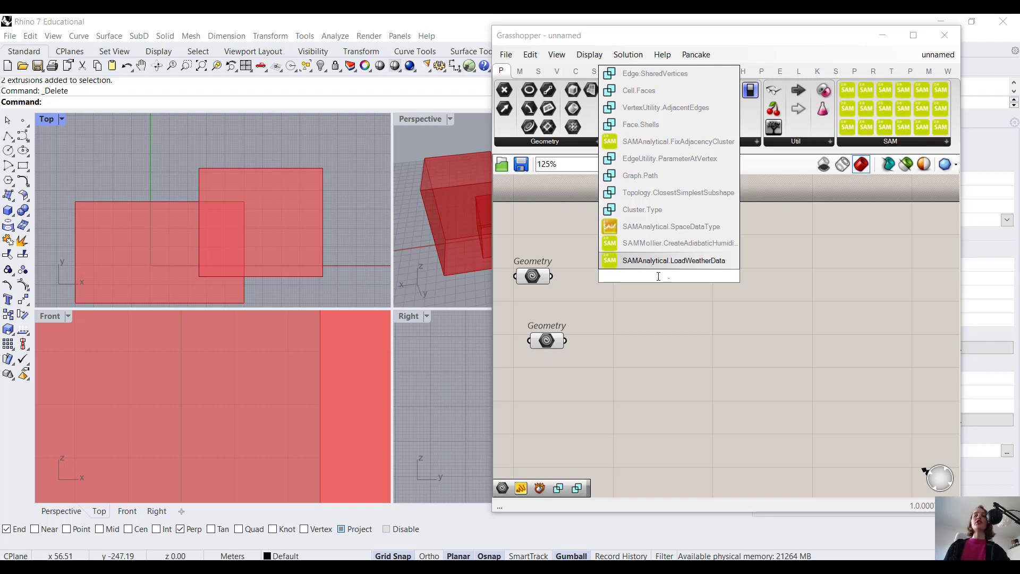
{"action": "type", "text": "bygeo"}
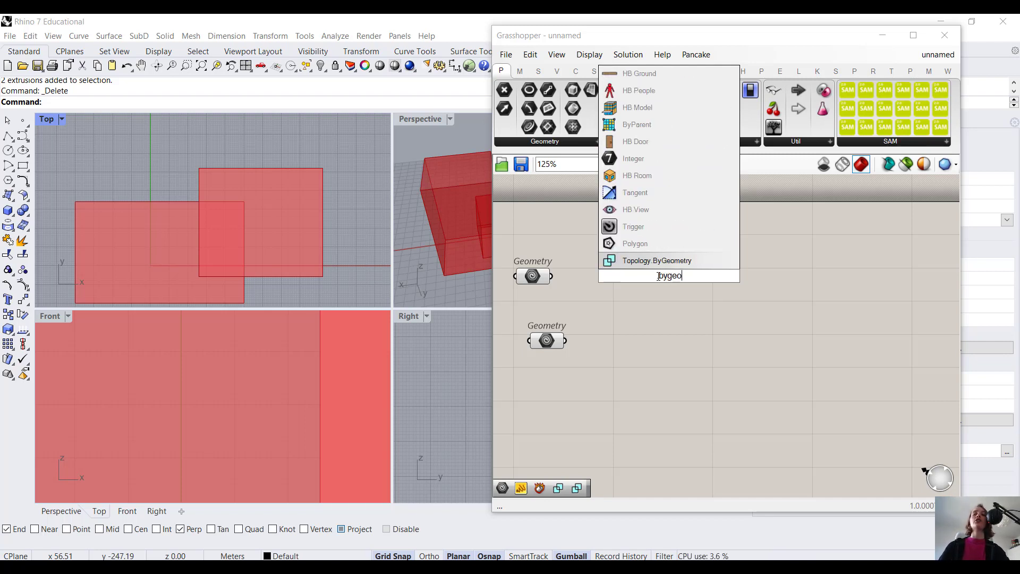
{"action": "left_click", "coordinate": [662, 260]}
{"action": "left_click_drag", "start_coordinate": [671, 266], "coordinate": [679, 328], "text": "alt"}
- Connect each Geometry parameter to the Geometry input of its own Topology.ByGeometry component
{"action": "left_click_drag", "start_coordinate": [552, 276], "coordinate": [619, 269]}
{"action": "left_click_drag", "start_coordinate": [626, 337], "coordinate": [629, 337]}
{"action": "right_click_drag", "start_coordinate": [768, 295], "coordinate": [755, 296]}
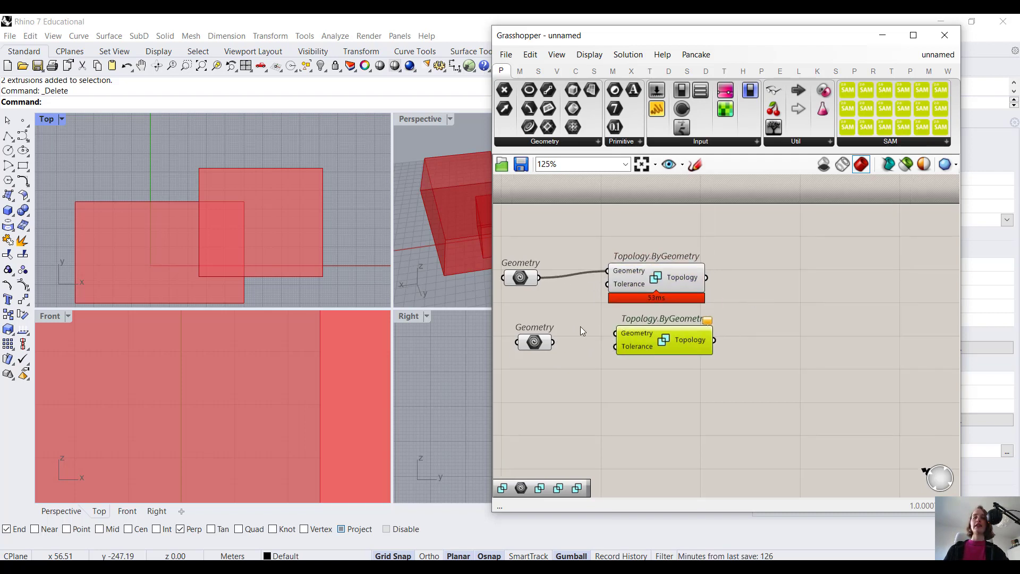
{"action": "left_click_drag", "start_coordinate": [554, 343], "coordinate": [616, 333]}
- Add a Topology.Union and a Topology.Merge component after the two Topology.ByGeometry components
{"action": "right_click_drag", "start_coordinate": [710, 299], "coordinate": [662, 305]}
{"action": "double_click", "coordinate": [783, 273]}
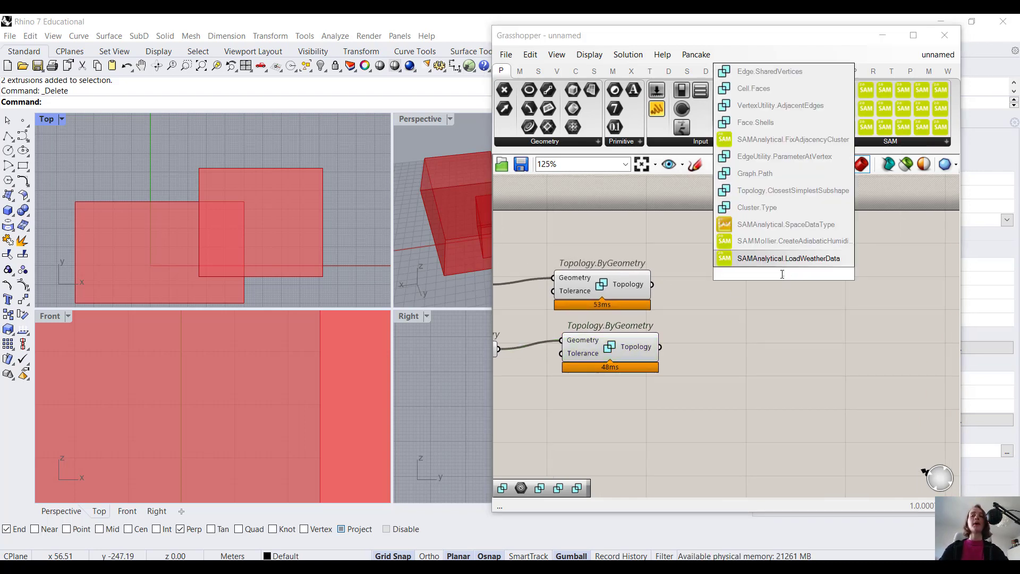
{"action": "type", "text": "union"}
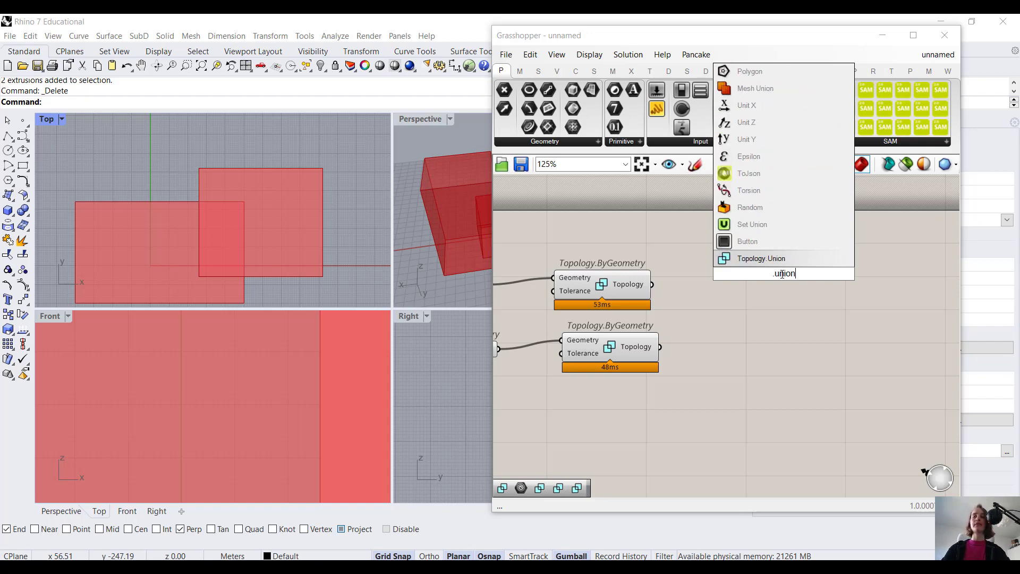
{"action": "key", "text": "Return"}
{"action": "double_click", "coordinate": [754, 351]}
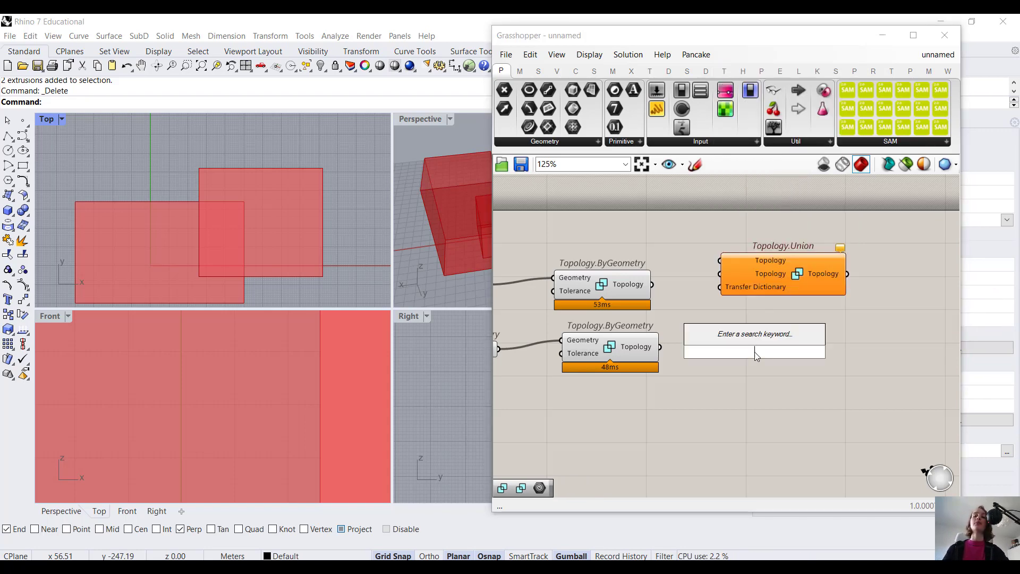
{"action": "type", "text": ".merge"}
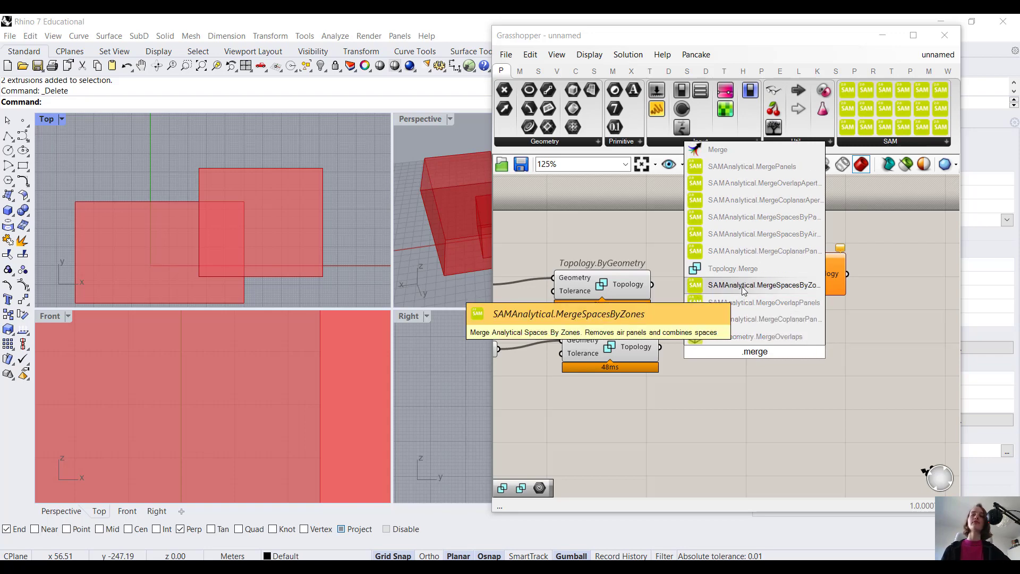
{"action": "left_click", "coordinate": [744, 270]}
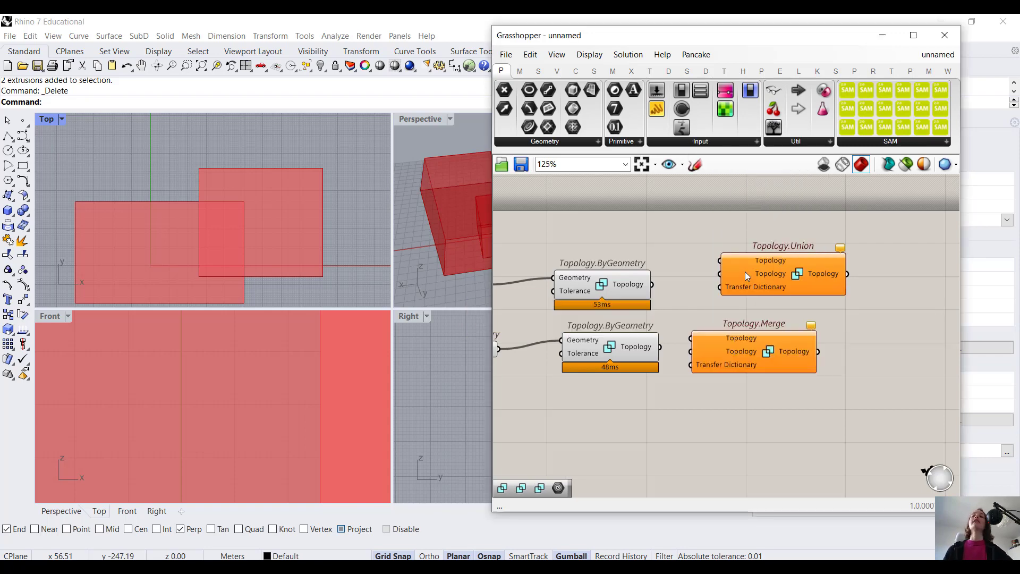
- Maximise the Grasshopper window and look through the full list of Topologic's Topology components for the available Boolean operations
{"action": "left_click", "coordinate": [913, 35]}
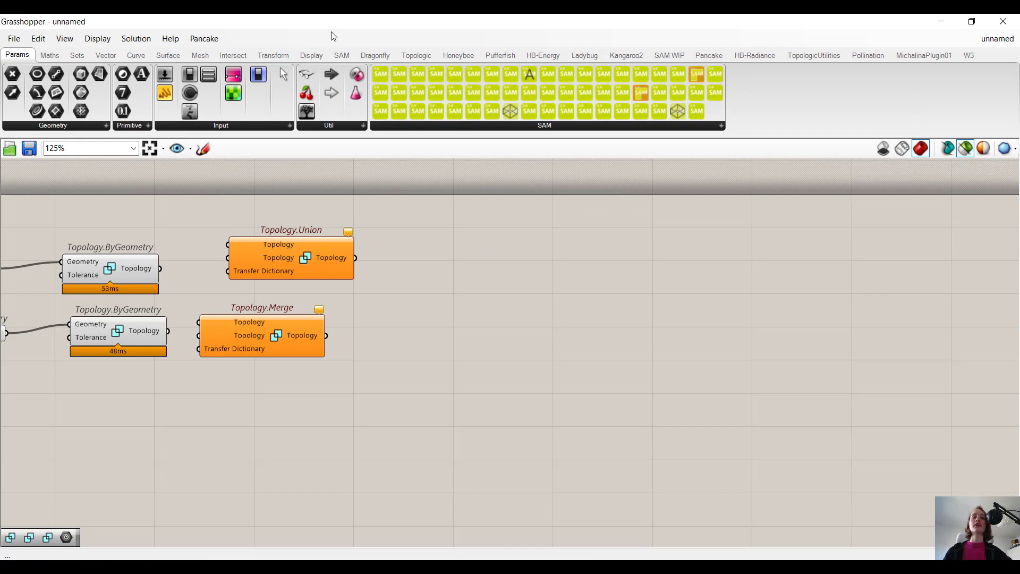
{"action": "left_click", "coordinate": [417, 56]}
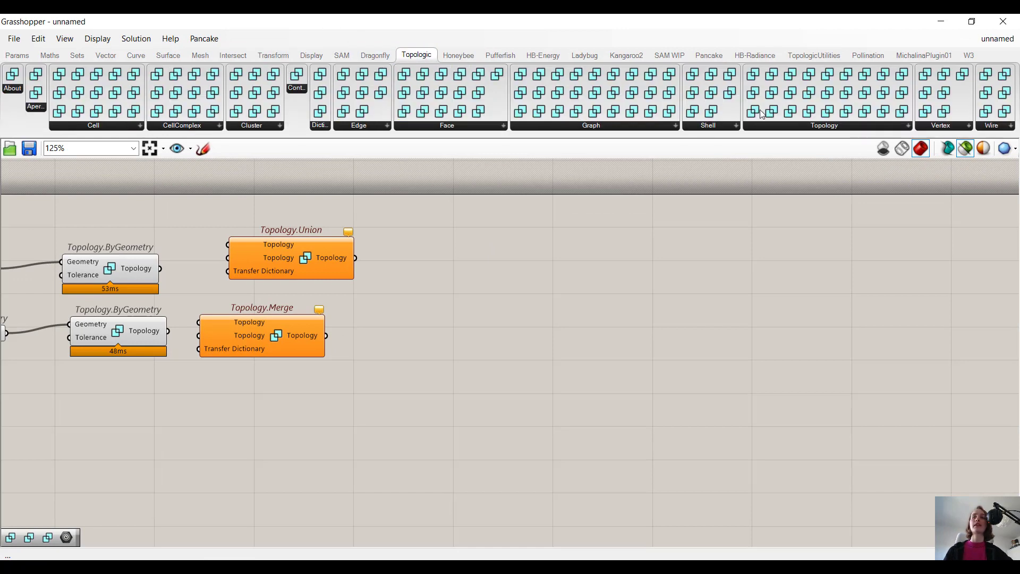
{"action": "left_click", "coordinate": [856, 126]}
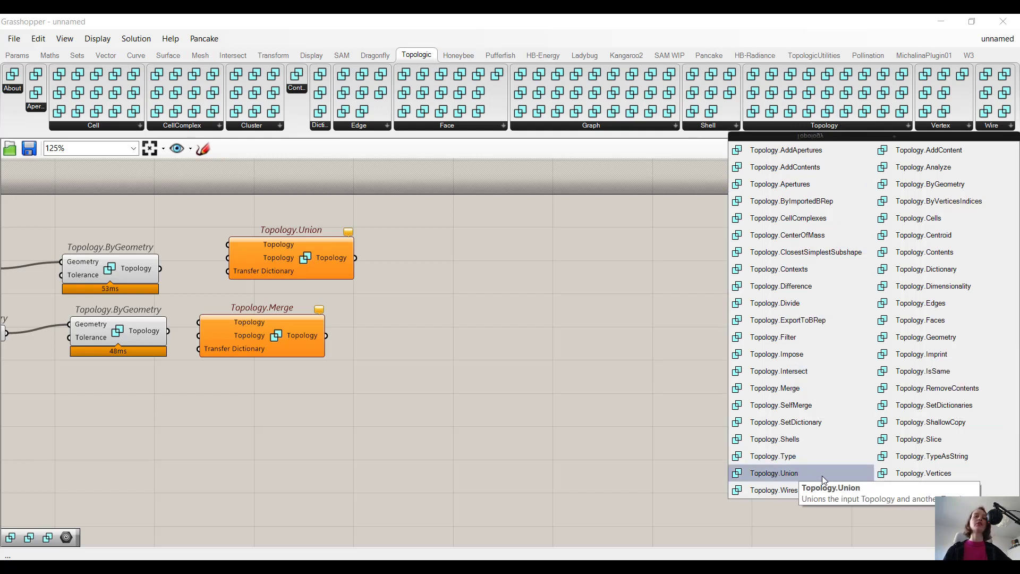
- Connect both Topology.ByGeometry outputs to the Topology inputs of Union and Merge, and align Topology.Merge under Topology.Union
{"action": "right_click_drag", "start_coordinate": [434, 298], "coordinate": [537, 304]}
{"action": "scroll", "coordinate": [270, 270], "scroll_direction": "up", "scroll_amount": 1}
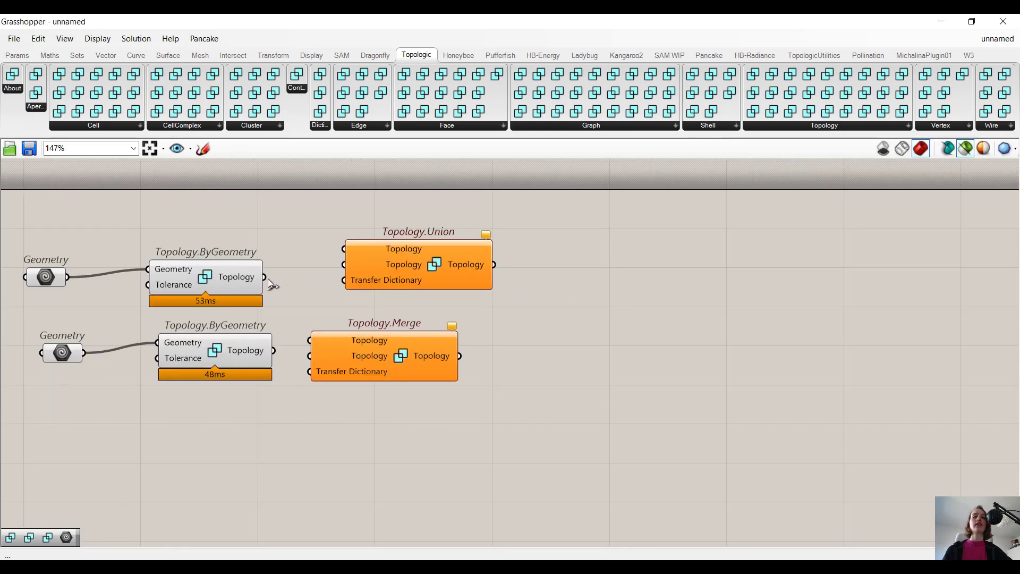
{"action": "left_click_drag", "start_coordinate": [266, 277], "coordinate": [343, 249]}
{"action": "left_click_drag", "start_coordinate": [265, 277], "coordinate": [344, 264]}
{"action": "left_click_drag", "start_coordinate": [273, 351], "coordinate": [309, 355]}
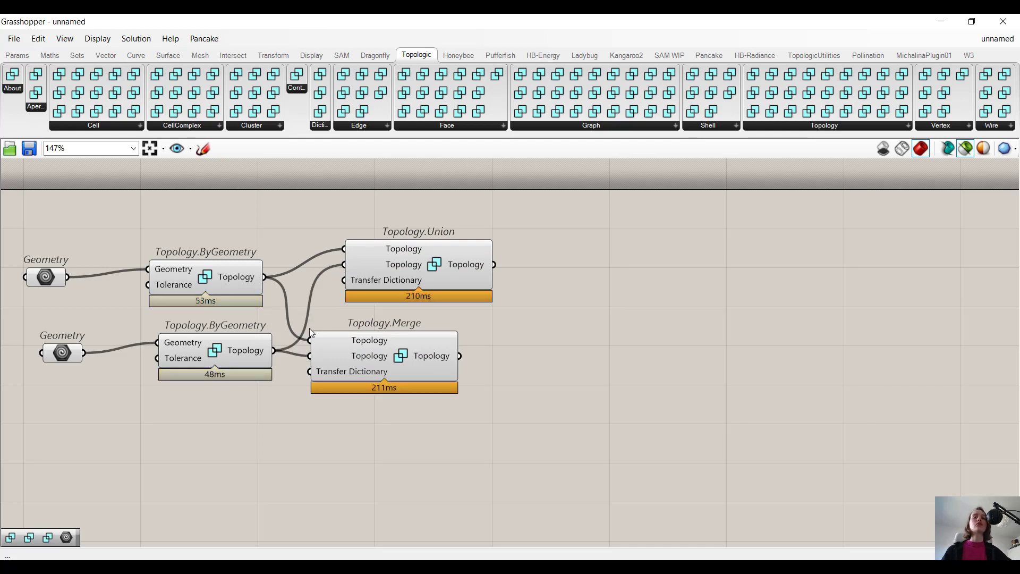
{"action": "left_click_drag", "start_coordinate": [397, 334], "coordinate": [432, 335]}
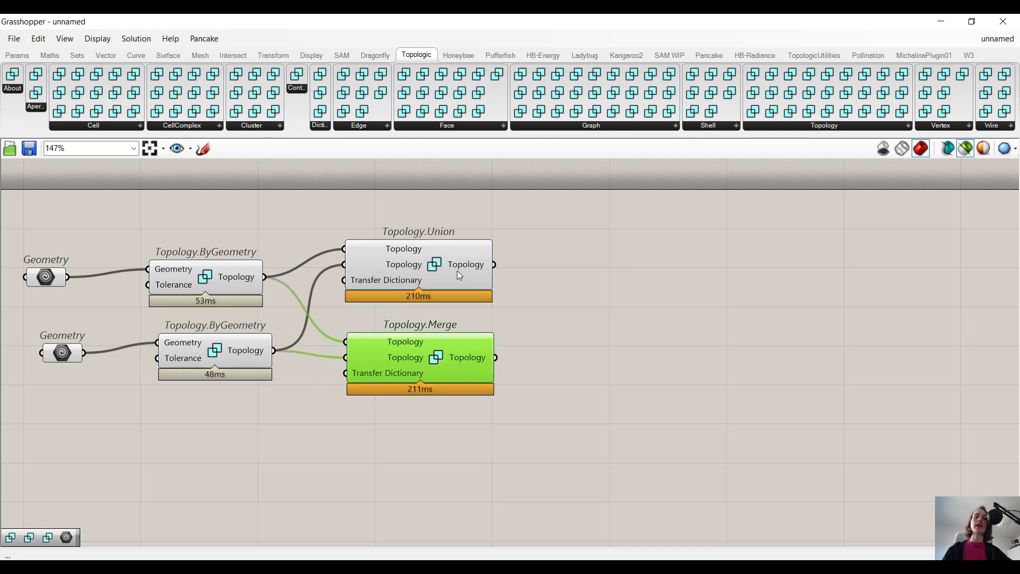
- Inspect the output data types of Topology.Union and Topology.Merge
{"action": "mouse_move", "coordinate": [458, 268]}
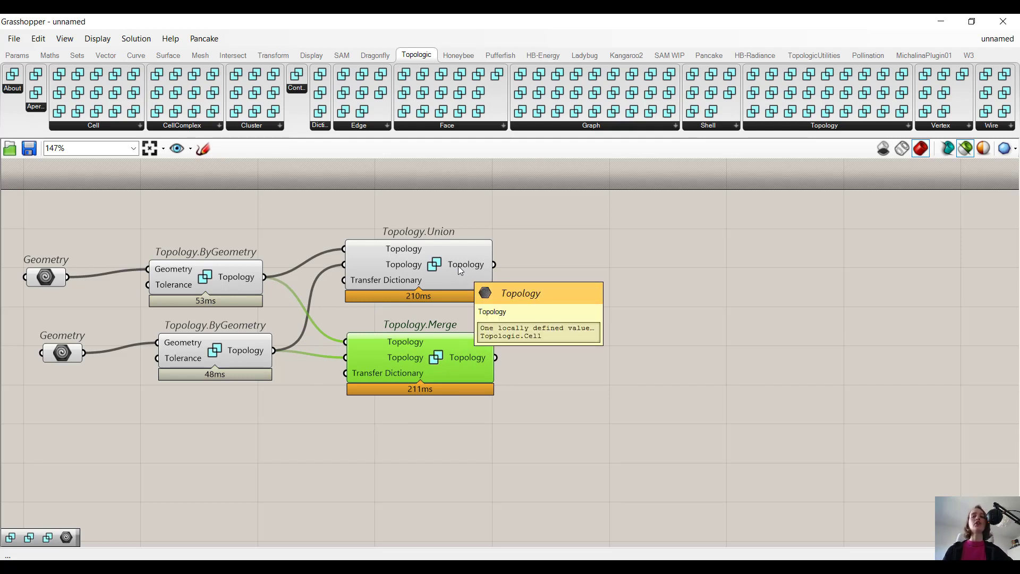
{"action": "mouse_move", "coordinate": [470, 357]}
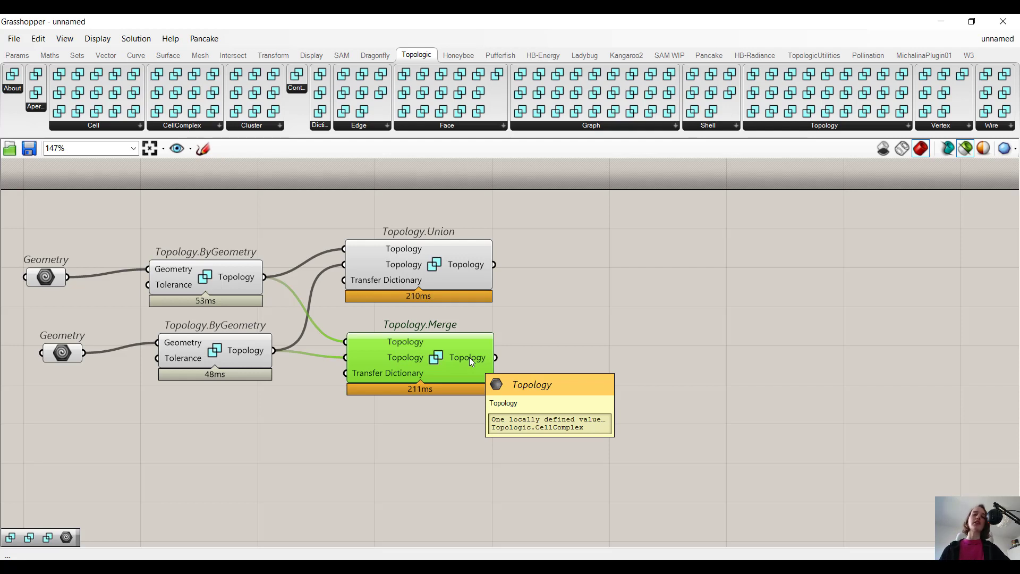
- Check the regular and non-regular union diagrams in the Spatial Information Modelling PDF in Chrome, and return to Grasshopper
{"action": "left_click", "coordinate": [375, 563]}
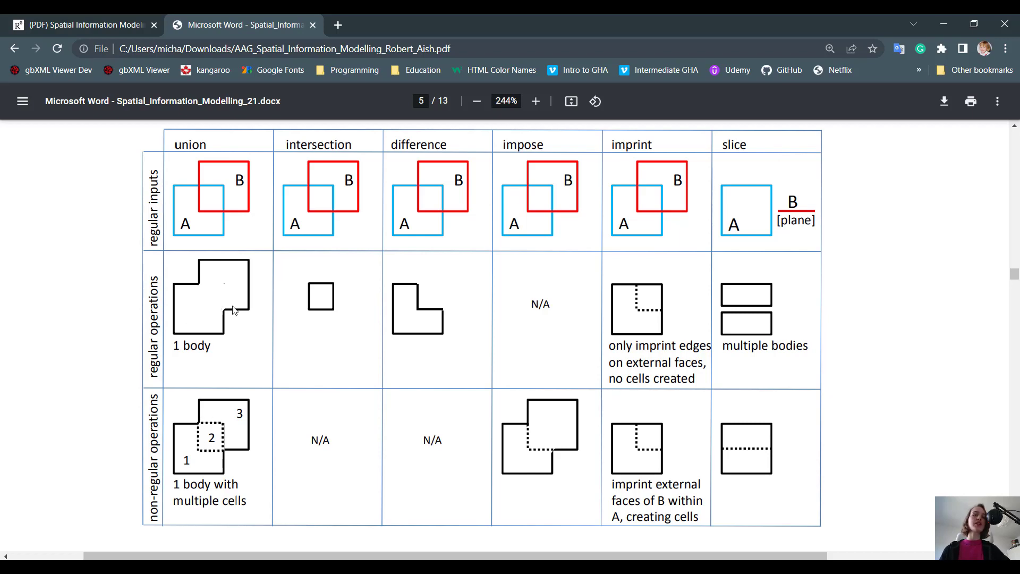
{"action": "left_click", "coordinate": [396, 566]}
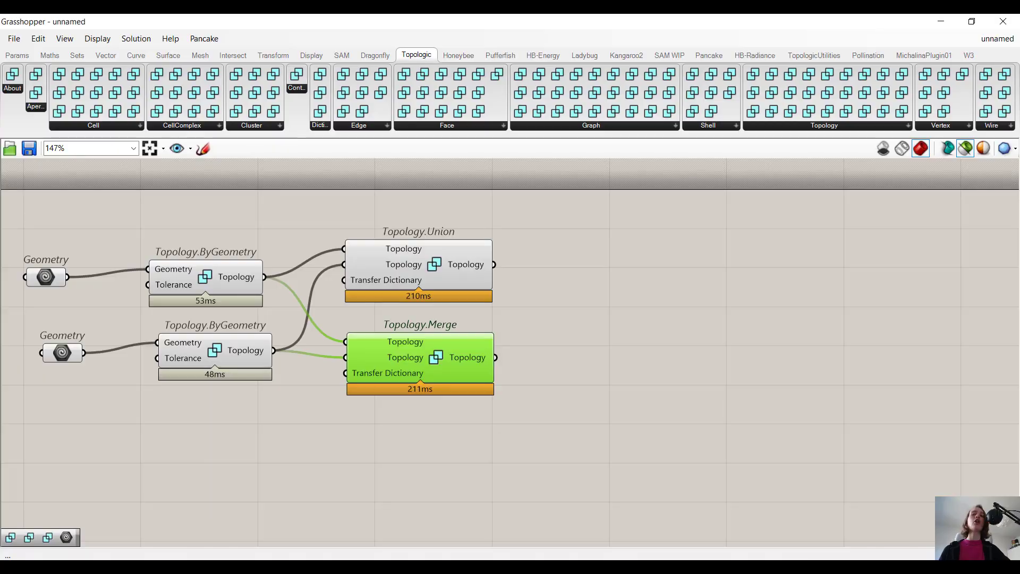
{"action": "left_click", "coordinate": [543, 279]}
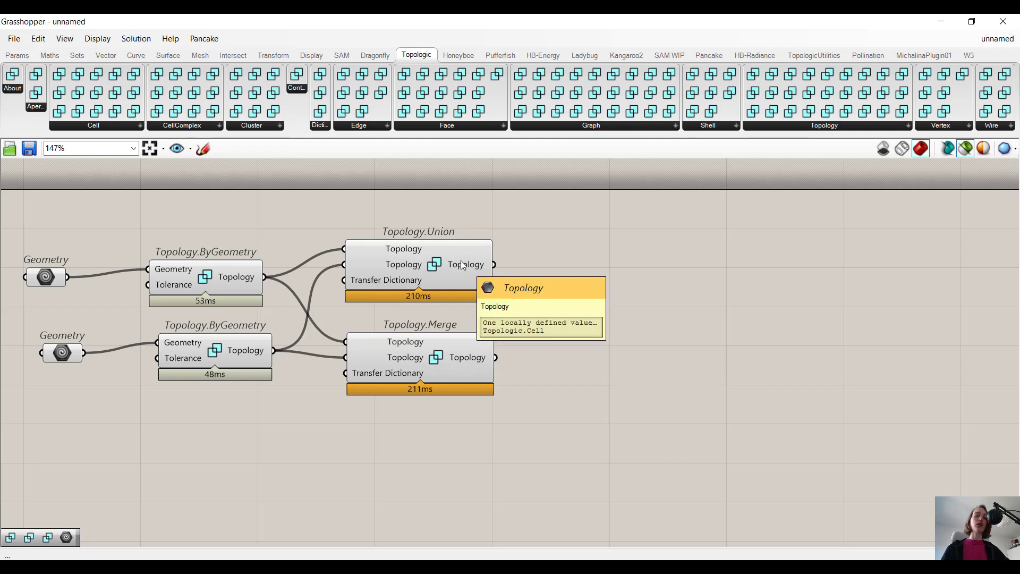
- Add Topologic's Topology.Geometry component after Topology.Union, duplicate it below, and connect the Union and Merge outputs to one each
{"action": "double_click", "coordinate": [594, 261]}
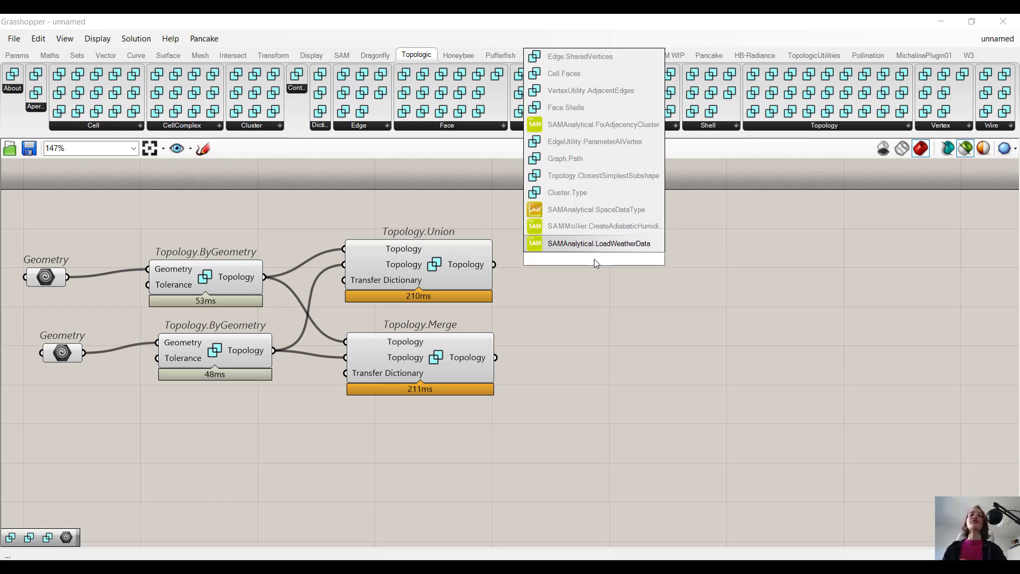
{"action": "type", "text": ".geo"}
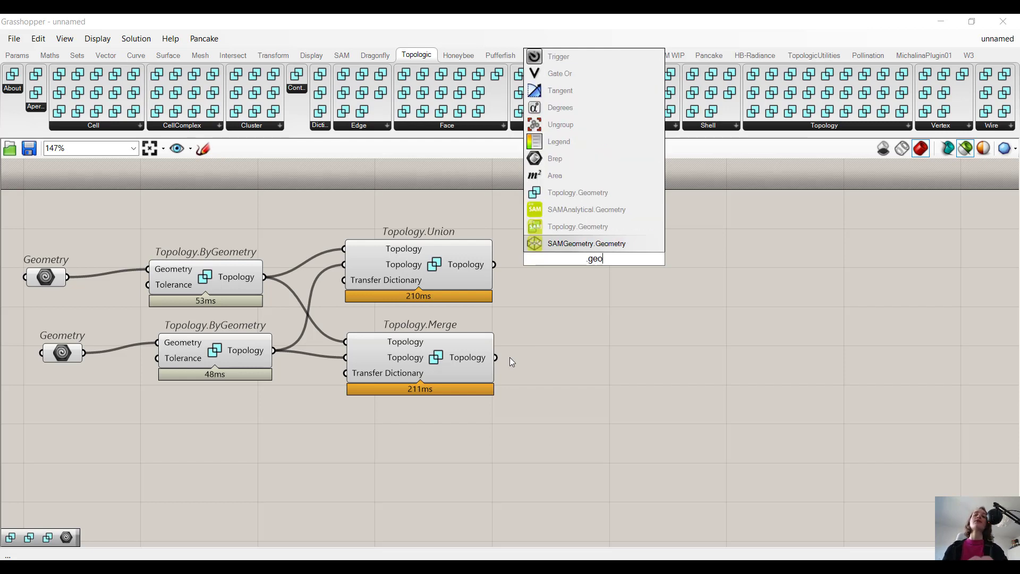
{"action": "left_click", "coordinate": [585, 194]}
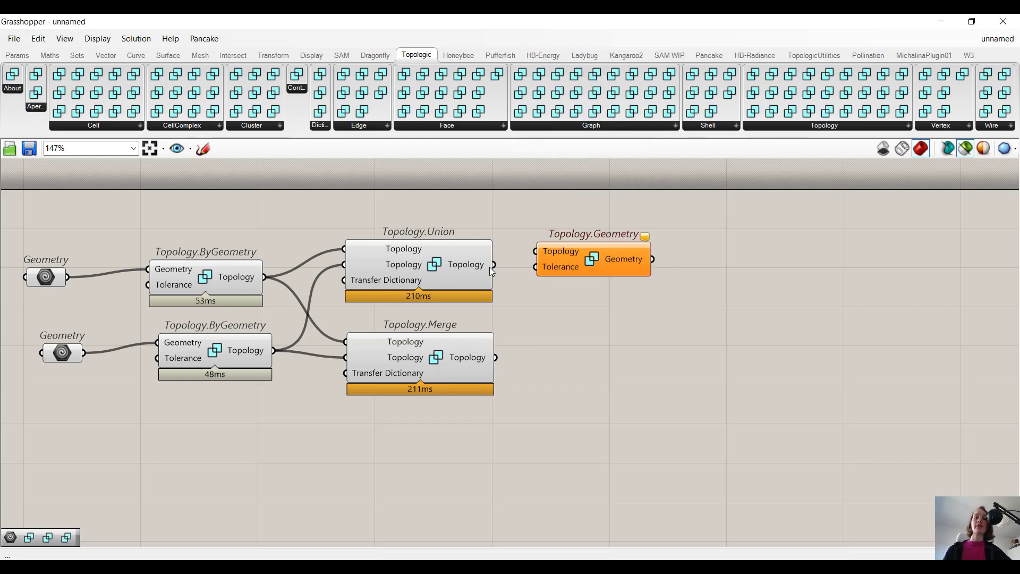
{"action": "left_click_drag", "start_coordinate": [537, 245], "coordinate": [538, 249]}
{"action": "left_click_drag", "start_coordinate": [570, 260], "coordinate": [594, 359], "text": "alt"}
{"action": "left_click_drag", "start_coordinate": [503, 357], "coordinate": [561, 351]}
{"action": "left_click_drag", "start_coordinate": [598, 353], "coordinate": [593, 371]}
{"action": "left_click", "coordinate": [591, 253]}
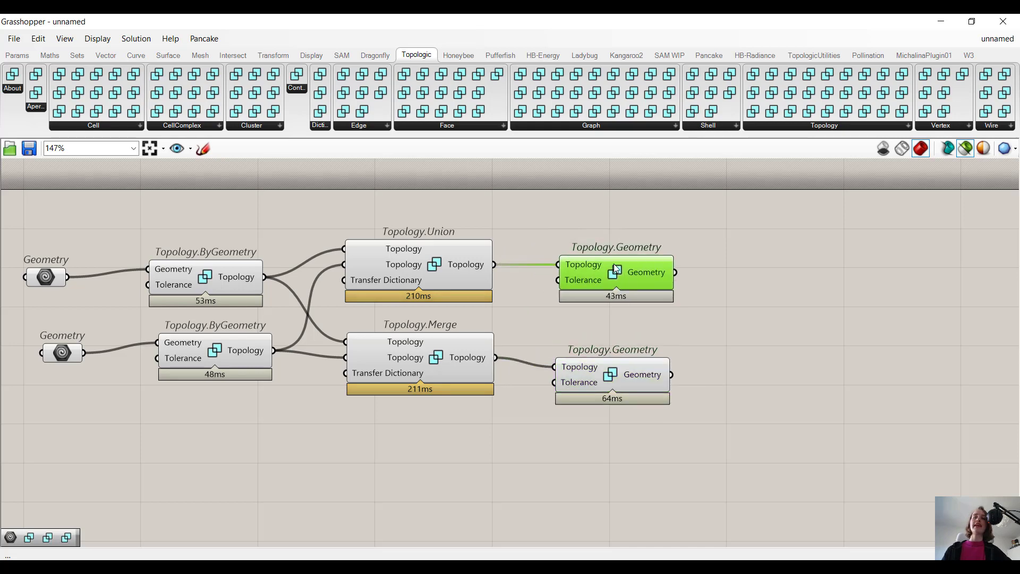
- Bake the geometry of the Union result into Rhino and collapse the Grasshopper window to expose the viewports
{"action": "double_click", "coordinate": [567, 21]}
{"action": "right_click_drag", "start_coordinate": [847, 248], "coordinate": [630, 251]}
{"action": "right_click", "coordinate": [861, 287]}
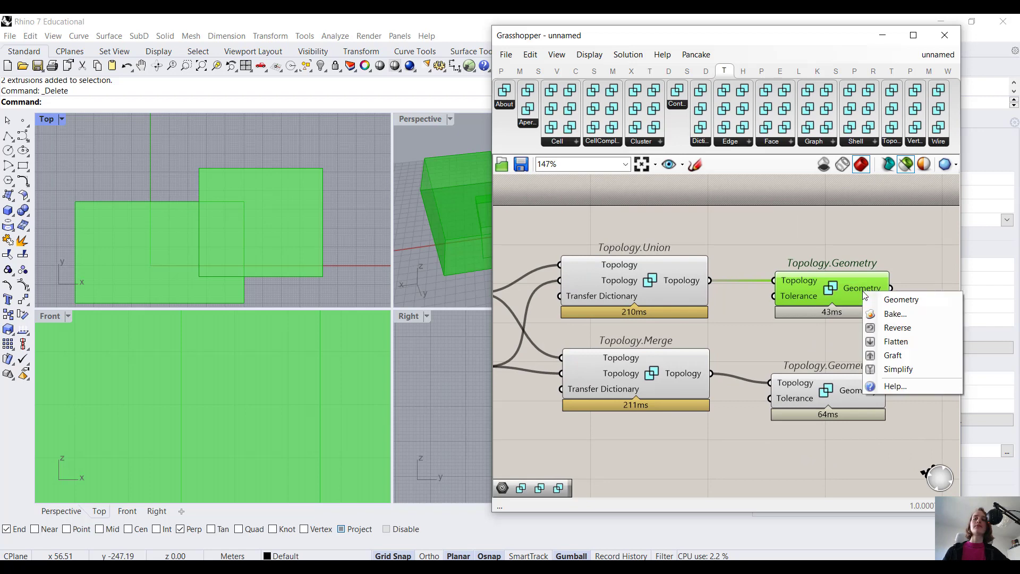
{"action": "left_click", "coordinate": [897, 314]}
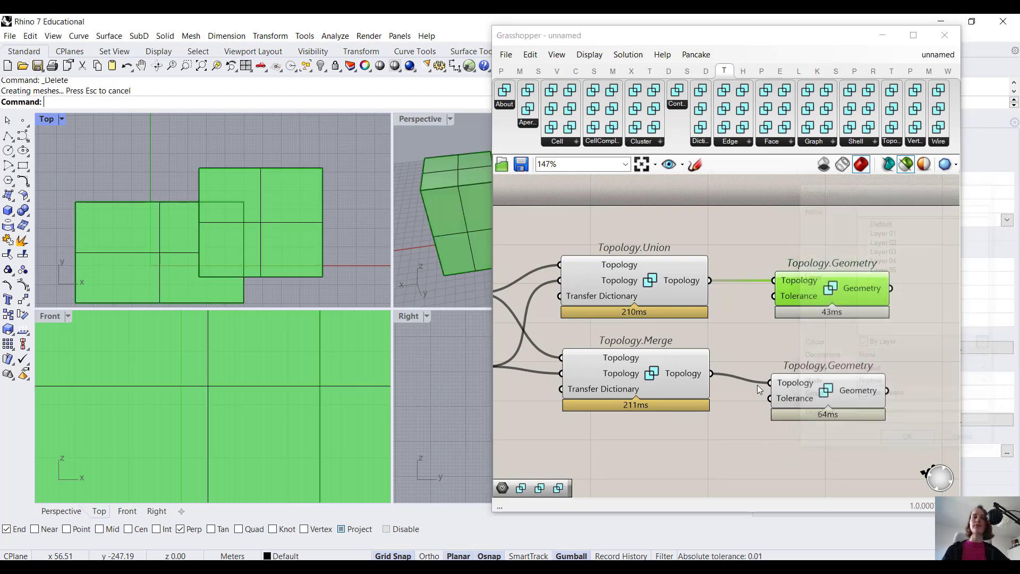
{"action": "left_click", "coordinate": [645, 219]}
{"action": "double_click", "coordinate": [544, 36]}
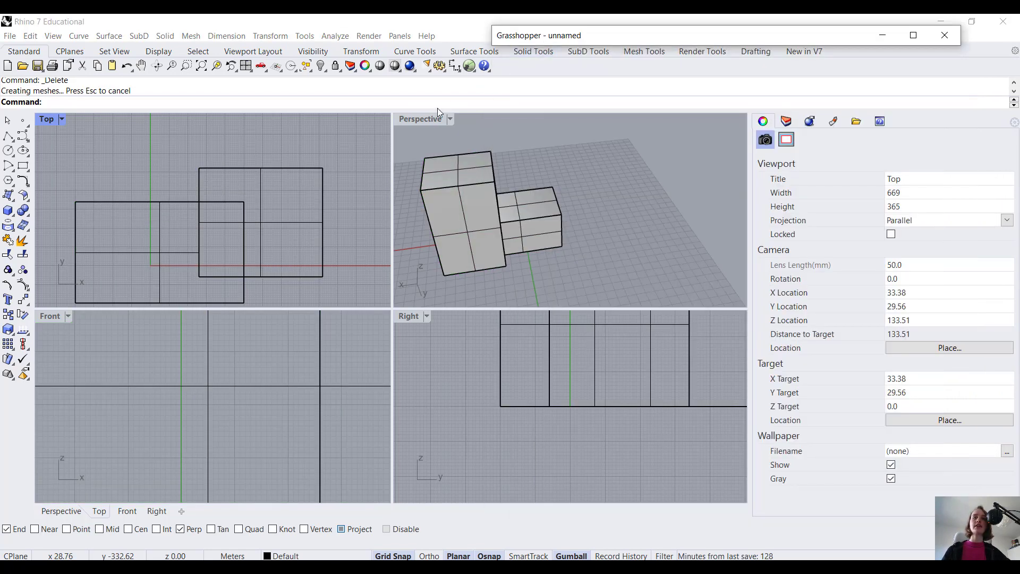
- Maximise the Perspective viewport and move the baked Union solid away from its original position
{"action": "double_click", "coordinate": [425, 118]}
{"action": "mouse_move", "coordinate": [460, 223]}
{"action": "right_mouse_down"}
{"action": "mouse_move", "coordinate": [467, 230]}
{"action": "mouse_move", "coordinate": [317, 242]}
{"action": "mouse_move", "coordinate": [369, 196]}
{"action": "mouse_move", "coordinate": [469, 221]}
{"action": "right_mouse_up"}
{"action": "left_click", "coordinate": [367, 226]}
{"action": "right_click_drag", "start_coordinate": [460, 264], "coordinate": [510, 257]}
{"action": "left_click_drag", "start_coordinate": [452, 322], "coordinate": [535, 305]}
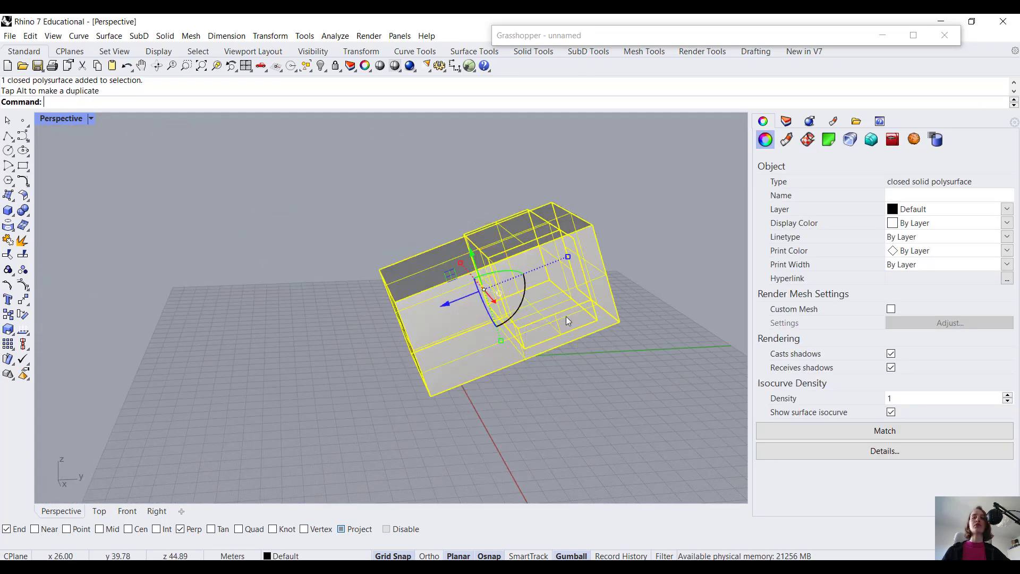
{"action": "left_click_drag", "start_coordinate": [450, 302], "coordinate": [250, 312]}
{"action": "right_click_drag", "start_coordinate": [442, 348], "coordinate": [494, 372]}
- Bake the geometry of the Merge result into Rhino with the default attributes
{"action": "double_click", "coordinate": [577, 36]}
{"action": "left_click", "coordinate": [486, 360]}
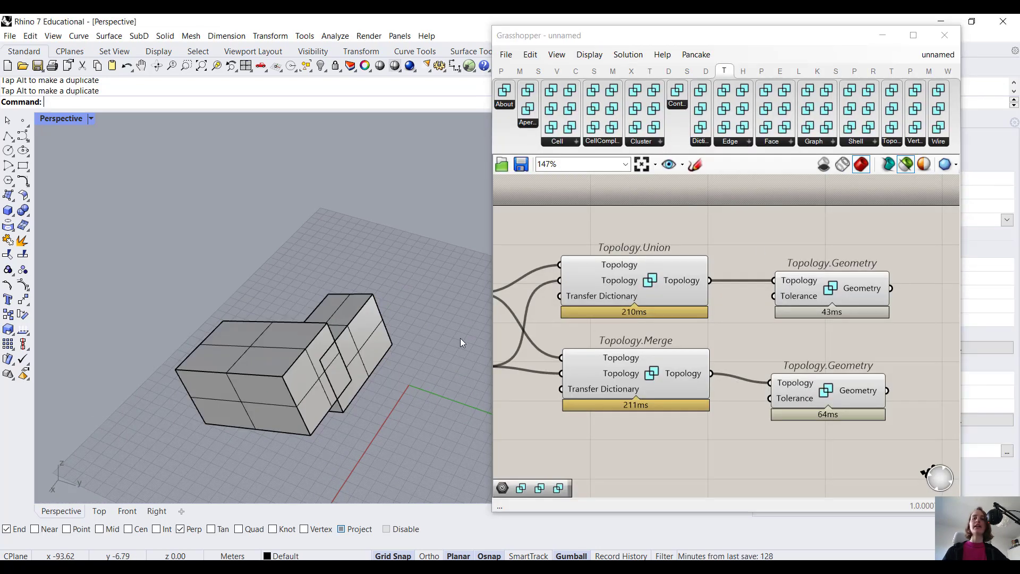
{"action": "right_click", "coordinate": [870, 397]}
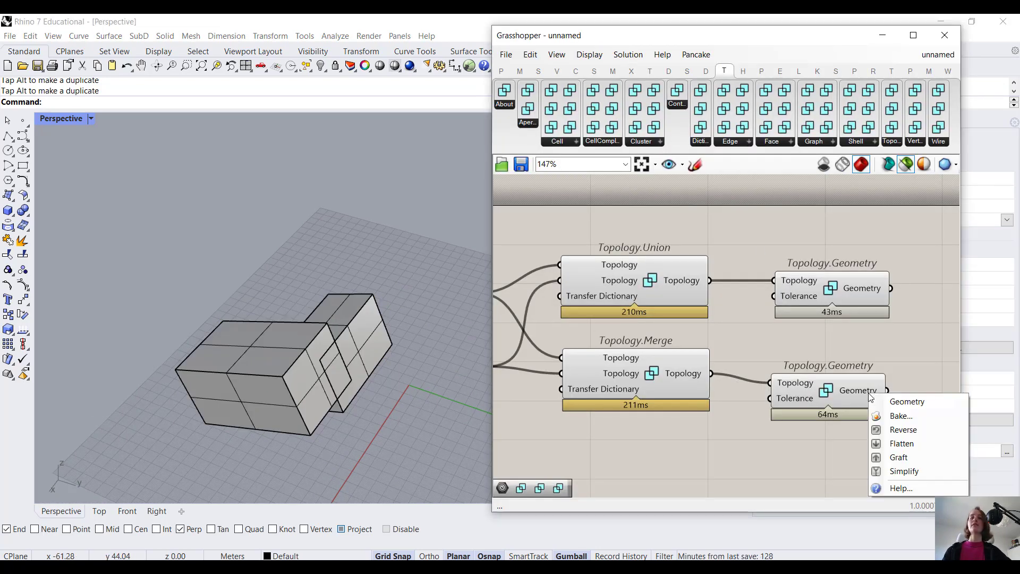
{"action": "left_click", "coordinate": [892, 416]}
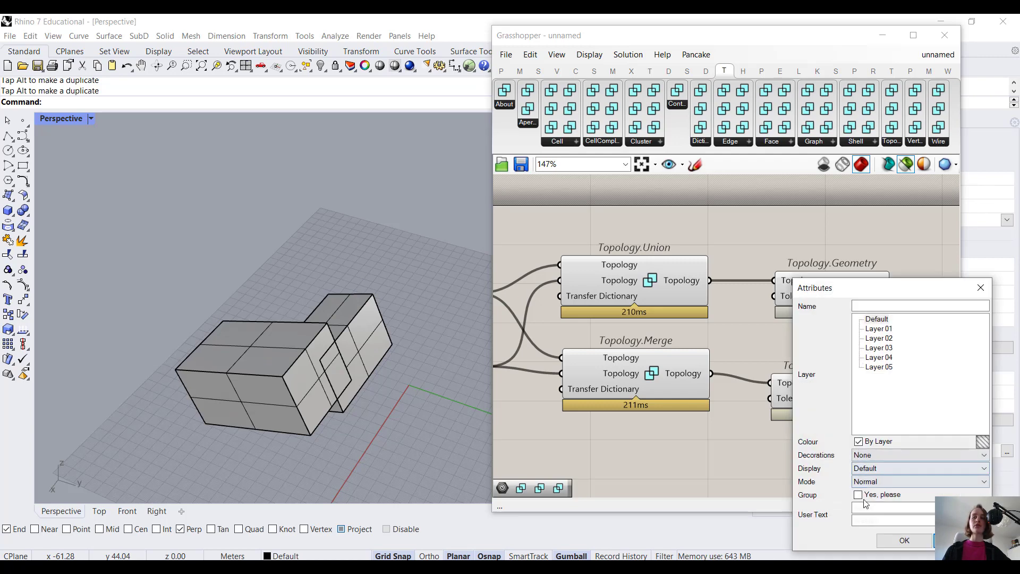
{"action": "left_click", "coordinate": [905, 541]}
{"action": "double_click", "coordinate": [612, 36]}
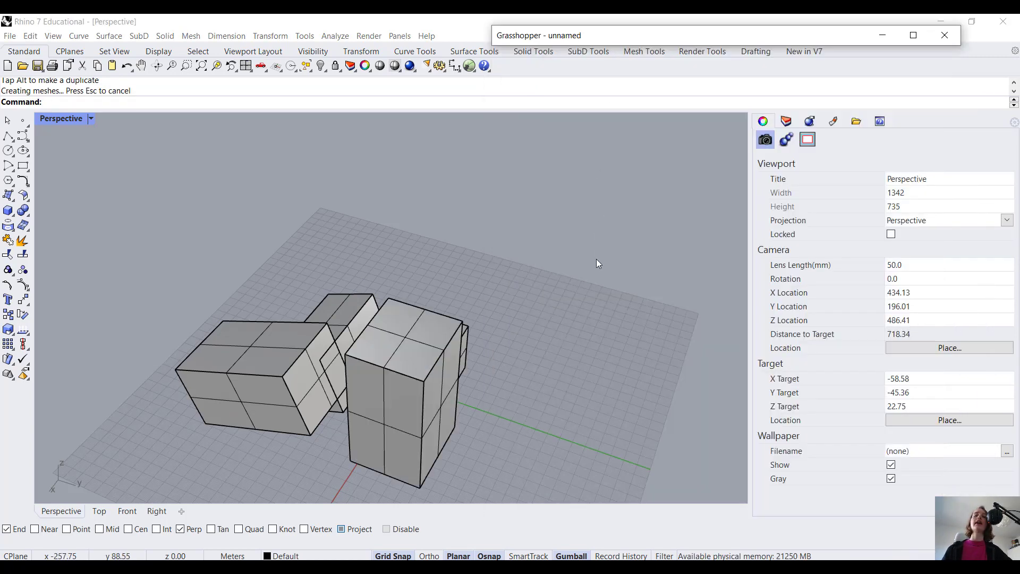
- Move the tall notched cell of the baked Merge result away from its neighbouring cells
{"action": "right_click_drag", "start_coordinate": [597, 276], "coordinate": [353, 265]}
{"action": "scroll", "coordinate": [283, 243], "scroll_direction": "up", "scroll_amount": 2}
{"action": "scroll", "coordinate": [151, 178], "scroll_direction": "up", "scroll_amount": 2}
{"action": "left_click", "coordinate": [340, 208]}
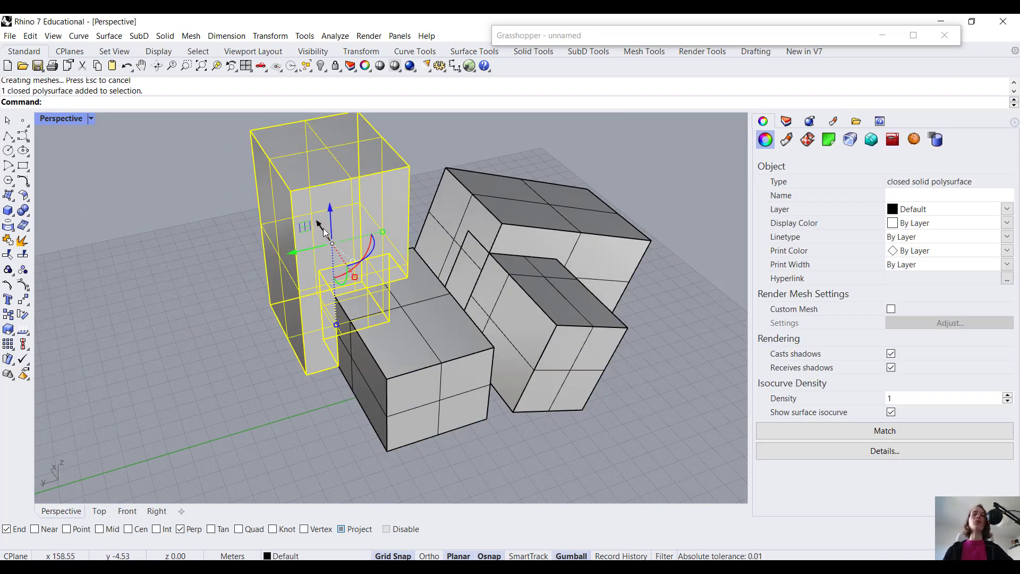
{"action": "left_click_drag", "start_coordinate": [323, 228], "coordinate": [247, 178]}
{"action": "key", "text": "Escape"}
- Move the low L-shaped Merge cell away so the overlap block stands on its own
{"action": "right_click_drag", "start_coordinate": [337, 297], "coordinate": [412, 314]}
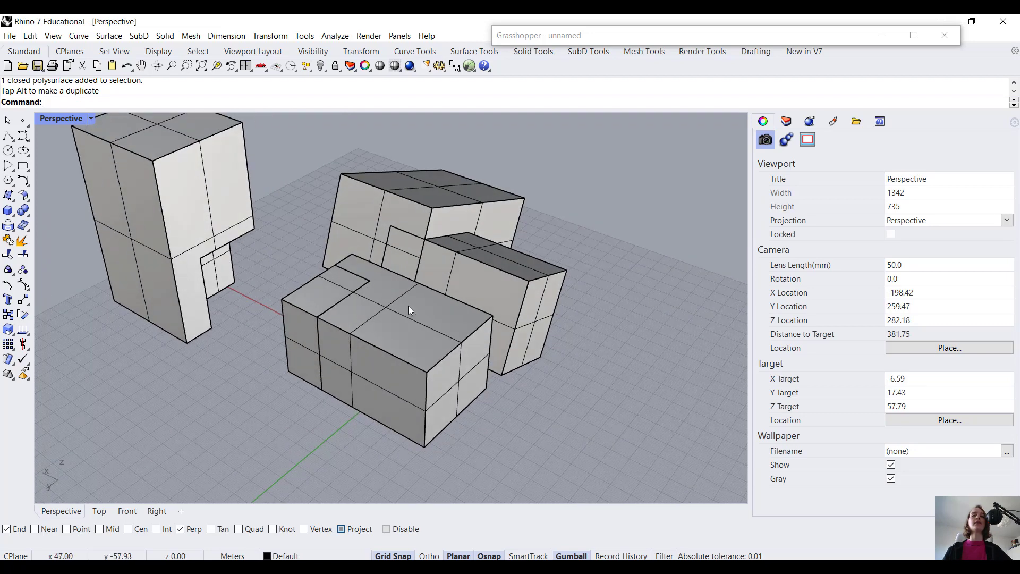
{"action": "left_click", "coordinate": [398, 355]}
{"action": "left_click_drag", "start_coordinate": [362, 367], "coordinate": [246, 458]}
{"action": "left_click", "coordinate": [463, 385]}
{"action": "right_click_drag", "start_coordinate": [464, 381], "coordinate": [361, 325]}
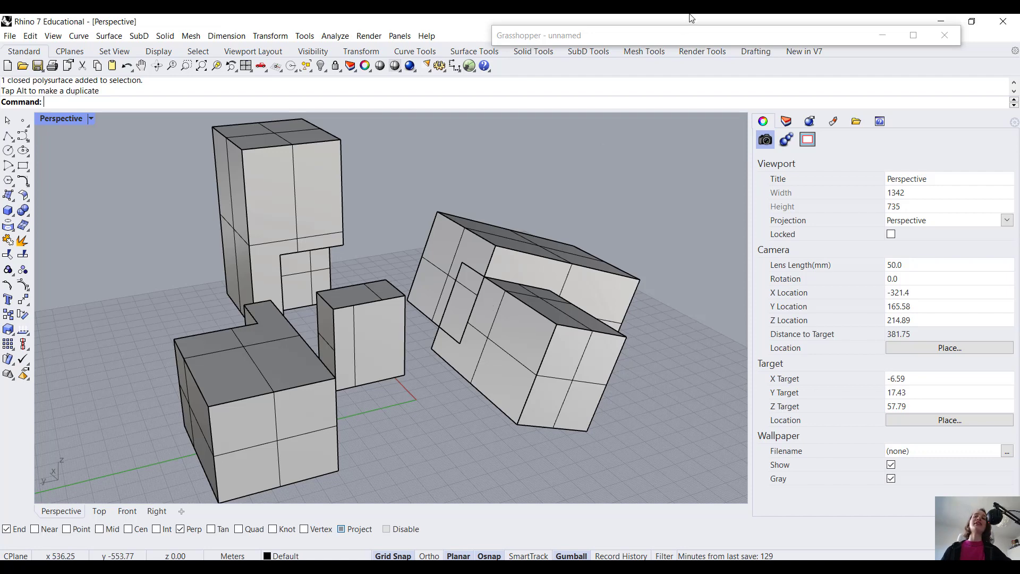
- Expand the Grasshopper window and add a Topology.Difference component below Topology.Merge
{"action": "left_click", "coordinate": [676, 36]}
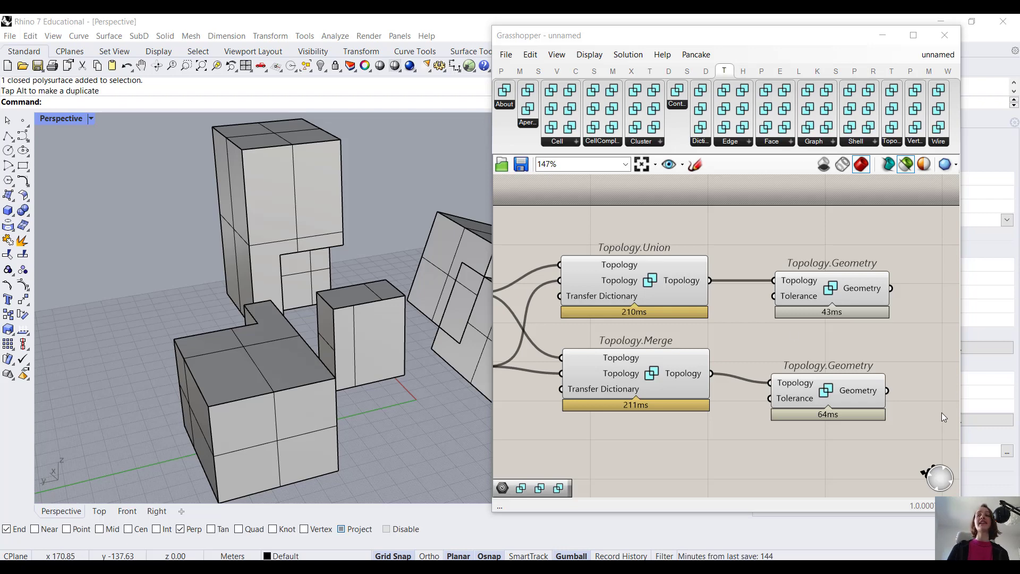
{"action": "scroll", "coordinate": [716, 306], "scroll_direction": "down", "scroll_amount": 1}
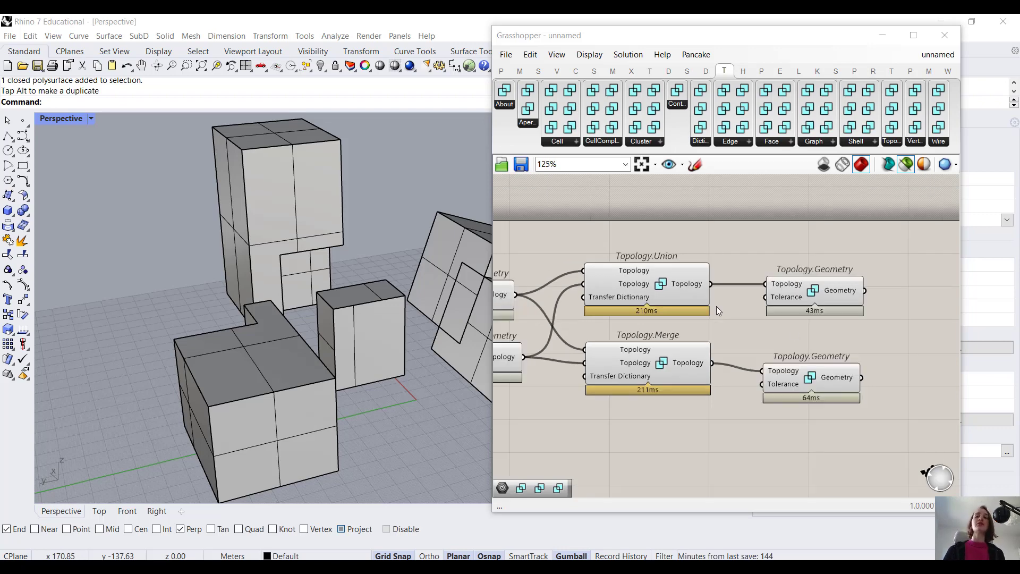
{"action": "right_click_drag", "start_coordinate": [701, 420], "coordinate": [696, 377]}
{"action": "double_click", "coordinate": [696, 377]}
{"action": "type", "text": "diff"}
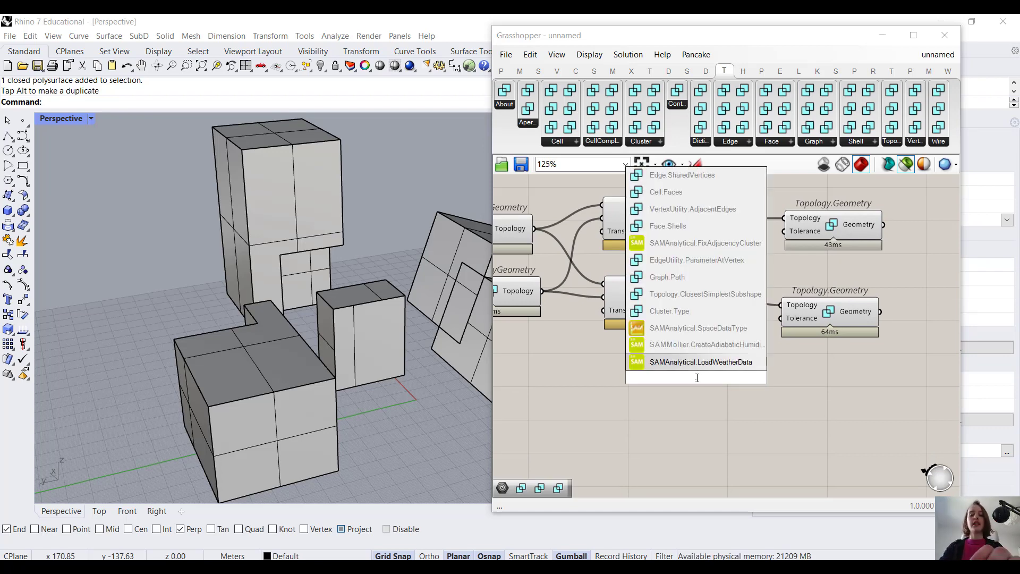
{"action": "key", "text": "Return"}
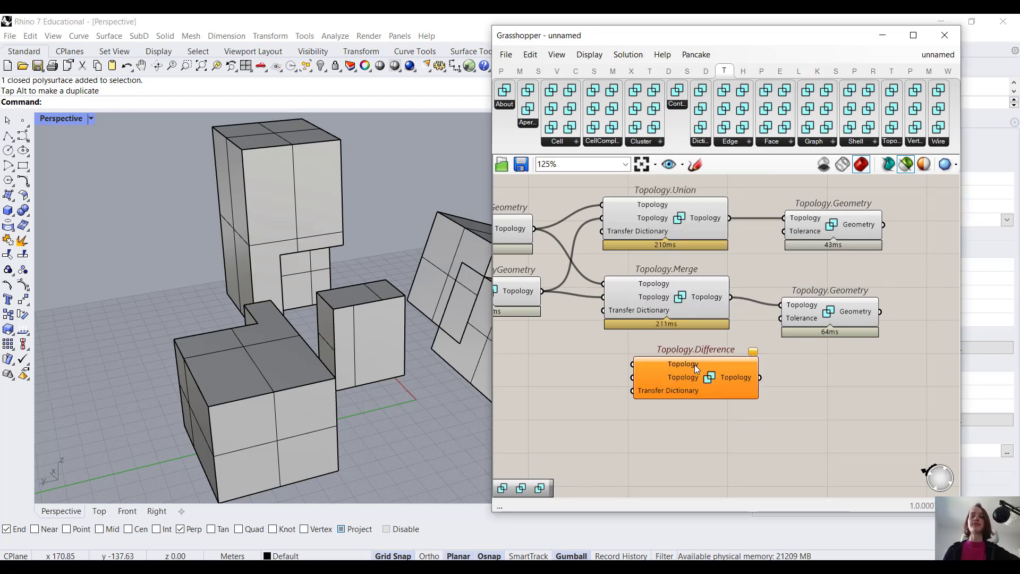
- Connect both Topology.ByGeometry outputs to Topology.Difference and feed its result into the Topology.Geometry component previously used for Merge, placed beside it
{"action": "left_click_drag", "start_coordinate": [597, 332], "coordinate": [632, 363]}
{"action": "left_click_drag", "start_coordinate": [541, 291], "coordinate": [633, 377]}
{"action": "left_click_drag", "start_coordinate": [761, 378], "coordinate": [799, 348]}
{"action": "left_click_drag", "start_coordinate": [814, 366], "coordinate": [821, 393]}
{"action": "left_click", "coordinate": [802, 410]}
- Delete all the baked Union and Merge solids from the Rhino model
{"action": "scroll", "coordinate": [347, 336], "scroll_direction": "down", "scroll_amount": 6}
{"action": "left_click_drag", "start_coordinate": [436, 389], "coordinate": [259, 216]}
{"action": "key", "text": "Delete"}
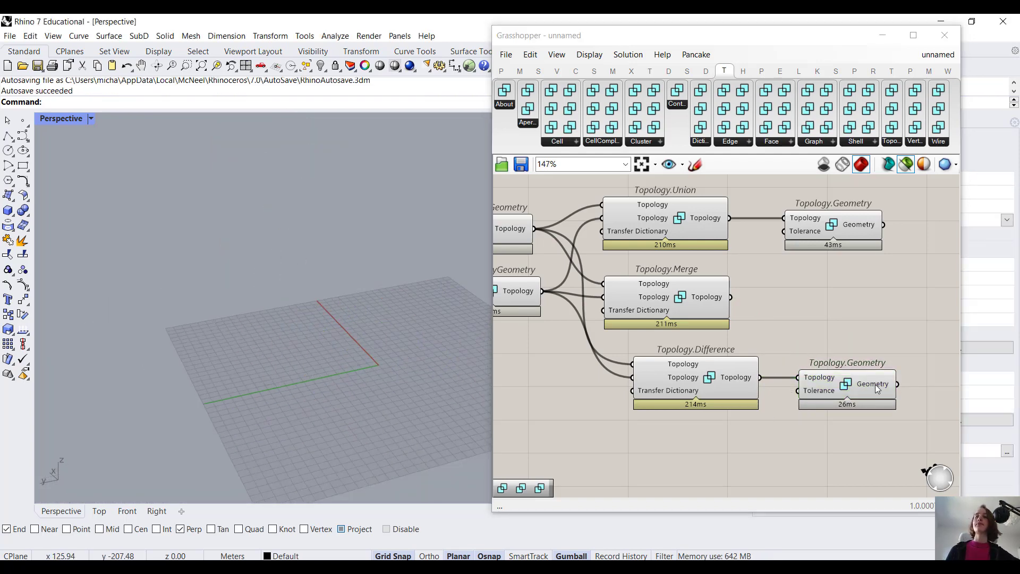
- Bake the geometry of the Difference result into Rhino with the default attributes
{"action": "scroll", "coordinate": [875, 385], "scroll_direction": "up", "scroll_amount": 1}
{"action": "right_click", "coordinate": [875, 384]}
{"action": "left_click", "coordinate": [901, 480]}
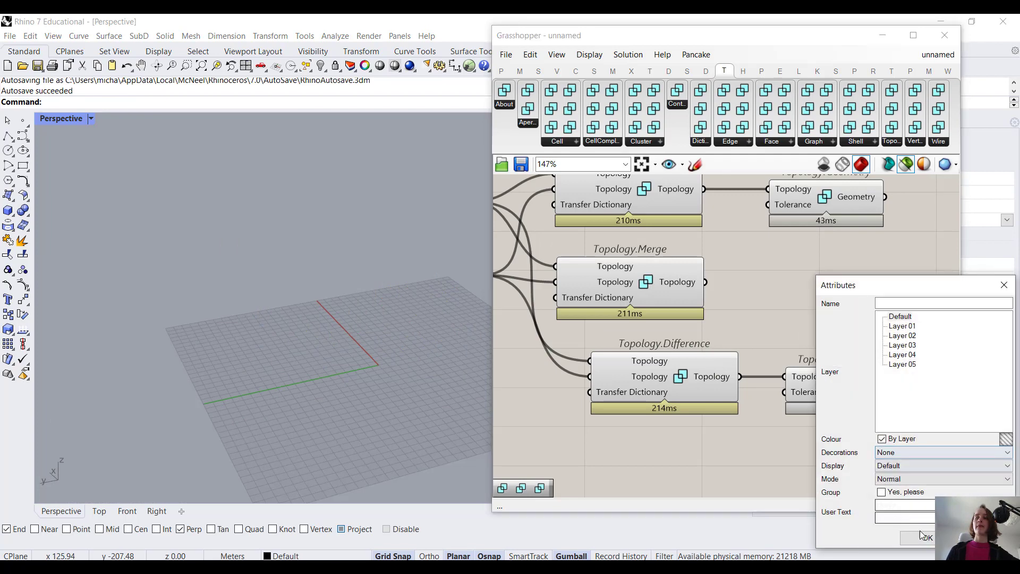
{"action": "left_click", "coordinate": [981, 537]}
{"action": "right_click_drag", "start_coordinate": [383, 342], "coordinate": [367, 314]}
- Highlight both input Geometry parameters together to compare the original boxes with the baked Difference solid
{"action": "right_click_drag", "start_coordinate": [506, 247], "coordinate": [646, 276]}
{"action": "right_click_drag", "start_coordinate": [525, 267], "coordinate": [602, 274]}
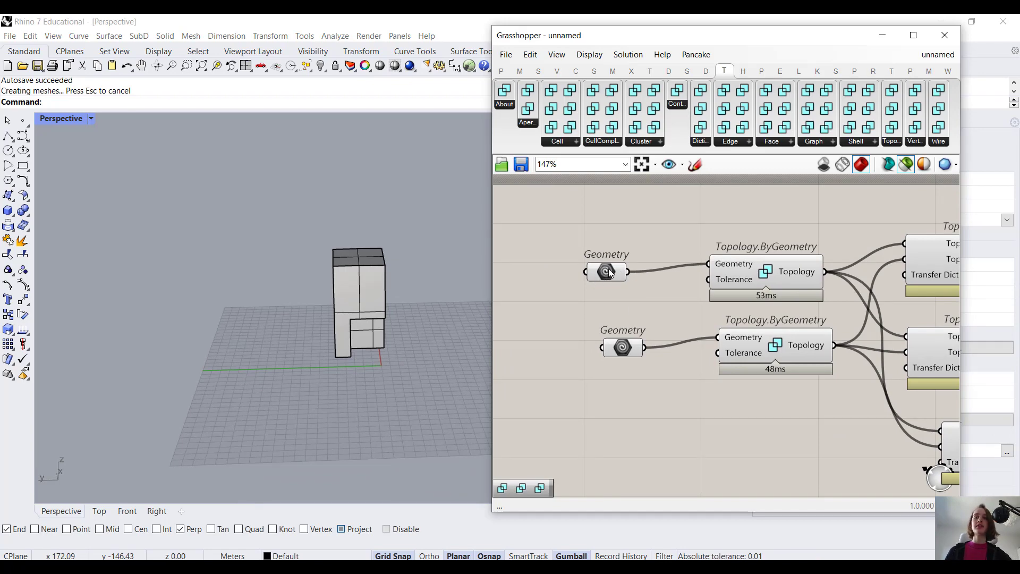
{"action": "left_click", "coordinate": [622, 272]}
{"action": "left_click", "coordinate": [623, 347], "text": "shift"}
{"action": "scroll", "coordinate": [421, 333], "scroll_direction": "up", "scroll_amount": 6}
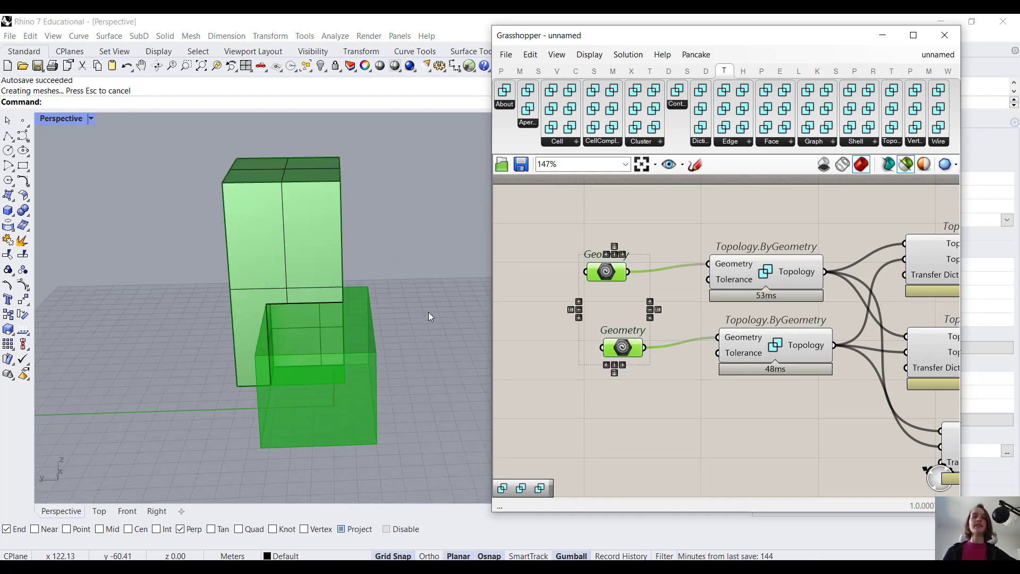
{"action": "right_click_drag", "start_coordinate": [428, 312], "coordinate": [504, 306]}
{"action": "left_click", "coordinate": [631, 393]}
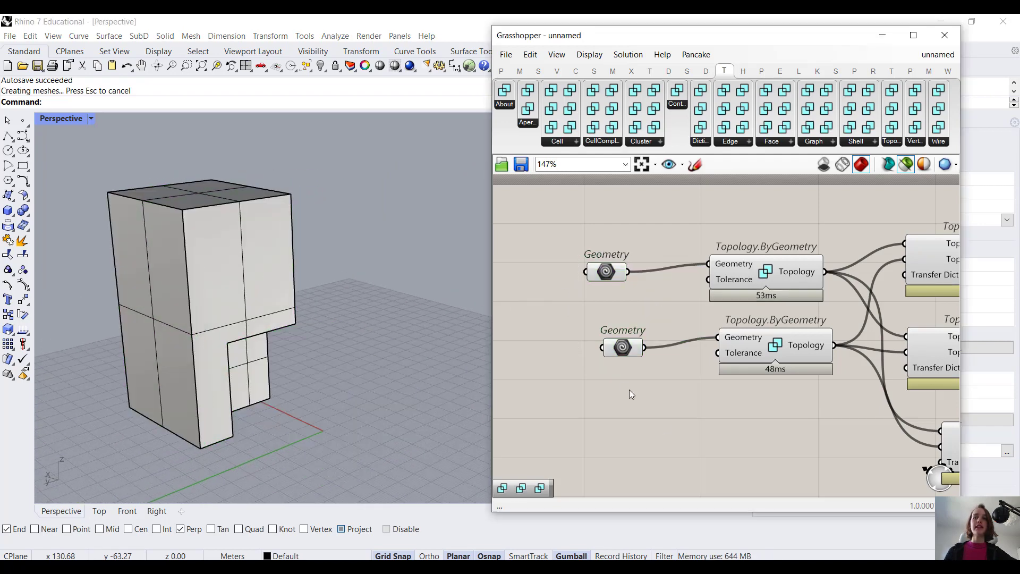
- Highlight each input Geometry parameter separately to identify the subtracted box, and shift the baked Difference solid slightly
{"action": "left_click", "coordinate": [623, 347]}
{"action": "right_click_drag", "start_coordinate": [456, 330], "coordinate": [340, 300]}
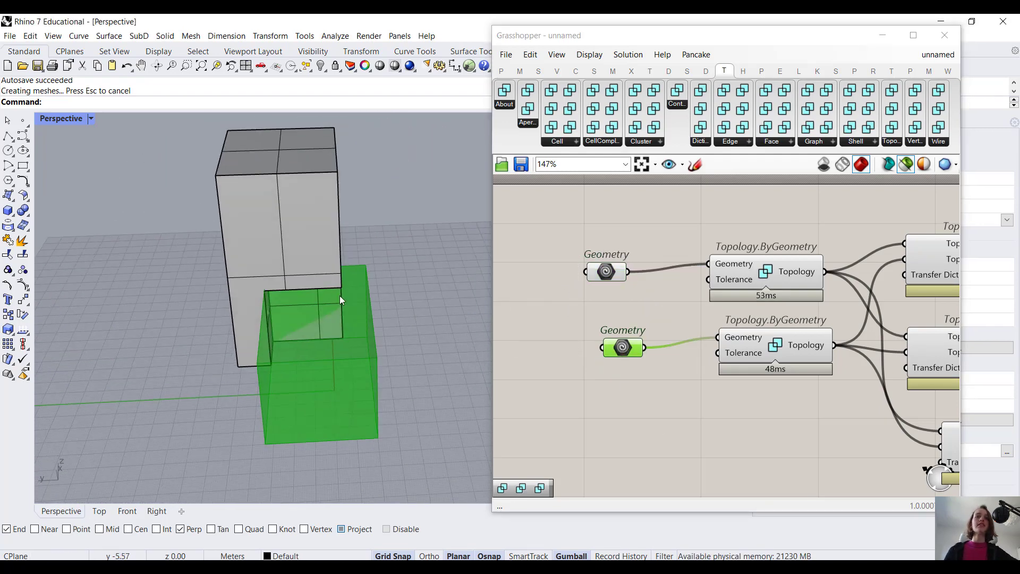
{"action": "left_click", "coordinate": [606, 271]}
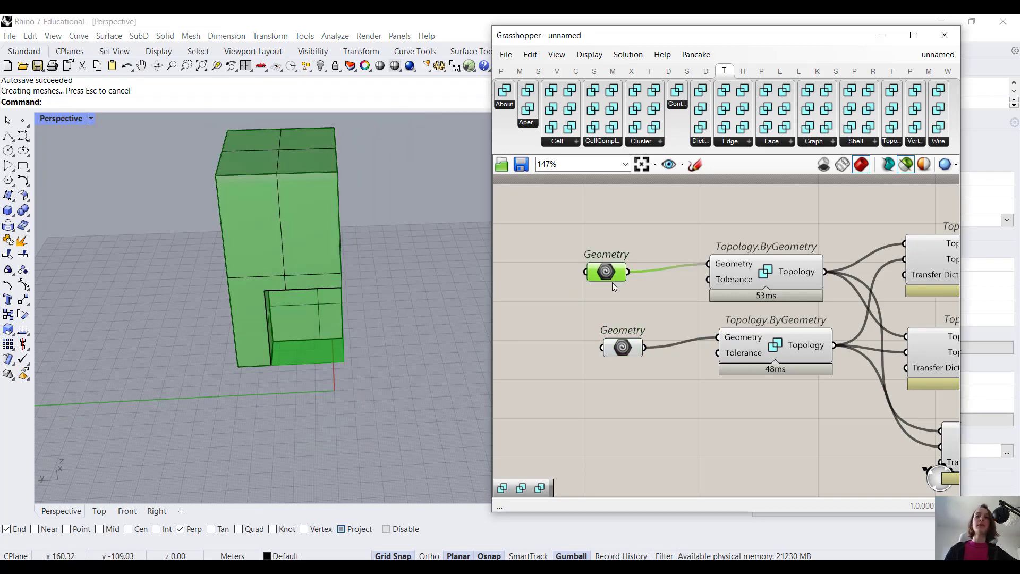
{"action": "left_click", "coordinate": [628, 348]}
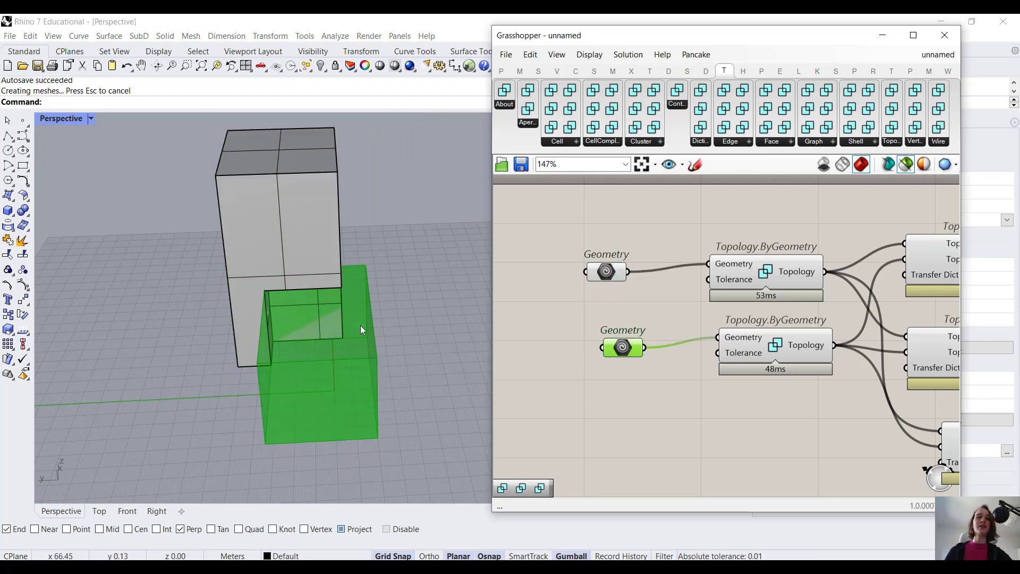
{"action": "left_click", "coordinate": [341, 366]}
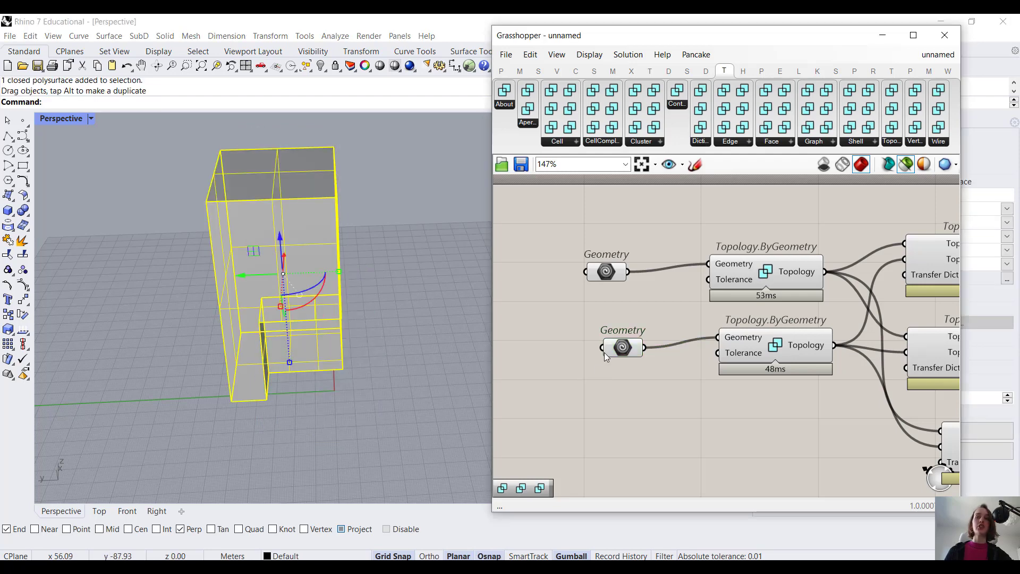
{"action": "left_click", "coordinate": [403, 256]}
- Swap the inputs of Topology.Difference, feeding the lower Topology.ByGeometry into the first Topology input and the upper one into the second
{"action": "scroll", "coordinate": [642, 330], "scroll_direction": "down", "scroll_amount": 3}
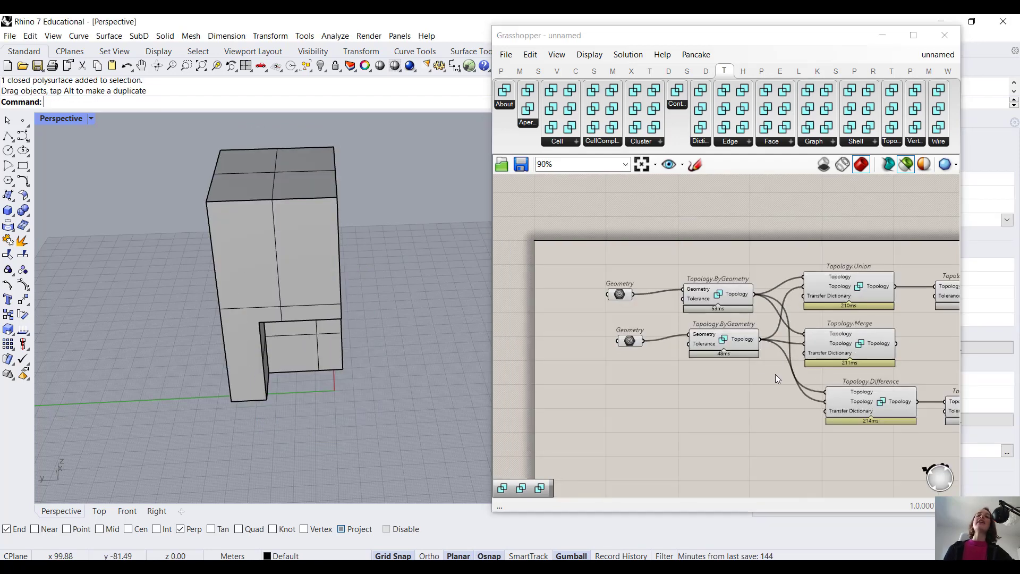
{"action": "right_click_drag", "start_coordinate": [697, 366], "coordinate": [618, 340]}
{"action": "right_click_drag", "start_coordinate": [759, 415], "coordinate": [710, 403]}
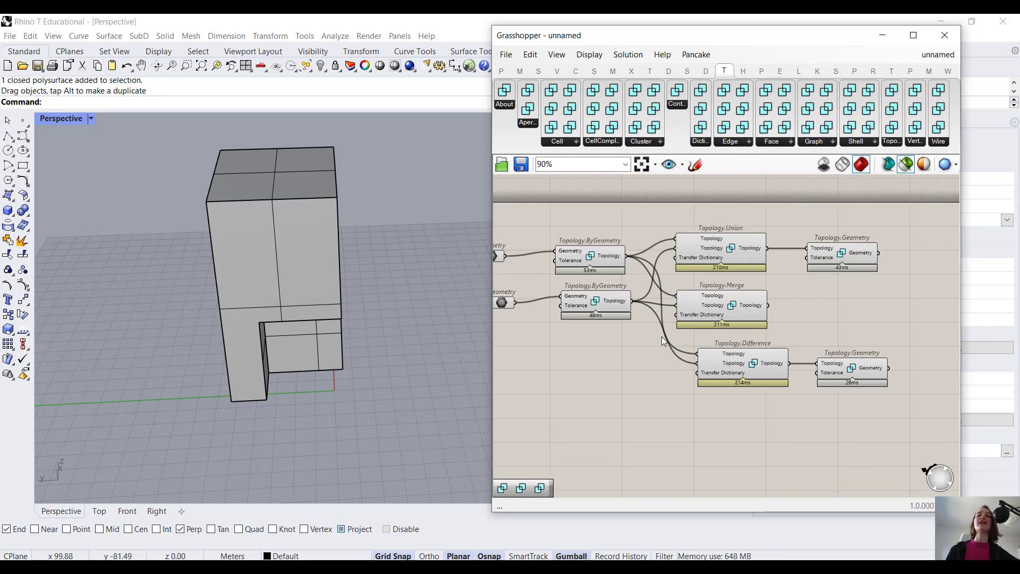
{"action": "scroll", "coordinate": [637, 303], "scroll_direction": "up", "scroll_amount": 3}
{"action": "right_click_drag", "start_coordinate": [633, 297], "coordinate": [620, 272]}
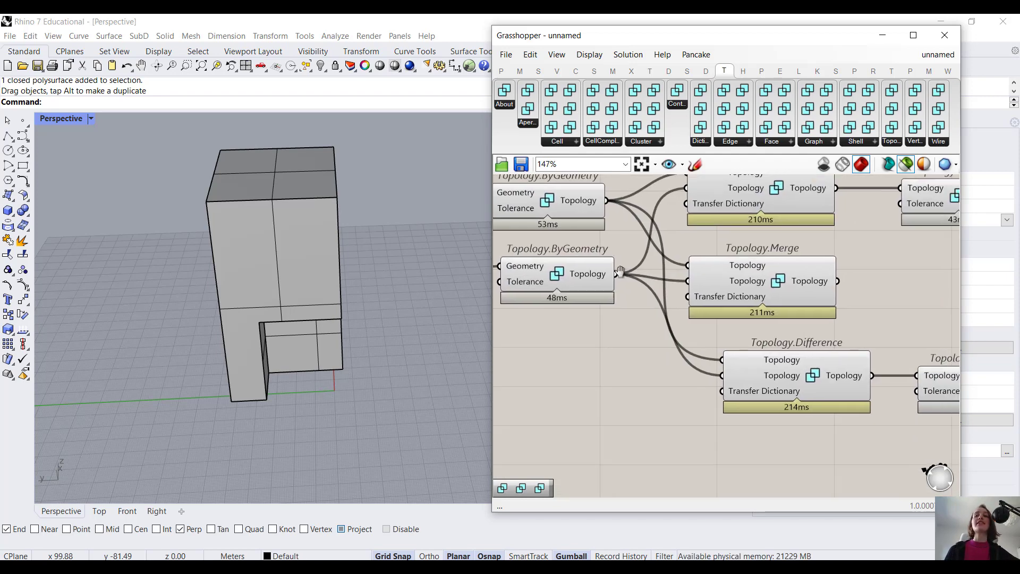
{"action": "left_click_drag", "start_coordinate": [606, 201], "coordinate": [559, 200]}
{"action": "left_click_drag", "start_coordinate": [643, 316], "coordinate": [734, 370]}
{"action": "left_click_drag", "start_coordinate": [615, 273], "coordinate": [724, 360]}
{"action": "right_click_drag", "start_coordinate": [728, 301], "coordinate": [544, 299]}
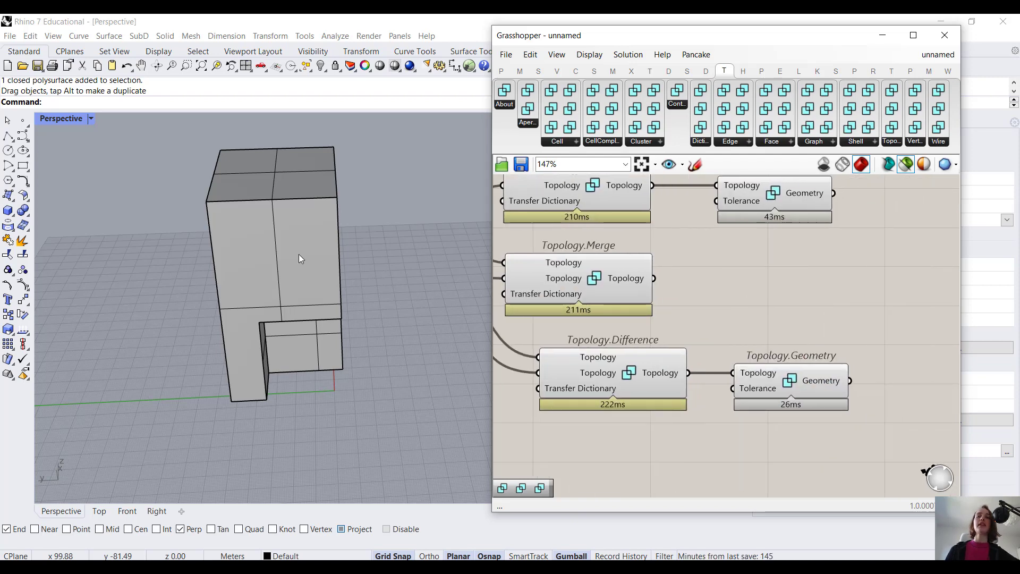
- Move the first baked Difference solid aside along the Y axis to clear room at the original location
{"action": "scroll", "coordinate": [266, 253], "scroll_direction": "down", "scroll_amount": 5}
{"action": "left_click", "coordinate": [269, 252]}
{"action": "left_click_drag", "start_coordinate": [239, 267], "coordinate": [133, 268]}
{"action": "left_click", "coordinate": [132, 375]}
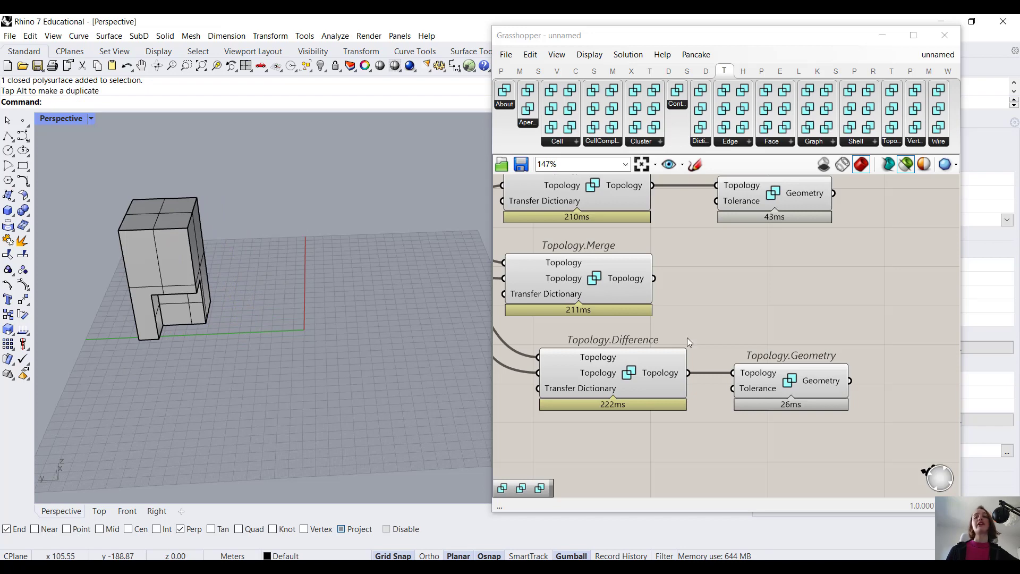
- Bake the geometry of the swapped-input Difference result into Rhino with the default attributes
{"action": "scroll", "coordinate": [780, 361], "scroll_direction": "up", "scroll_amount": 3}
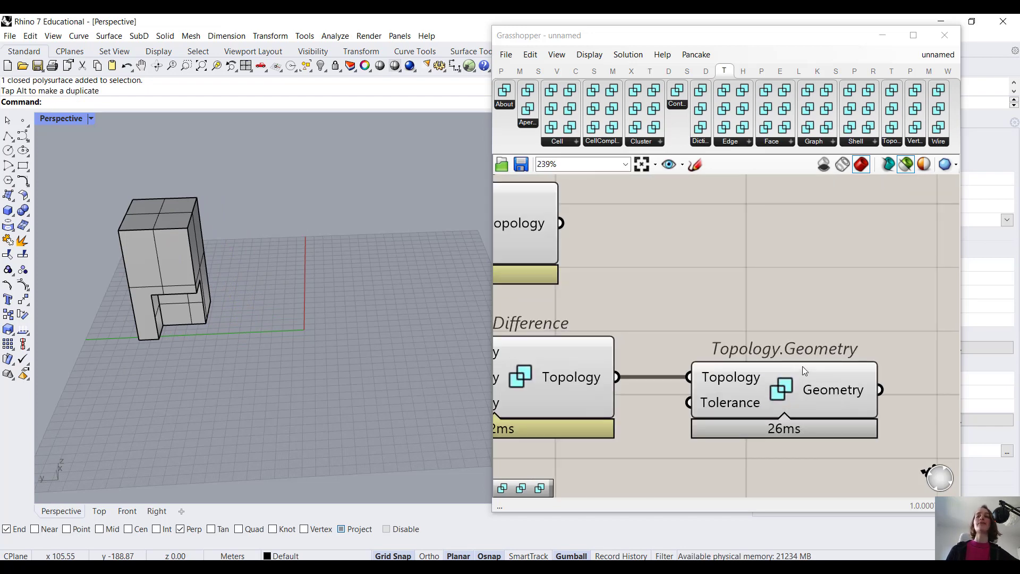
{"action": "left_click", "coordinate": [836, 394]}
{"action": "right_click", "coordinate": [836, 393]}
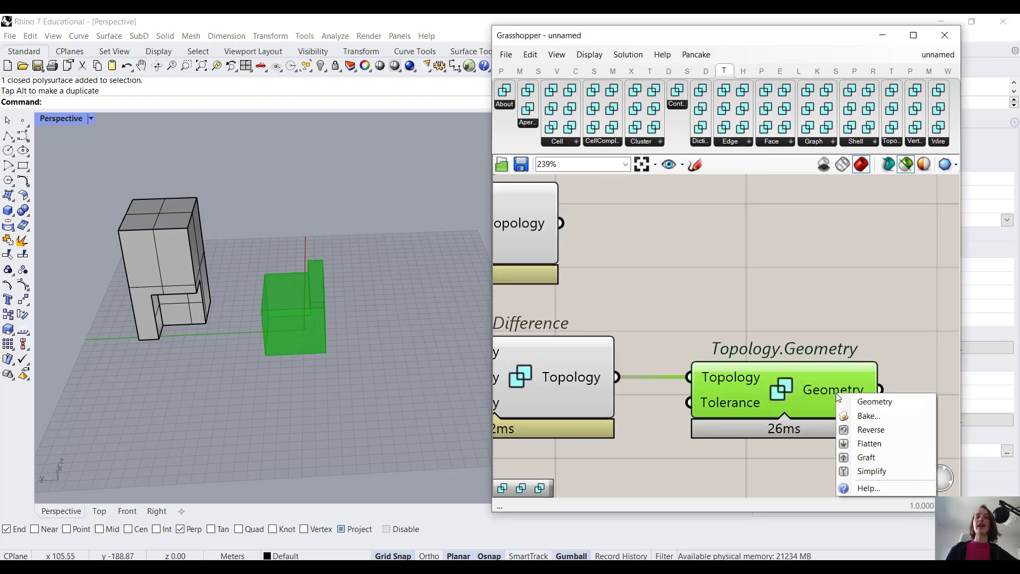
{"action": "left_click", "coordinate": [877, 416]}
{"action": "left_click", "coordinate": [891, 547]}
{"action": "left_click", "coordinate": [696, 318]}
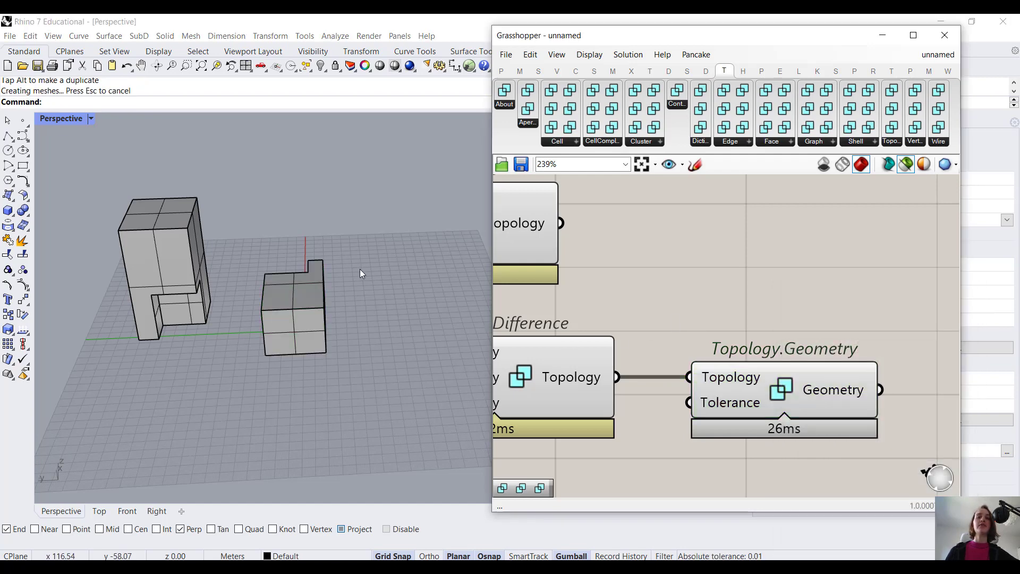
- Shift the newly baked Difference solid and compare its shape with the first baked Difference solid
{"action": "right_click_drag", "start_coordinate": [360, 271], "coordinate": [385, 329]}
{"action": "scroll", "coordinate": [304, 323], "scroll_direction": "up", "scroll_amount": 6}
{"action": "left_click", "coordinate": [304, 323]}
{"action": "scroll", "coordinate": [379, 278], "scroll_direction": "down", "scroll_amount": 3}
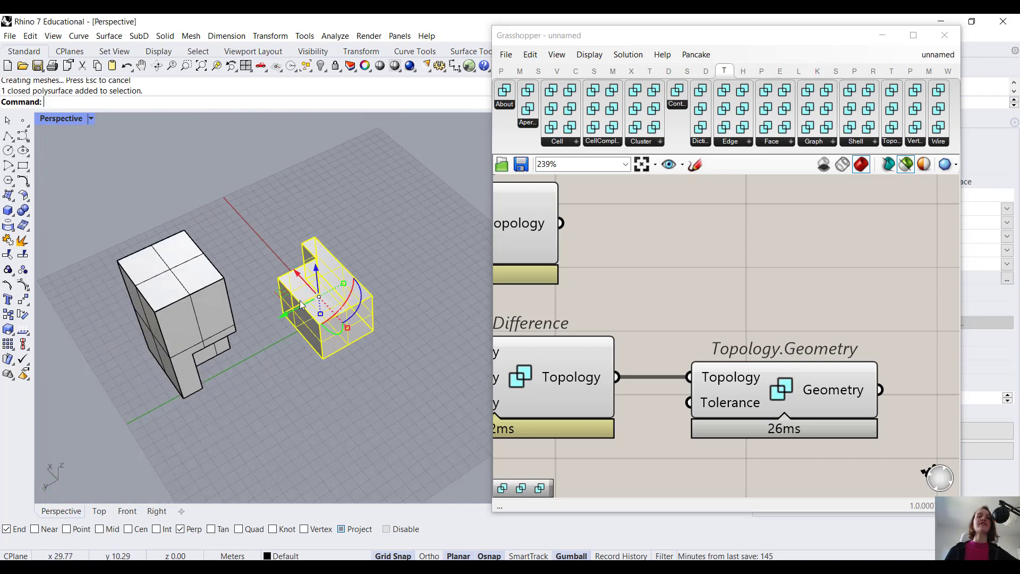
{"action": "left_click_drag", "start_coordinate": [298, 300], "coordinate": [213, 385]}
{"action": "right_click_drag", "start_coordinate": [213, 386], "coordinate": [296, 325]}
{"action": "scroll", "coordinate": [643, 235], "scroll_direction": "down", "scroll_amount": 3}
{"action": "right_click_drag", "start_coordinate": [612, 235], "coordinate": [799, 256]}
{"action": "right_click_drag", "start_coordinate": [654, 273], "coordinate": [856, 297]}
{"action": "right_click_drag", "start_coordinate": [340, 346], "coordinate": [251, 141]}
{"action": "scroll", "coordinate": [251, 142], "scroll_direction": "up", "scroll_amount": 5}
{"action": "right_click_drag", "start_coordinate": [342, 158], "coordinate": [365, 143]}
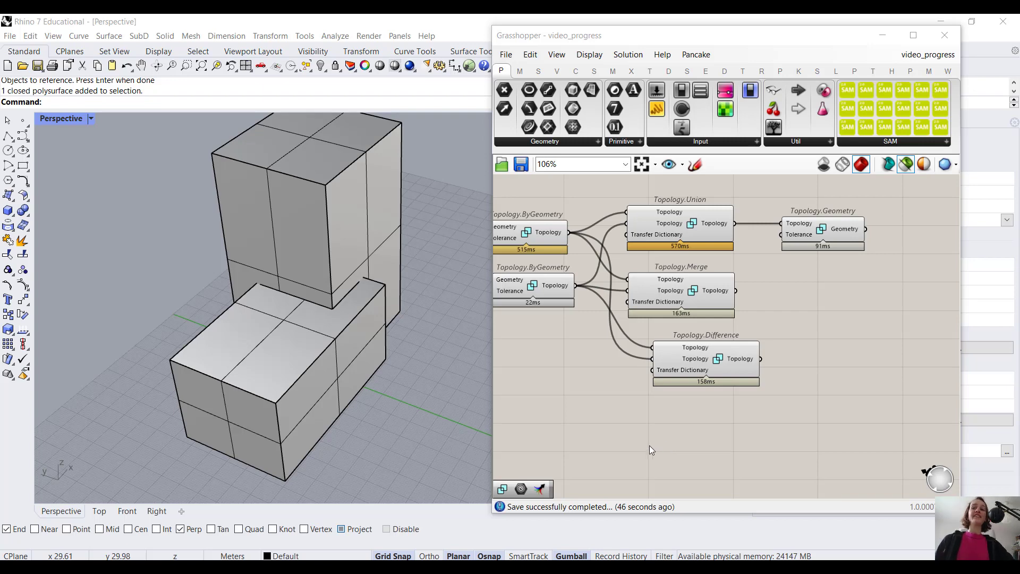
- Add a Topology.Impose component and place it below Topology.Difference on the canvas
{"action": "scroll", "coordinate": [644, 429], "scroll_direction": "up", "scroll_amount": 4}
{"action": "double_click", "coordinate": [644, 429]}
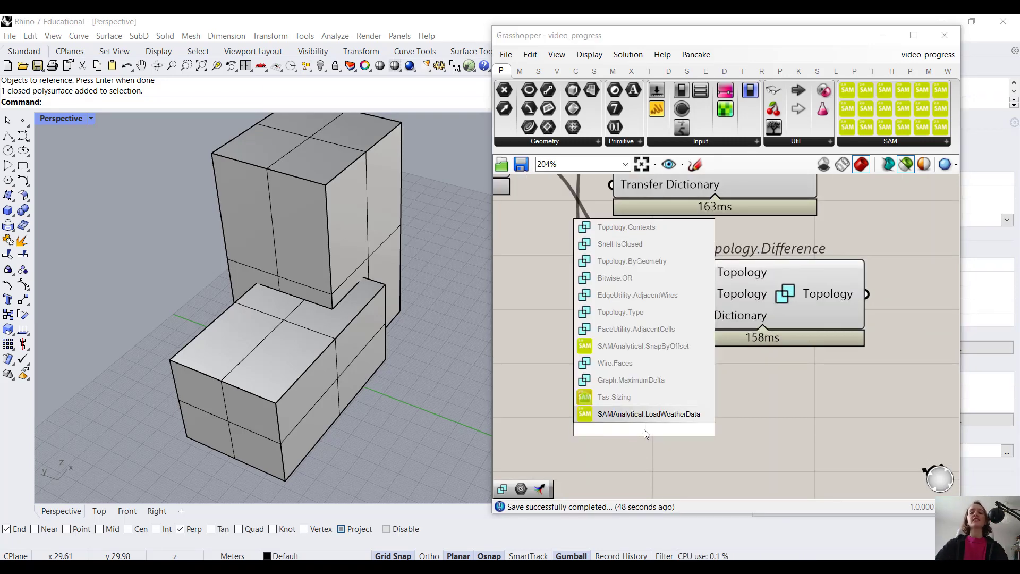
{"action": "type", "text": ".imposw"}
{"action": "key", "text": "BackSpace"}
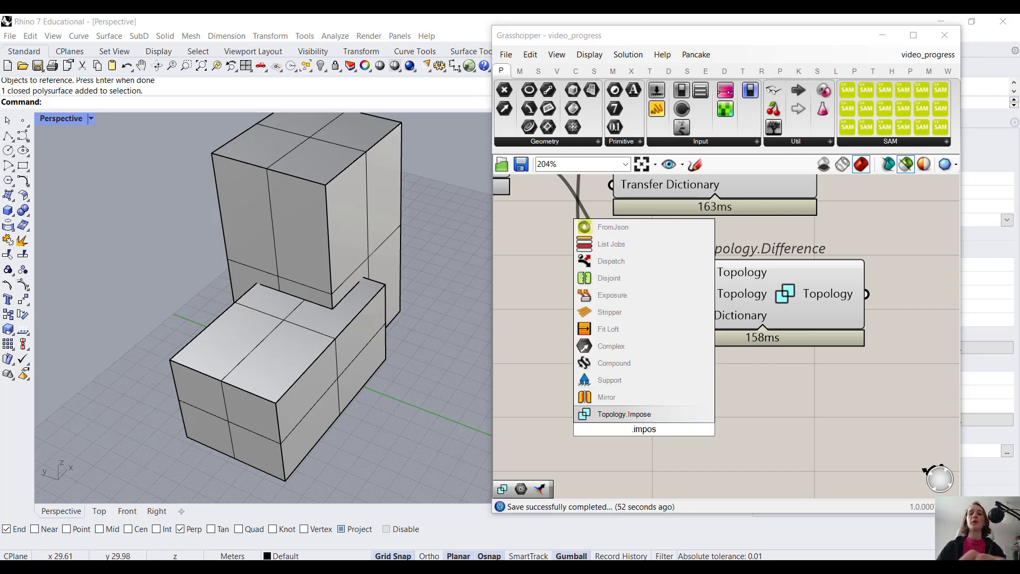
{"action": "left_click", "coordinate": [621, 414]}
{"action": "scroll", "coordinate": [597, 349], "scroll_direction": "down", "scroll_amount": 3}
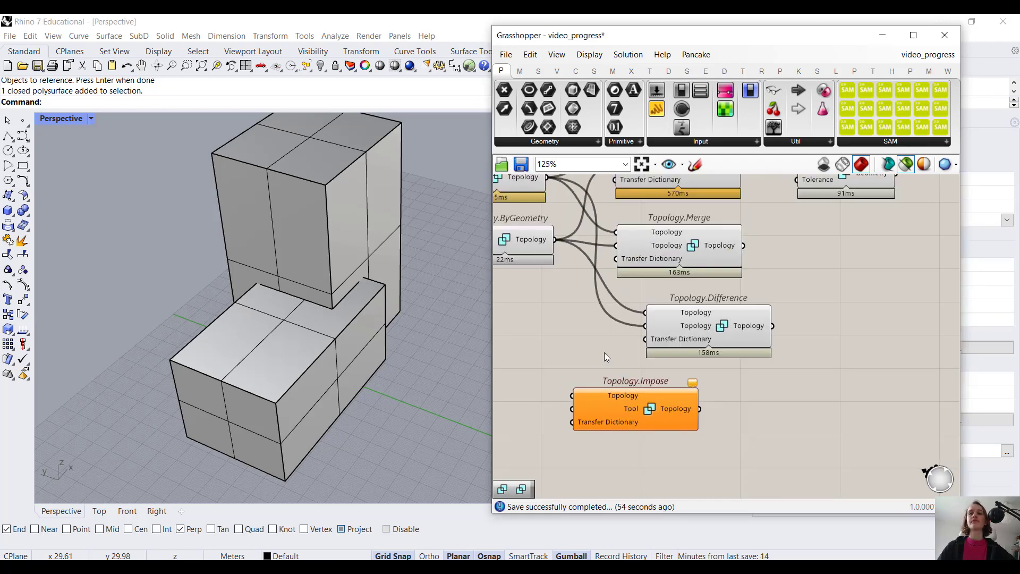
{"action": "right_click_drag", "start_coordinate": [598, 349], "coordinate": [628, 362]}
{"action": "left_click_drag", "start_coordinate": [657, 421], "coordinate": [700, 426]}
{"action": "right_click_drag", "start_coordinate": [624, 289], "coordinate": [645, 299]}
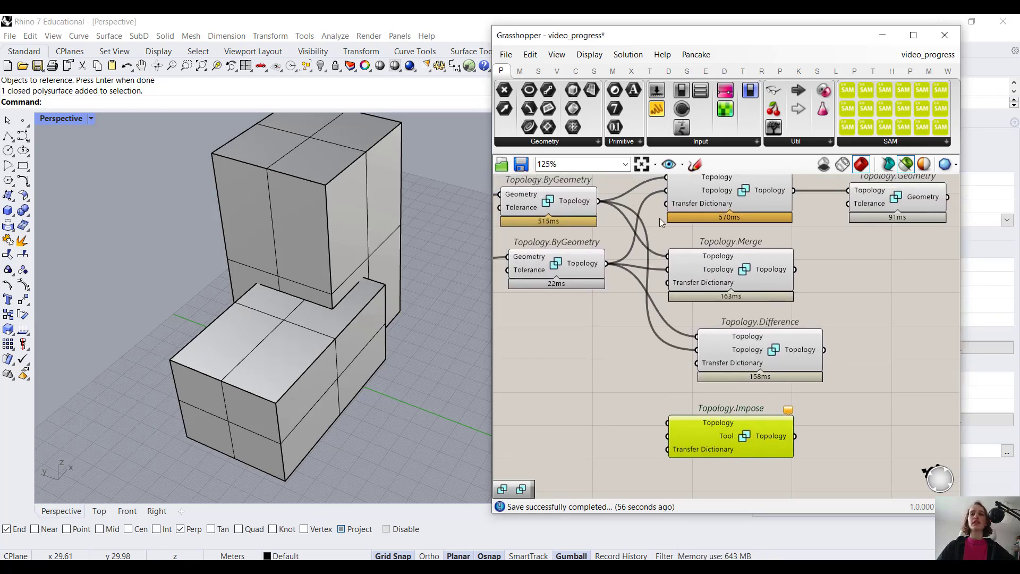
- Feed the upper Topology.ByGeometry into Impose's Topology input and the lower one into Tool, and check the output's topology type
{"action": "left_click_drag", "start_coordinate": [647, 374], "coordinate": [668, 422]}
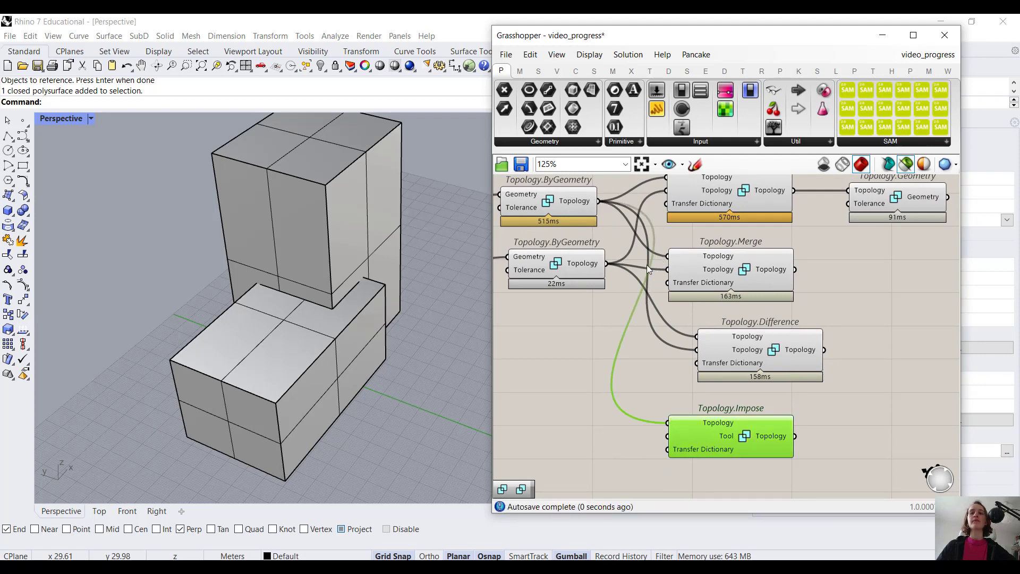
{"action": "left_click_drag", "start_coordinate": [606, 263], "coordinate": [668, 435]}
{"action": "scroll", "coordinate": [833, 441], "scroll_direction": "up", "scroll_amount": 2}
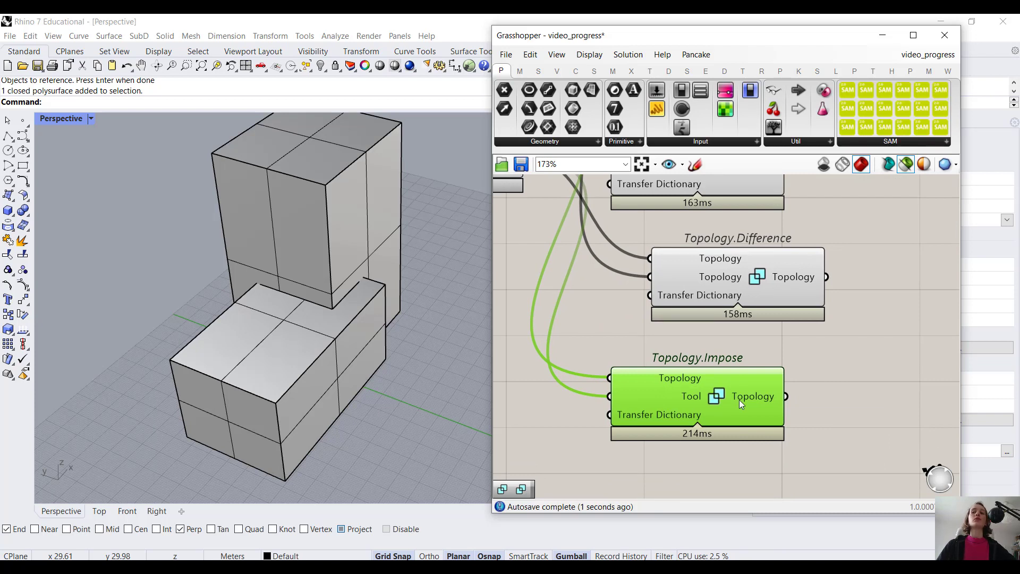
{"action": "mouse_move", "coordinate": [738, 400]}
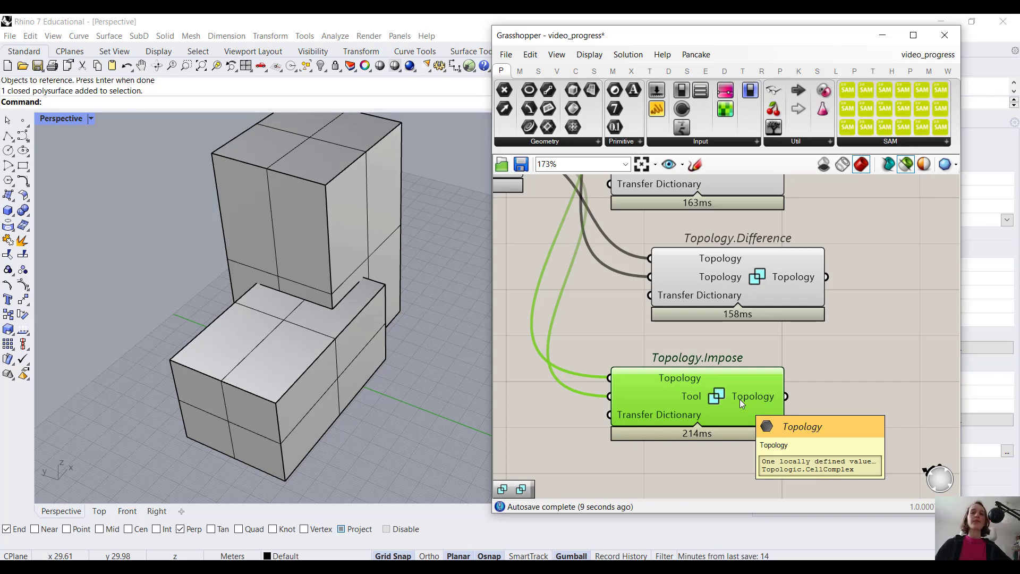
- Delete both previously baked solids from the Rhino model
{"action": "scroll", "coordinate": [267, 305], "scroll_direction": "down", "scroll_amount": 3}
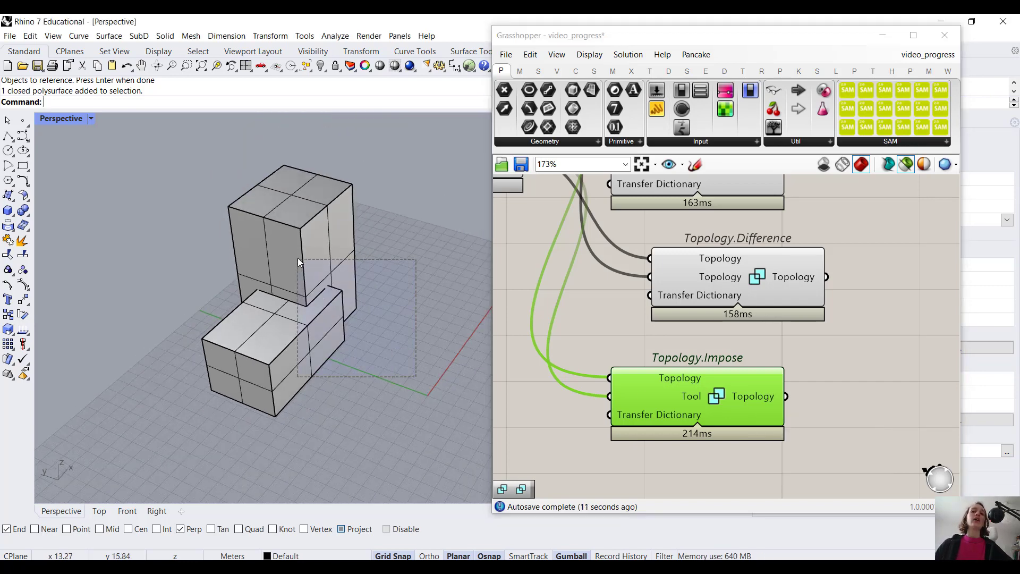
{"action": "left_click_drag", "start_coordinate": [297, 256], "coordinate": [297, 257]}
{"action": "key", "text": "Delete"}
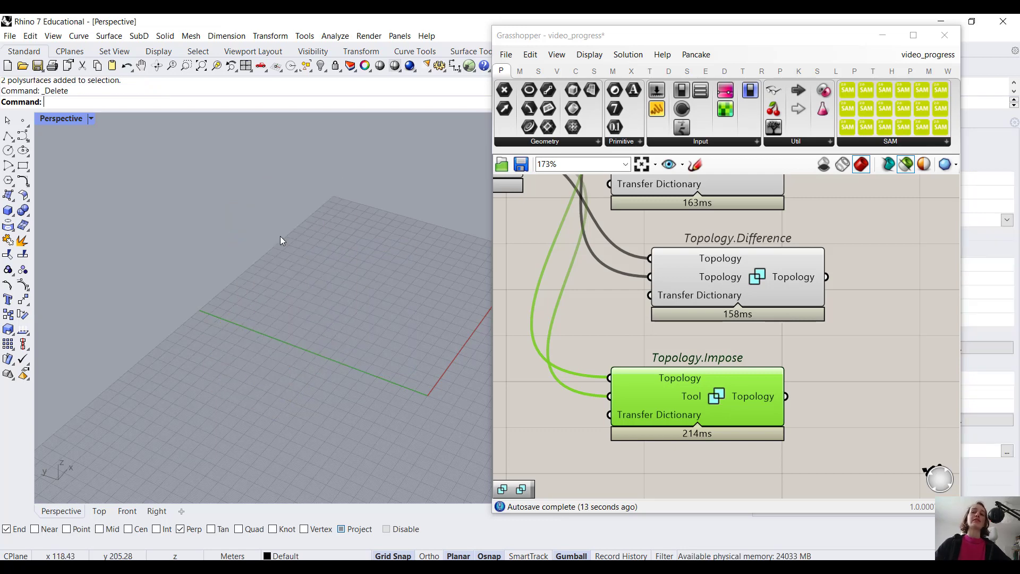
- Duplicate the Topology.Geometry component beside Topology.Impose and connect the Impose output to its Topology input
{"action": "right_click_drag", "start_coordinate": [928, 412], "coordinate": [786, 404]}
{"action": "scroll", "coordinate": [767, 341], "scroll_direction": "down", "scroll_amount": 3}
{"action": "right_click_drag", "start_coordinate": [780, 284], "coordinate": [772, 339]}
{"action": "scroll", "coordinate": [767, 392], "scroll_direction": "down", "scroll_amount": 1}
{"action": "left_click", "coordinate": [783, 206]}
{"action": "key", "text": "ctrl+c"}
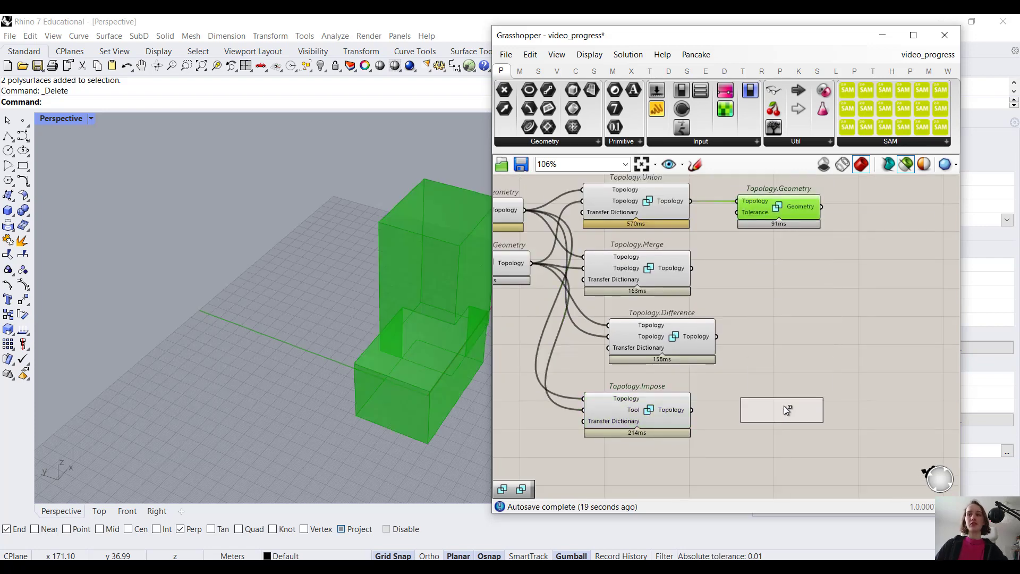
{"action": "key", "text": "ctrl+v"}
{"action": "left_click_drag", "start_coordinate": [691, 410], "coordinate": [778, 419]}
- Bake the geometry of the Impose result into Rhino with the default attributes
{"action": "right_click", "coordinate": [791, 418]}
{"action": "left_click", "coordinate": [845, 442]}
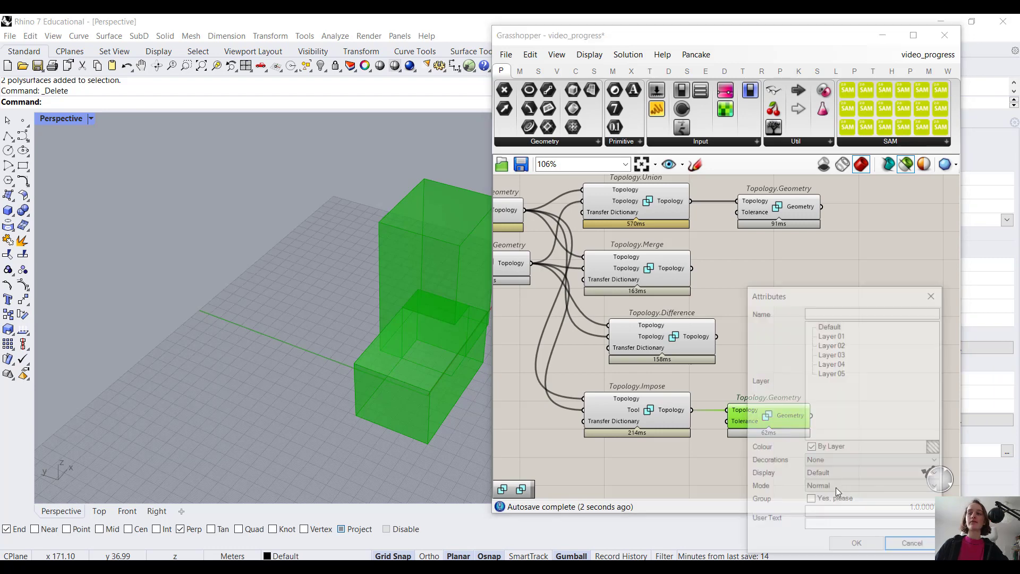
{"action": "left_click", "coordinate": [855, 546]}
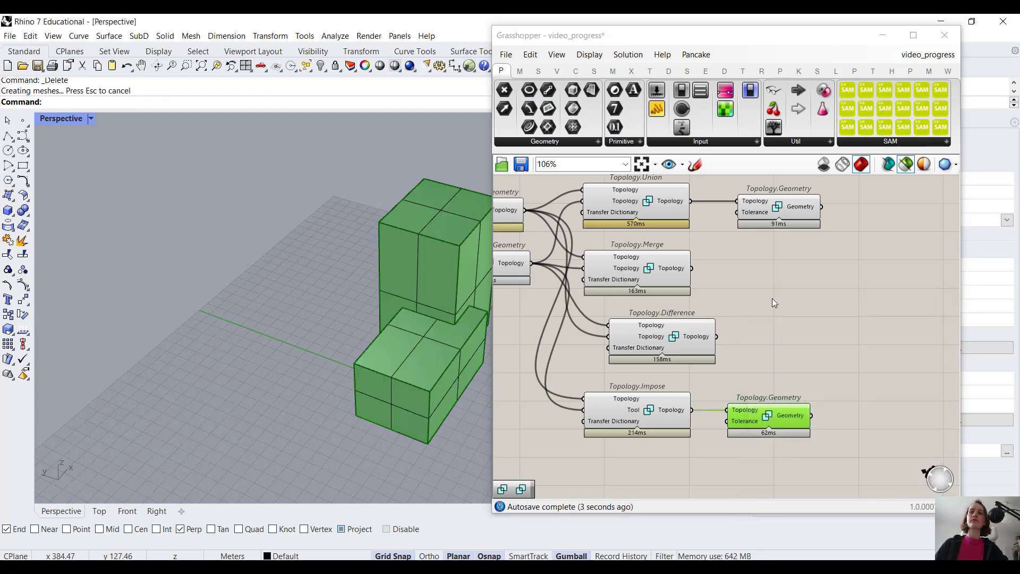
{"action": "left_click", "coordinate": [770, 305]}
- Collapse the Grasshopper window and pull the baked tall solid away from the low box to inspect both Impose parts
{"action": "double_click", "coordinate": [710, 41]}
{"action": "mouse_move", "coordinate": [531, 329]}
{"action": "right_mouse_down"}
{"action": "mouse_move", "coordinate": [631, 345]}
{"action": "mouse_move", "coordinate": [518, 327]}
{"action": "right_mouse_up"}
{"action": "scroll", "coordinate": [497, 304], "scroll_direction": "up", "scroll_amount": 8}
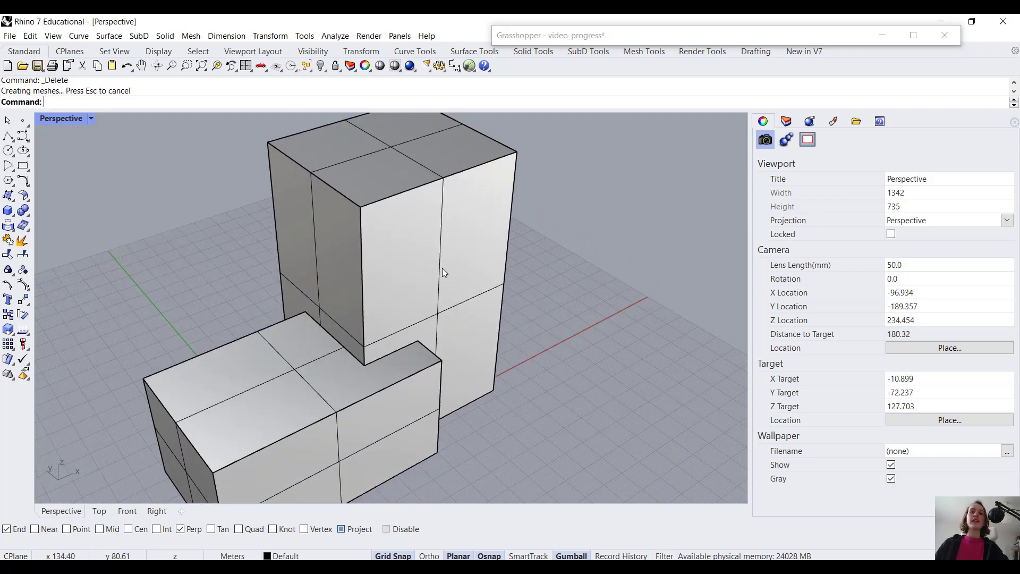
{"action": "scroll", "coordinate": [442, 268], "scroll_direction": "down", "scroll_amount": 2}
{"action": "left_click", "coordinate": [434, 264]}
{"action": "left_click_drag", "start_coordinate": [425, 265], "coordinate": [574, 247]}
{"action": "key", "text": "Escape"}
{"action": "left_click", "coordinate": [342, 383]}
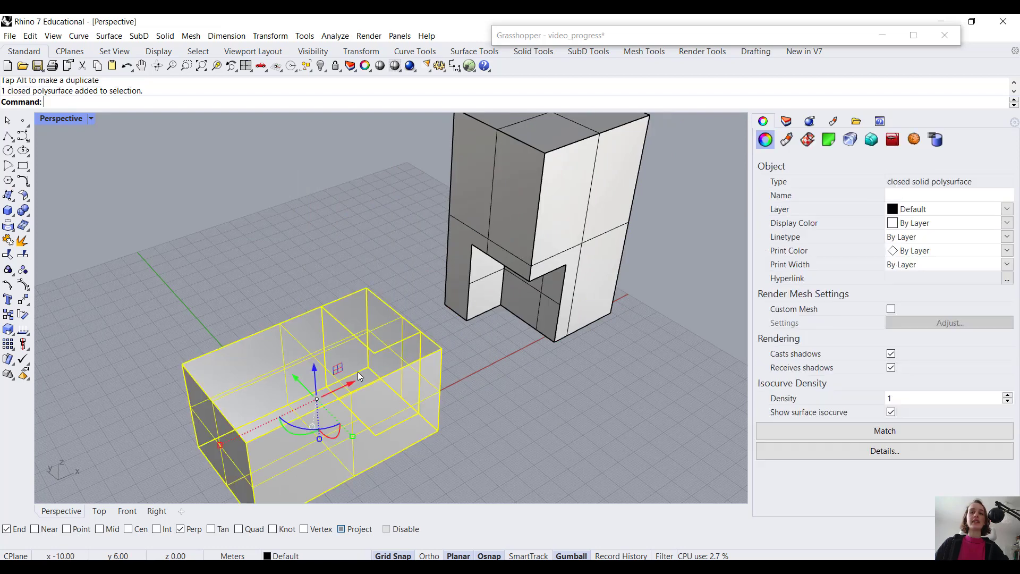
{"action": "left_click", "coordinate": [457, 396]}
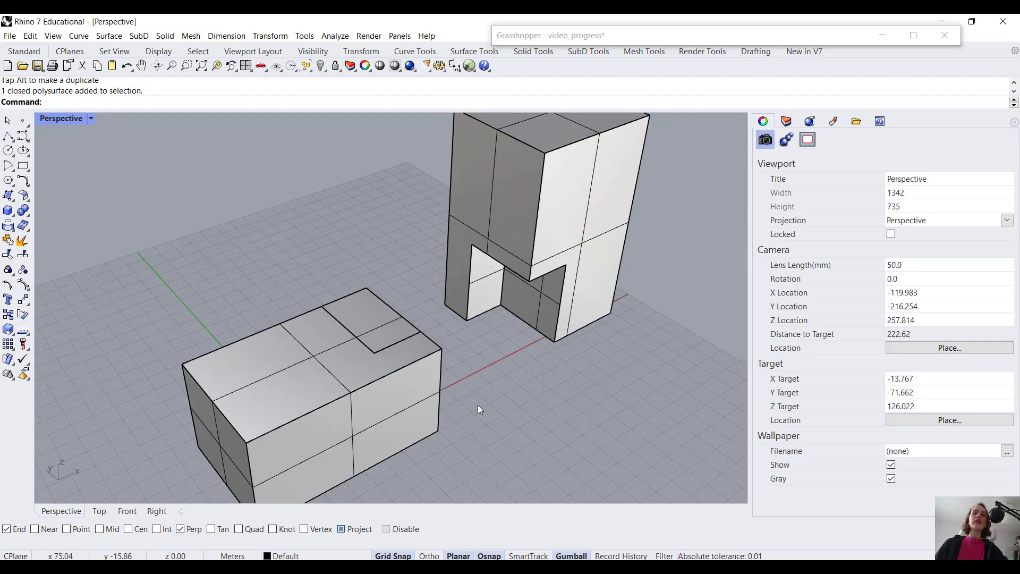
{"action": "mouse_move", "coordinate": [478, 406]}
{"action": "right_mouse_down"}
{"action": "mouse_move", "coordinate": [455, 402]}
{"action": "mouse_move", "coordinate": [477, 411]}
{"action": "right_mouse_up"}
{"action": "scroll", "coordinate": [478, 411], "scroll_direction": "down", "scroll_amount": 4}
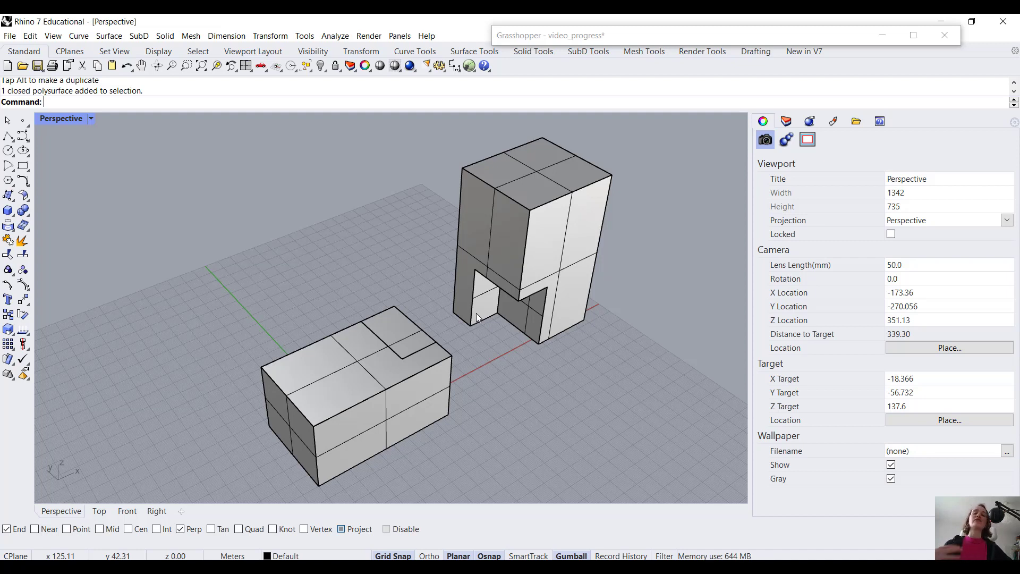
- Restore the Grasshopper canvas and swap Impose's inputs, feeding the lower Topology.ByGeometry into Topology and the upper one into Tool
{"action": "double_click", "coordinate": [564, 36]}
{"action": "right_click_drag", "start_coordinate": [684, 405], "coordinate": [788, 399]}
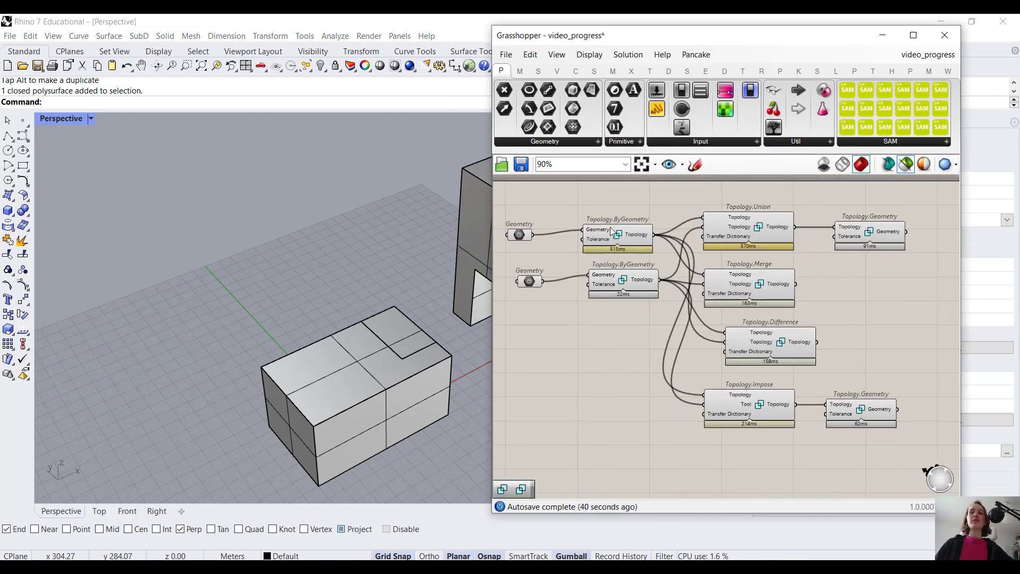
{"action": "left_click_drag", "start_coordinate": [653, 234], "coordinate": [704, 390]}
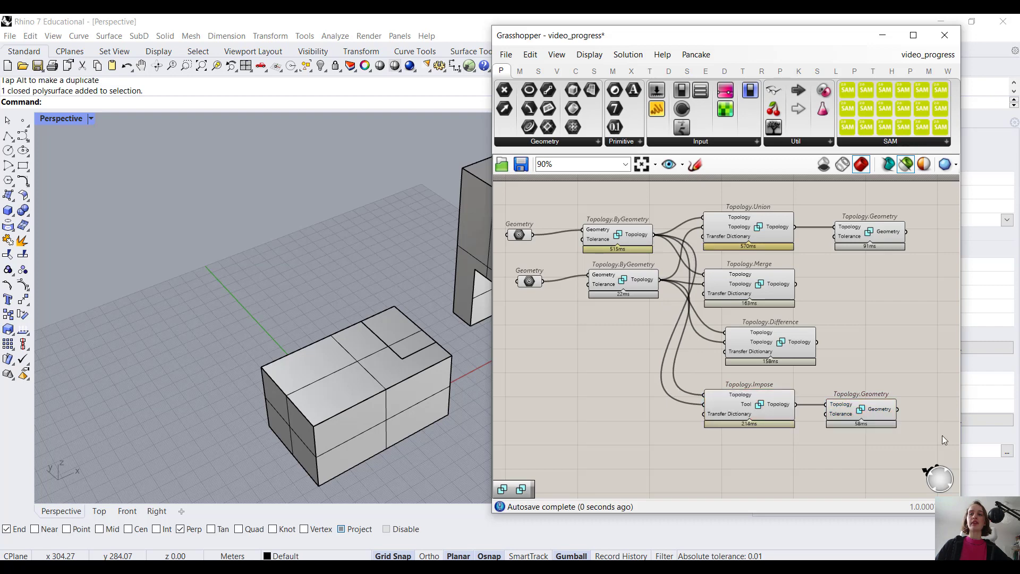
- Move the two solids baked from the first Impose result together, away from the original location
{"action": "scroll", "coordinate": [397, 339], "scroll_direction": "down", "scroll_amount": 3}
{"action": "left_click_drag", "start_coordinate": [474, 390], "coordinate": [394, 273]}
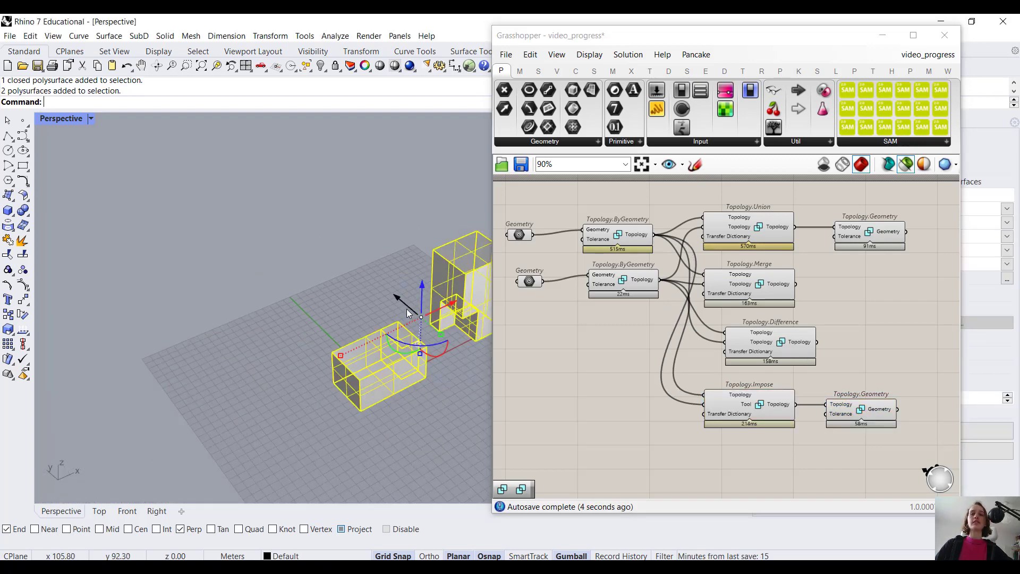
{"action": "left_click_drag", "start_coordinate": [406, 308], "coordinate": [362, 271]}
- Bake the geometry of the swapped-input Impose result into Rhino with the default attributes
{"action": "left_click", "coordinate": [888, 403]}
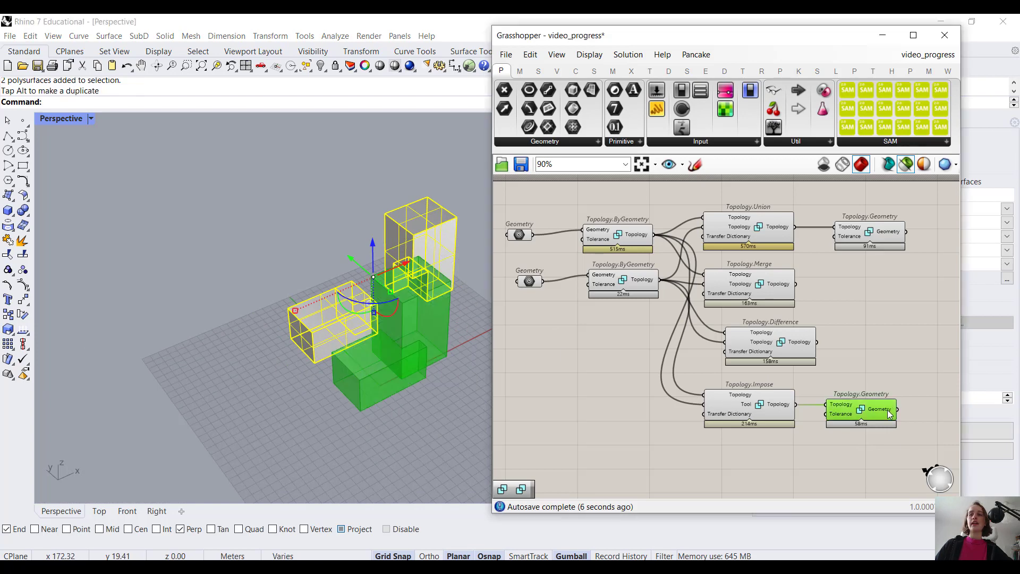
{"action": "right_click", "coordinate": [888, 409]}
{"action": "left_click", "coordinate": [935, 435]}
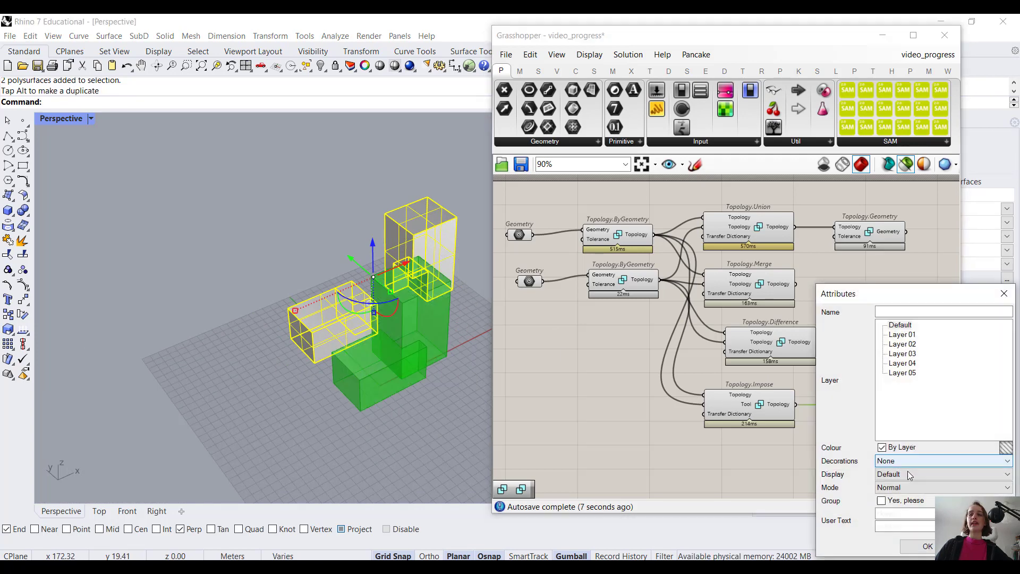
{"action": "left_click", "coordinate": [909, 545]}
{"action": "left_click", "coordinate": [843, 442]}
{"action": "scroll", "coordinate": [900, 406], "scroll_direction": "up", "scroll_amount": 4}
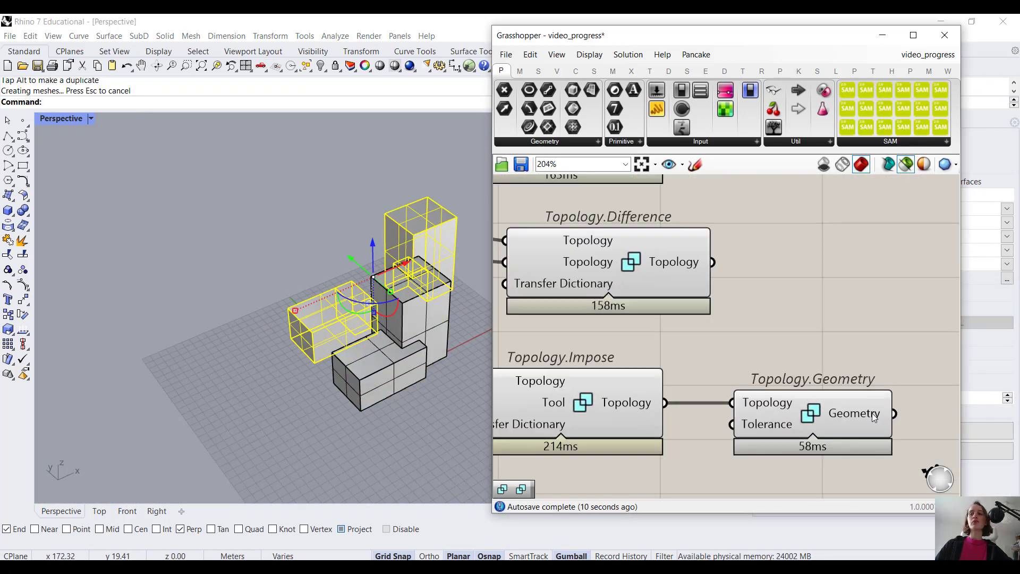
{"action": "mouse_move", "coordinate": [628, 402]}
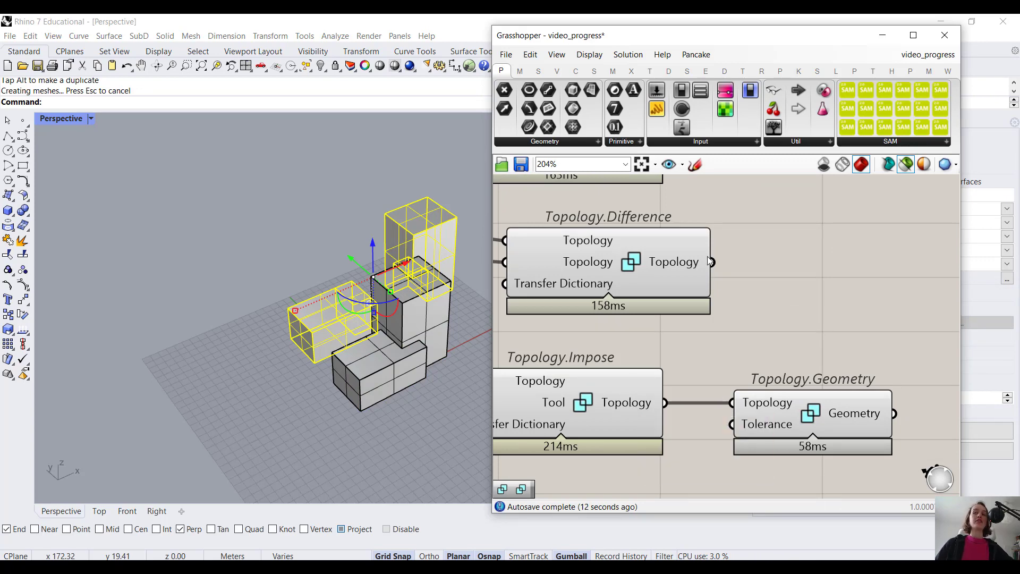
- Collapse the Grasshopper window and separate the two solids of the newly baked Impose result
{"action": "double_click", "coordinate": [676, 36]}
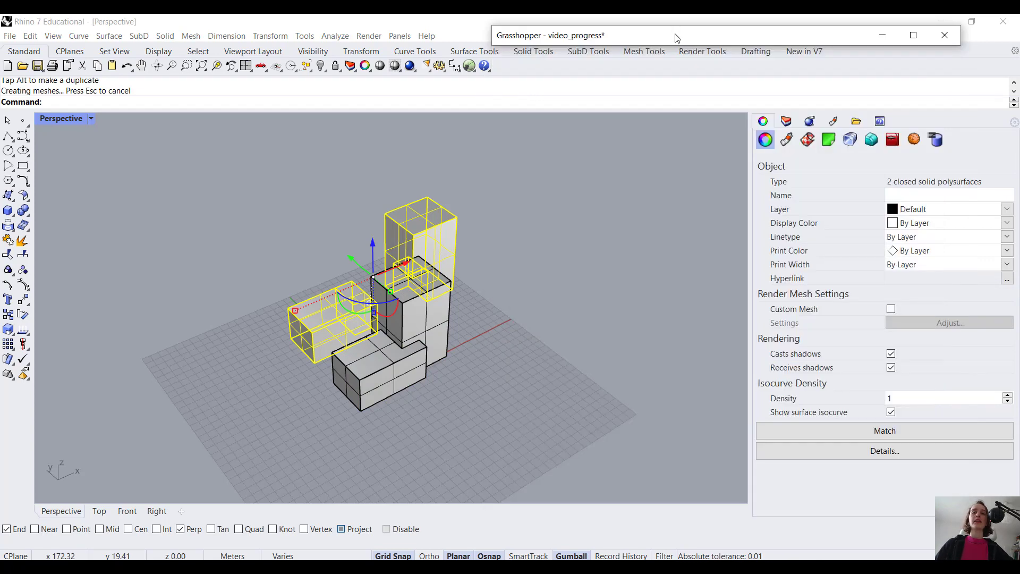
{"action": "left_click", "coordinate": [470, 394]}
{"action": "right_click_drag", "start_coordinate": [470, 394], "coordinate": [457, 371]}
{"action": "scroll", "coordinate": [332, 311], "scroll_direction": "up", "scroll_amount": 5}
{"action": "left_click", "coordinate": [377, 311]}
{"action": "left_click_drag", "start_coordinate": [368, 275], "coordinate": [394, 199]}
{"action": "left_click", "coordinate": [451, 295]}
- Compare the solids of both Impose results, examining the notches and imprinted faces on the low and tall boxes
{"action": "right_click_drag", "start_coordinate": [450, 295], "coordinate": [435, 327]}
{"action": "scroll", "coordinate": [419, 313], "scroll_direction": "up", "scroll_amount": 5}
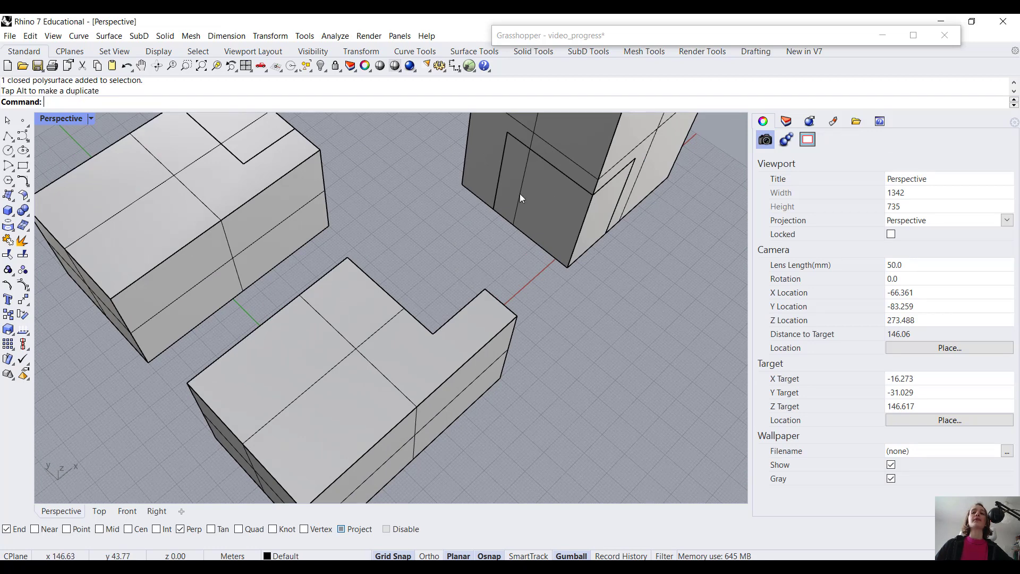
{"action": "scroll", "coordinate": [584, 252], "scroll_direction": "down", "scroll_amount": 4}
{"action": "right_click_drag", "start_coordinate": [607, 252], "coordinate": [607, 340], "text": "shift"}
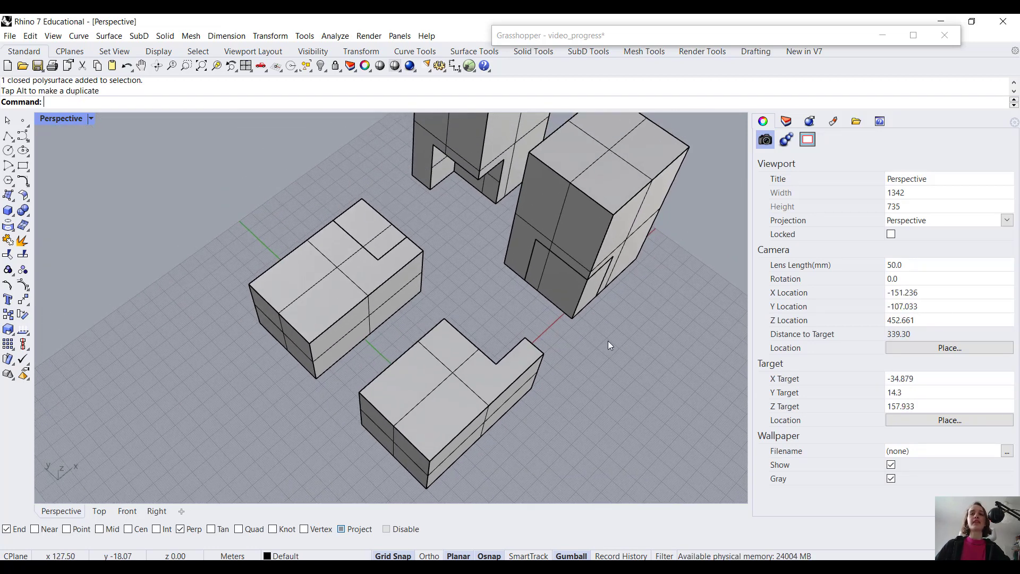
{"action": "scroll", "coordinate": [554, 246], "scroll_direction": "up", "scroll_amount": 4}
{"action": "right_click_drag", "start_coordinate": [591, 268], "coordinate": [610, 261]}
{"action": "scroll", "coordinate": [609, 261], "scroll_direction": "down", "scroll_amount": 1}
{"action": "mouse_move", "coordinate": [602, 336]}
{"action": "right_mouse_down"}
{"action": "mouse_move", "coordinate": [597, 343]}
{"action": "mouse_move", "coordinate": [589, 324]}
{"action": "right_mouse_up"}
- Restore the Grasshopper canvas and review the Impose wiring alongside the other Boolean components and the baked solids
{"action": "double_click", "coordinate": [579, 38]}
{"action": "right_click_drag", "start_coordinate": [741, 412], "coordinate": [817, 366]}
{"action": "scroll", "coordinate": [817, 365], "scroll_direction": "down", "scroll_amount": 3}
{"action": "right_click_drag", "start_coordinate": [666, 348], "coordinate": [701, 328]}
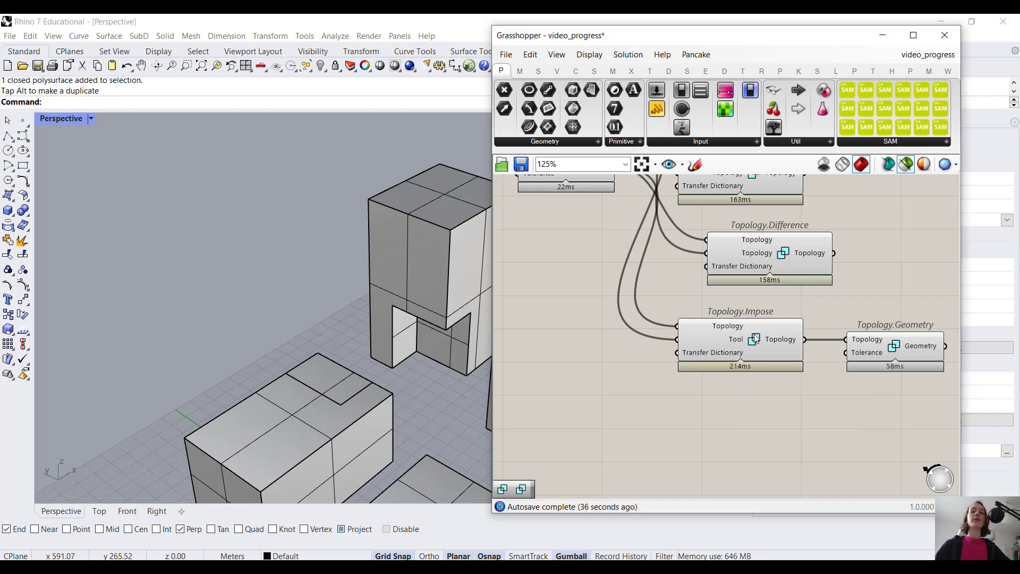
{"action": "scroll", "coordinate": [719, 446], "scroll_direction": "down", "scroll_amount": 2}
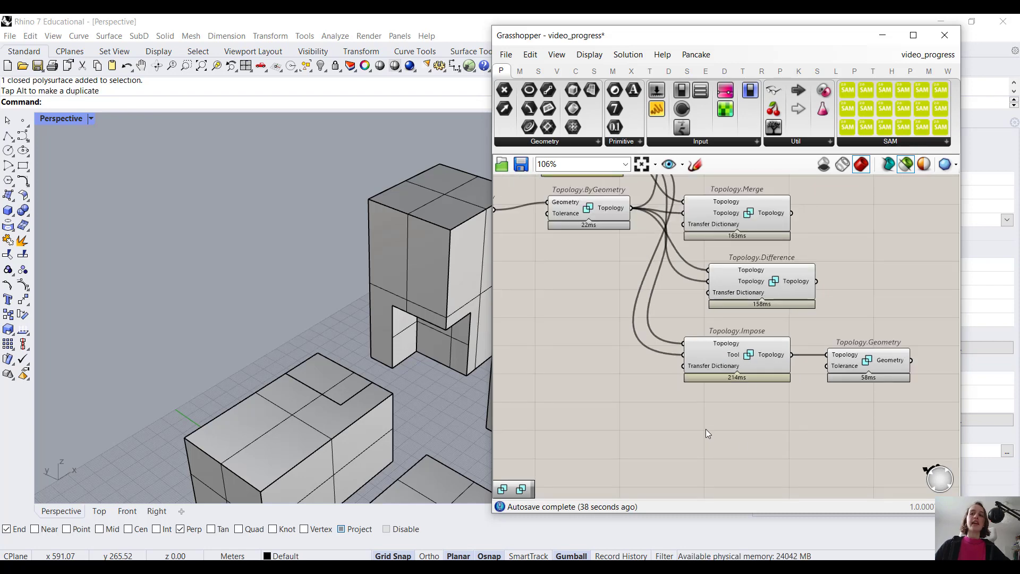
{"action": "scroll", "coordinate": [704, 433], "scroll_direction": "down", "scroll_amount": 1}
{"action": "scroll", "coordinate": [374, 430], "scroll_direction": "down", "scroll_amount": 5}
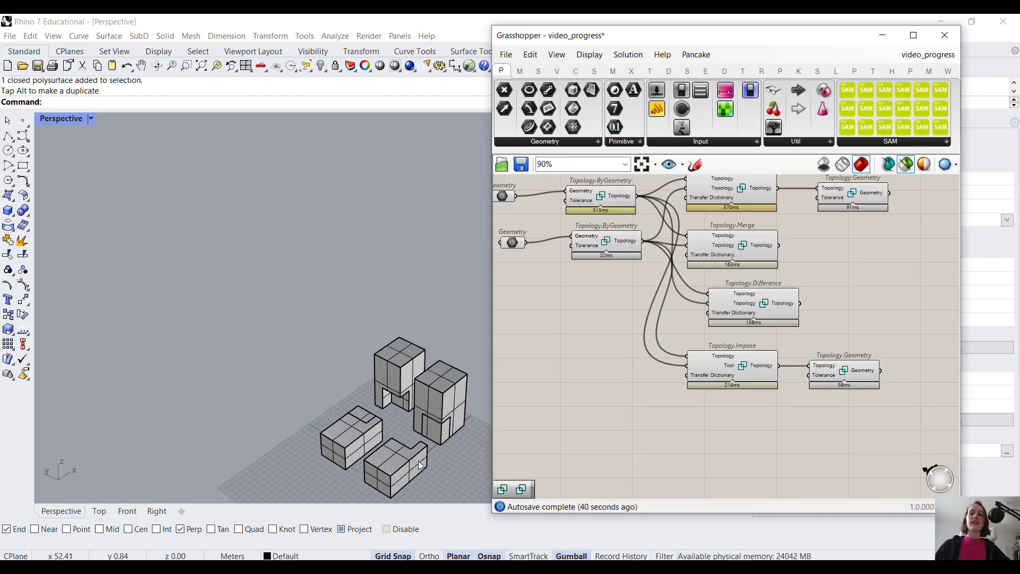
- Add a Topology.Imprint component below the Topology.Impose component
{"action": "scroll", "coordinate": [420, 461], "scroll_direction": "up", "scroll_amount": 4}
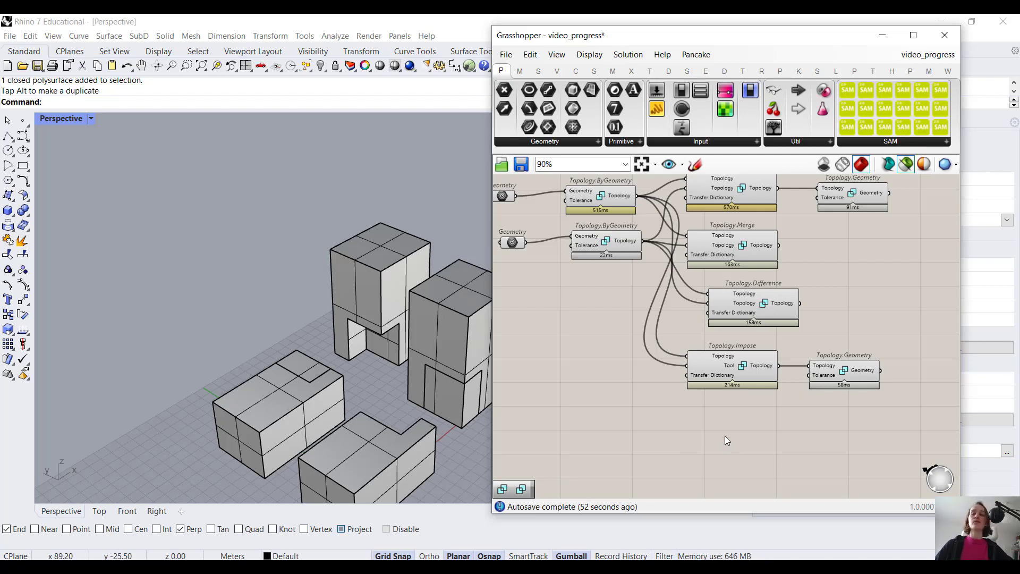
{"action": "scroll", "coordinate": [739, 439], "scroll_direction": "up", "scroll_amount": 2}
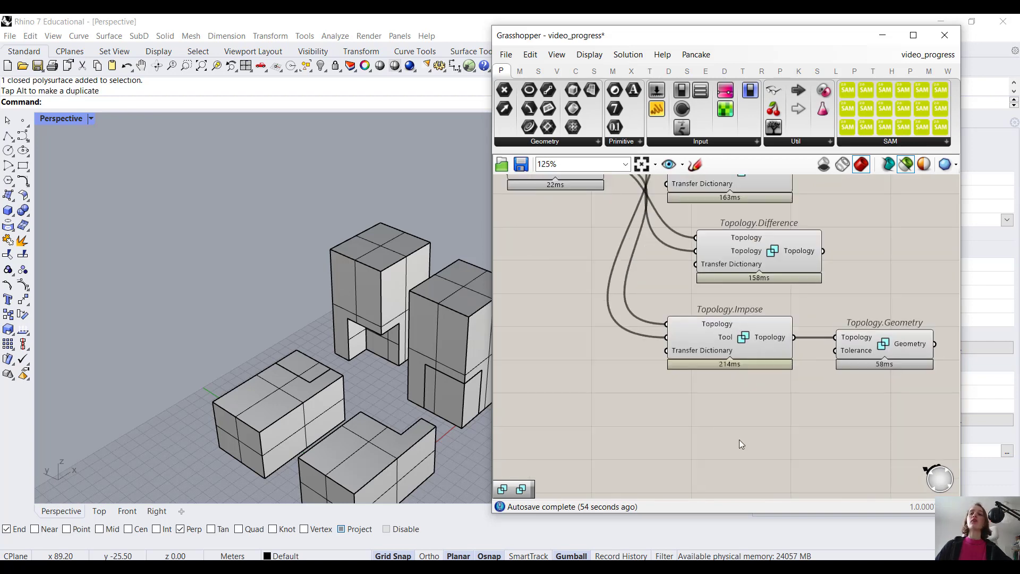
{"action": "double_click", "coordinate": [701, 420]}
{"action": "type", "text": ".impr"}
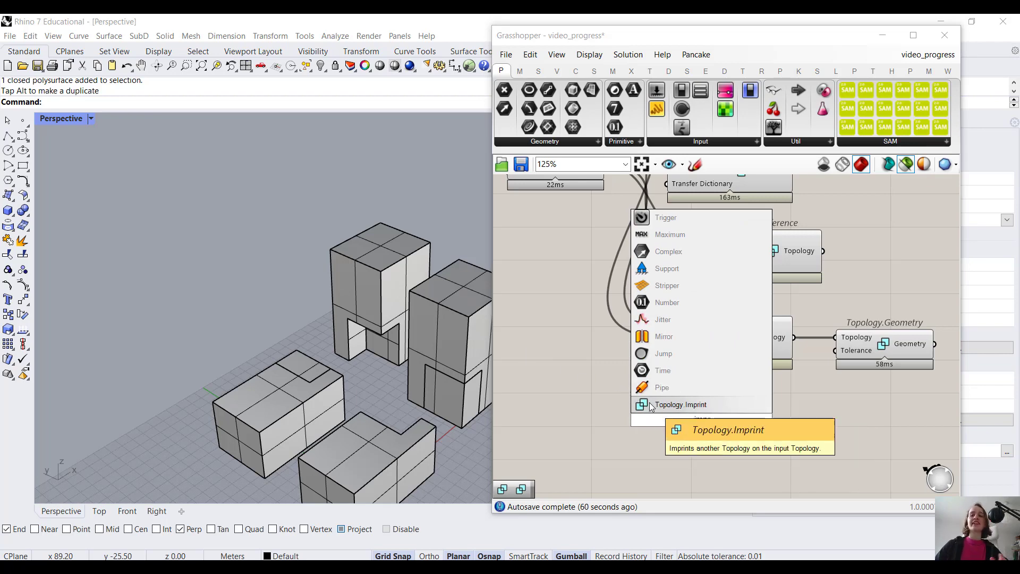
{"action": "left_click", "coordinate": [685, 405]}
{"action": "scroll", "coordinate": [626, 326], "scroll_direction": "down", "scroll_amount": 2}
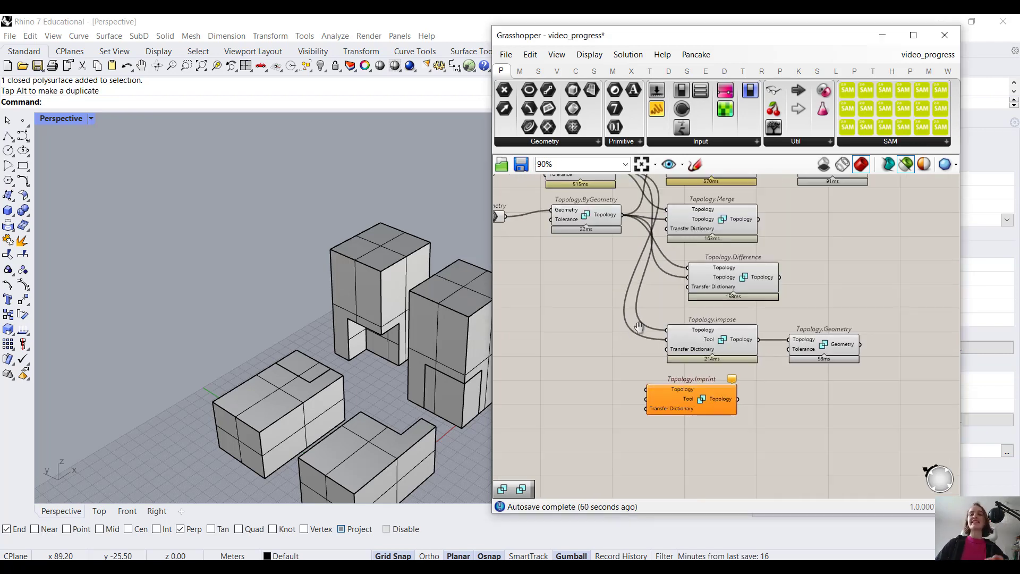
- Wire both ByGeometry topologies into Imprint's Topology and Tool inputs, and feed its output to the lower Topology.Geometry component placed beside it
{"action": "right_click_drag", "start_coordinate": [627, 326], "coordinate": [654, 370]}
{"action": "left_click_drag", "start_coordinate": [643, 214], "coordinate": [680, 432]}
{"action": "left_click_drag", "start_coordinate": [653, 257], "coordinate": [673, 442]}
{"action": "scroll", "coordinate": [843, 461], "scroll_direction": "up", "scroll_amount": 3}
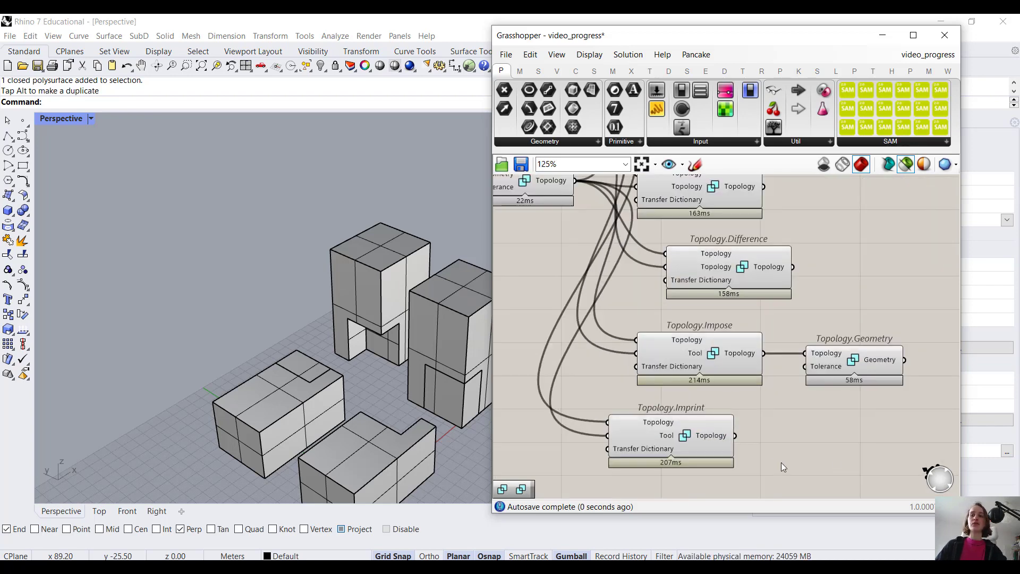
{"action": "left_click", "coordinate": [729, 448]}
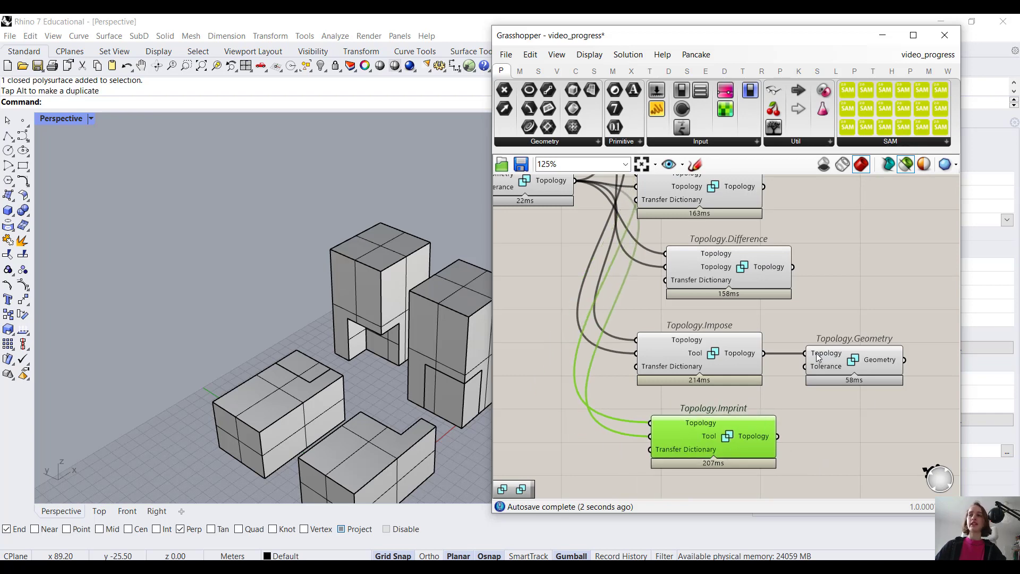
{"action": "left_click_drag", "start_coordinate": [805, 355], "coordinate": [783, 436]}
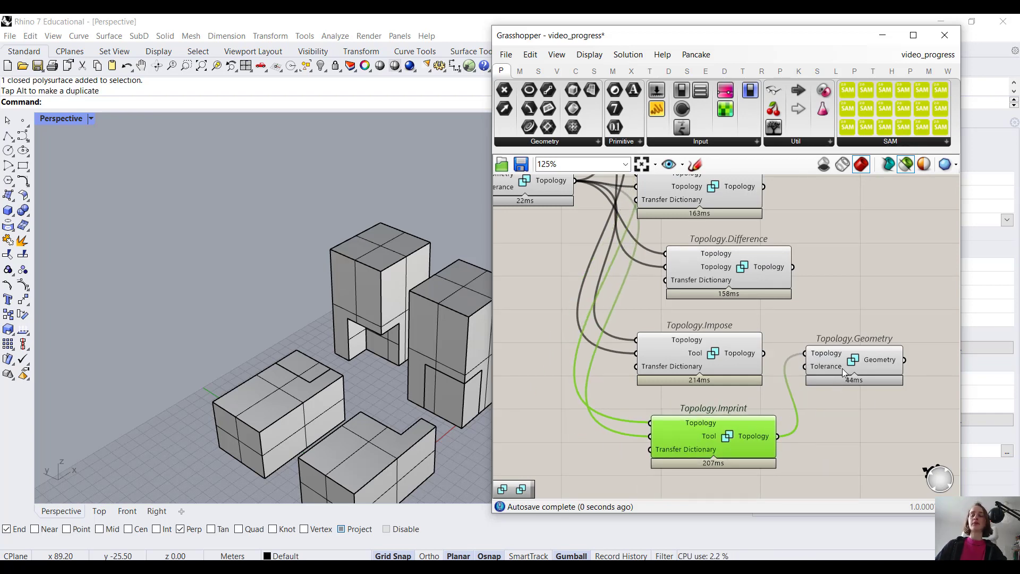
{"action": "left_click_drag", "start_coordinate": [842, 369], "coordinate": [853, 451]}
- Delete the four baked Impose solids in Rhino and bake the Imprint geometry with the default attributes
{"action": "scroll", "coordinate": [356, 415], "scroll_direction": "down", "scroll_amount": 5}
{"action": "left_click_drag", "start_coordinate": [427, 464], "coordinate": [302, 314]}
{"action": "key", "text": "Delete"}
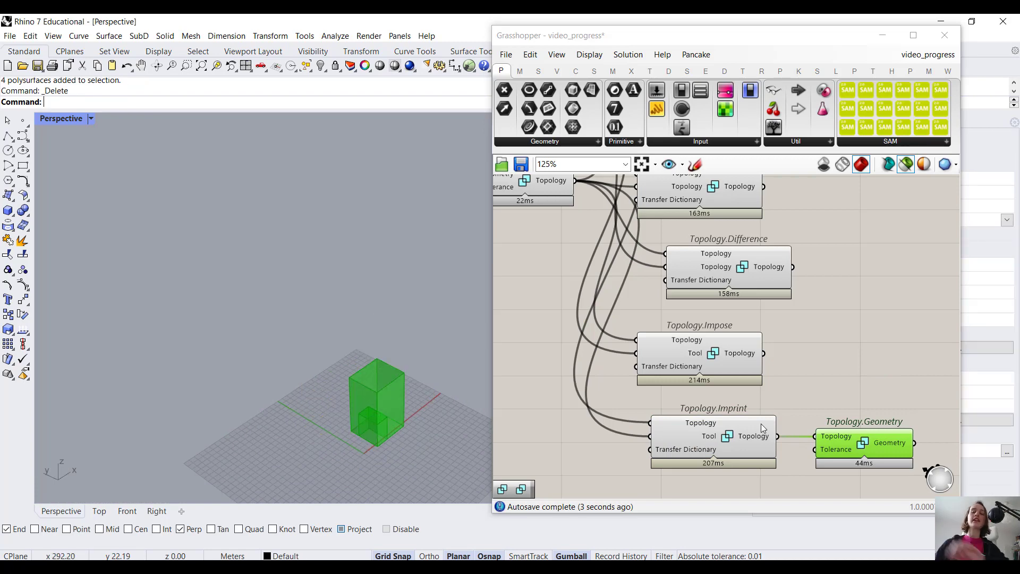
{"action": "right_click", "coordinate": [884, 442]}
{"action": "left_click", "coordinate": [906, 466]}
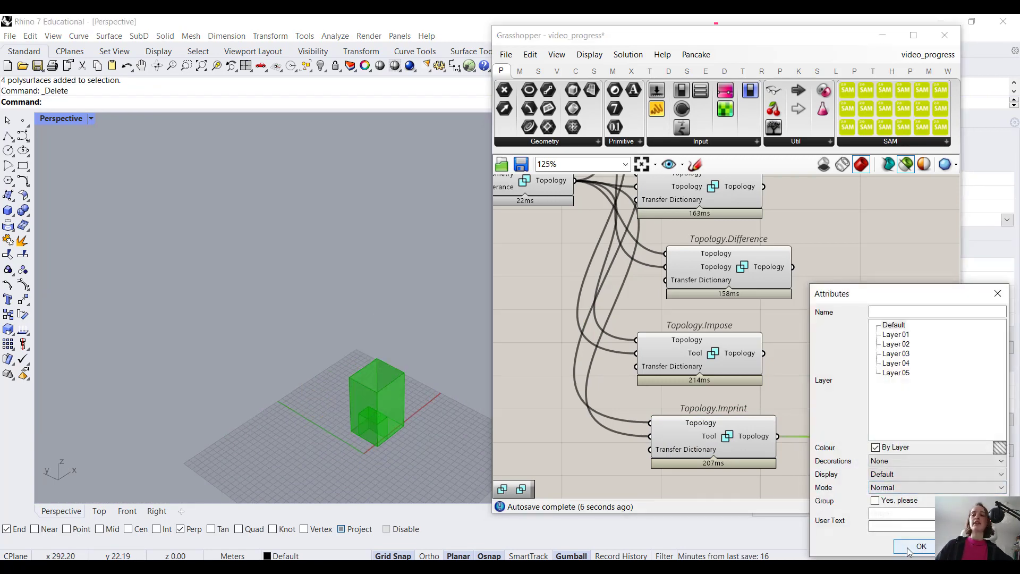
{"action": "left_click", "coordinate": [908, 547]}
{"action": "left_click", "coordinate": [794, 406]}
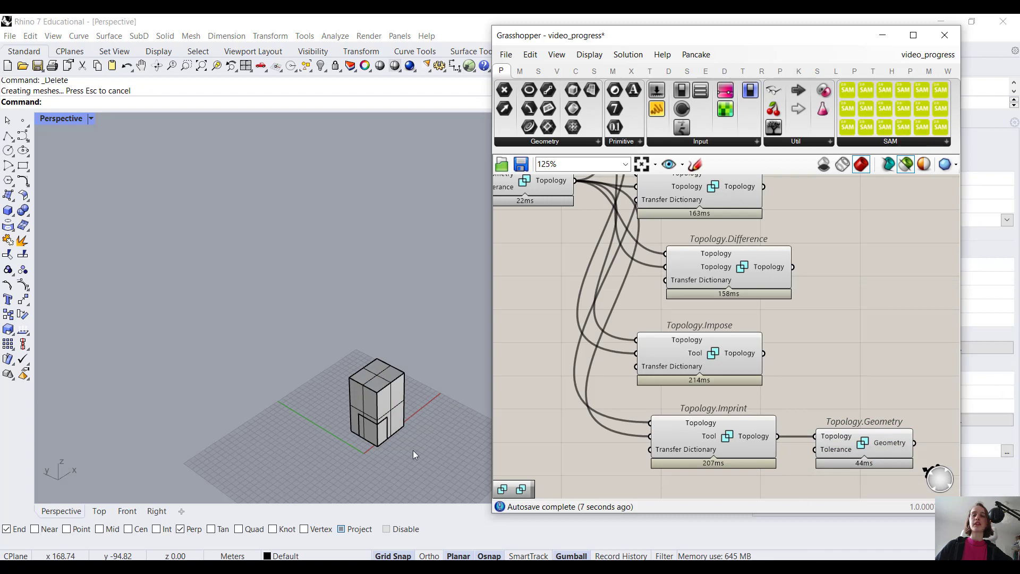
- Separate the baked Imprint solids by moving the notched tall box away from the small intersection block
{"action": "left_click", "coordinate": [403, 400]}
{"action": "left_click", "coordinate": [381, 426]}
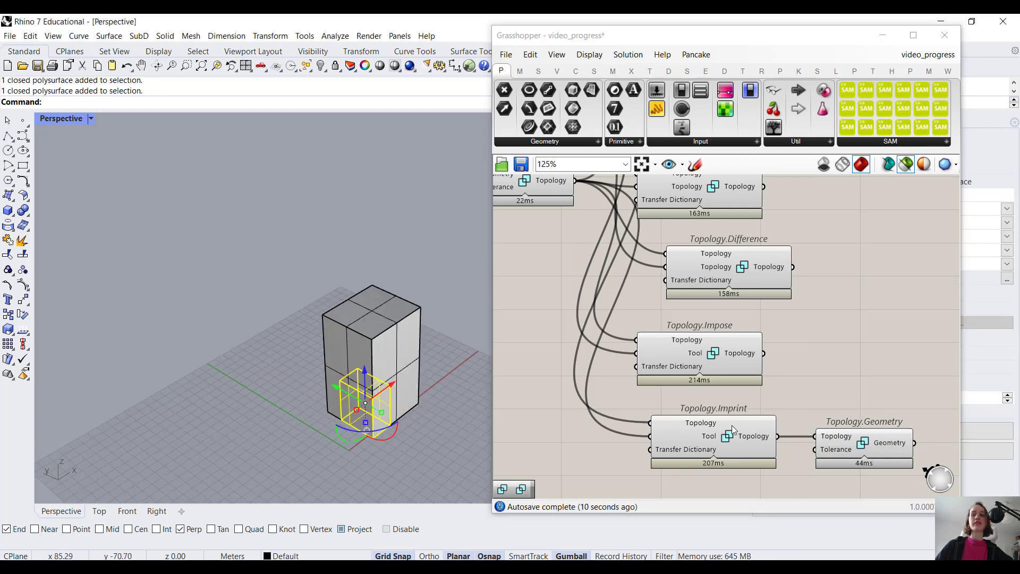
{"action": "mouse_move", "coordinate": [746, 437]}
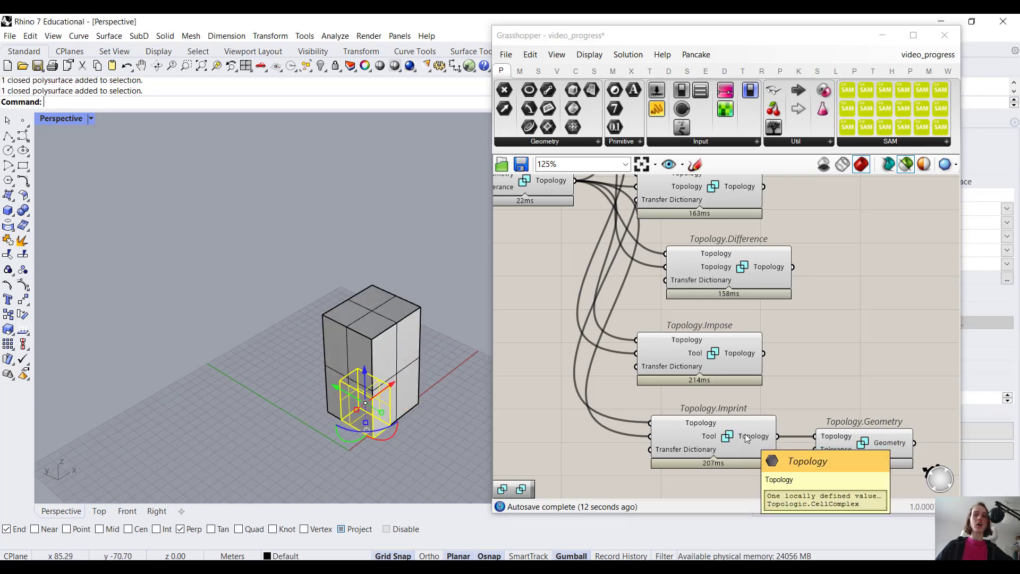
{"action": "left_click", "coordinate": [457, 360]}
{"action": "left_click", "coordinate": [356, 375]}
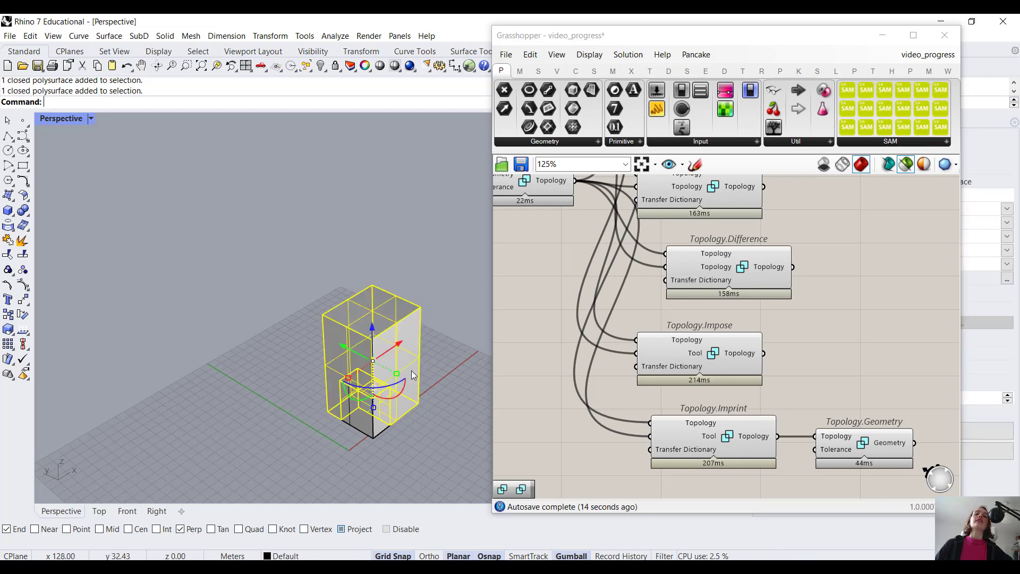
{"action": "left_click_drag", "start_coordinate": [390, 357], "coordinate": [435, 420]}
{"action": "left_click", "coordinate": [435, 418]}
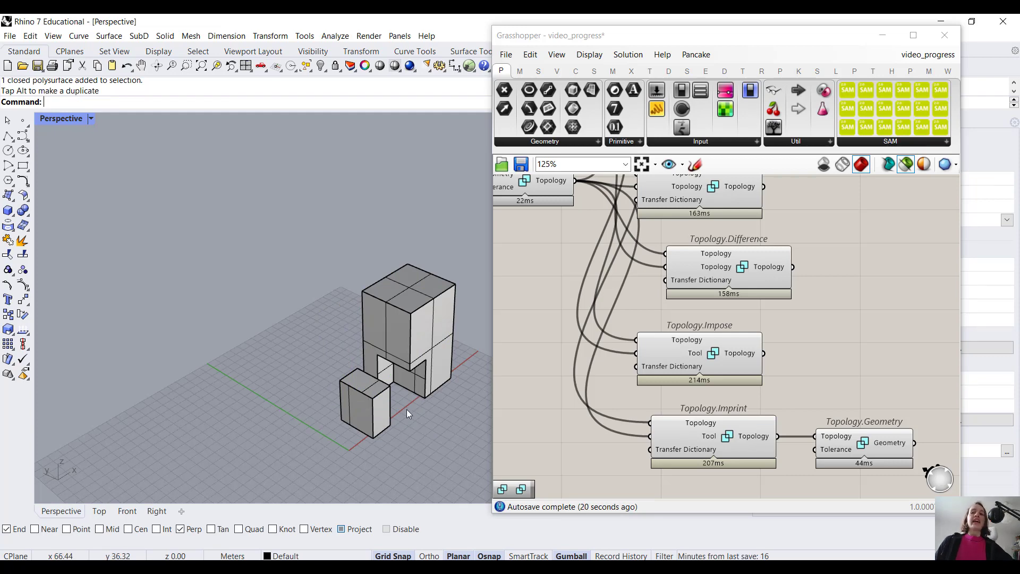
- Preview both source Geometry boxes against the baked Imprint solids and review the Imprint component's Topology and Tool inputs
{"action": "right_click_drag", "start_coordinate": [673, 366], "coordinate": [724, 398]}
{"action": "scroll", "coordinate": [602, 314], "scroll_direction": "down", "scroll_amount": 4}
{"action": "right_click_drag", "start_coordinate": [602, 314], "coordinate": [708, 353]}
{"action": "scroll", "coordinate": [601, 266], "scroll_direction": "up", "scroll_amount": 5}
{"action": "left_click", "coordinate": [691, 302]}
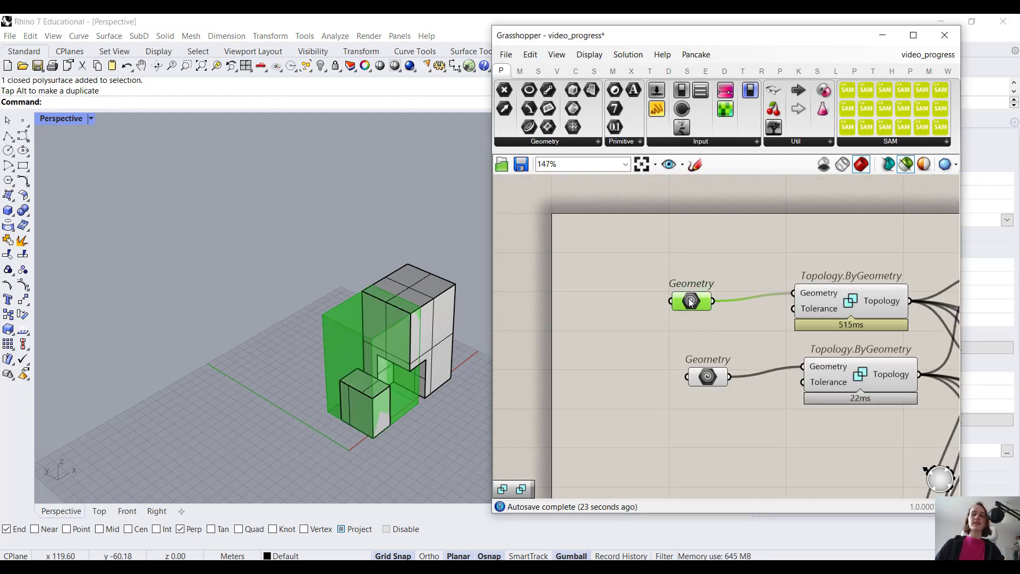
{"action": "left_click", "coordinate": [715, 380], "text": "shift"}
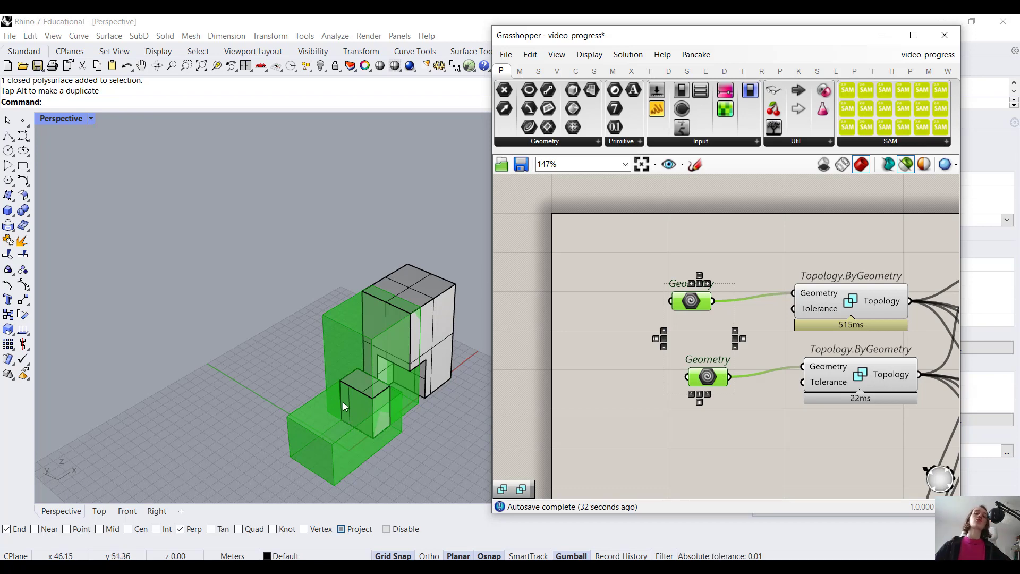
{"action": "scroll", "coordinate": [770, 362], "scroll_direction": "down", "scroll_amount": 6}
{"action": "scroll", "coordinate": [878, 415], "scroll_direction": "up", "scroll_amount": 5}
{"action": "scroll", "coordinate": [849, 313], "scroll_direction": "up", "scroll_amount": 5}
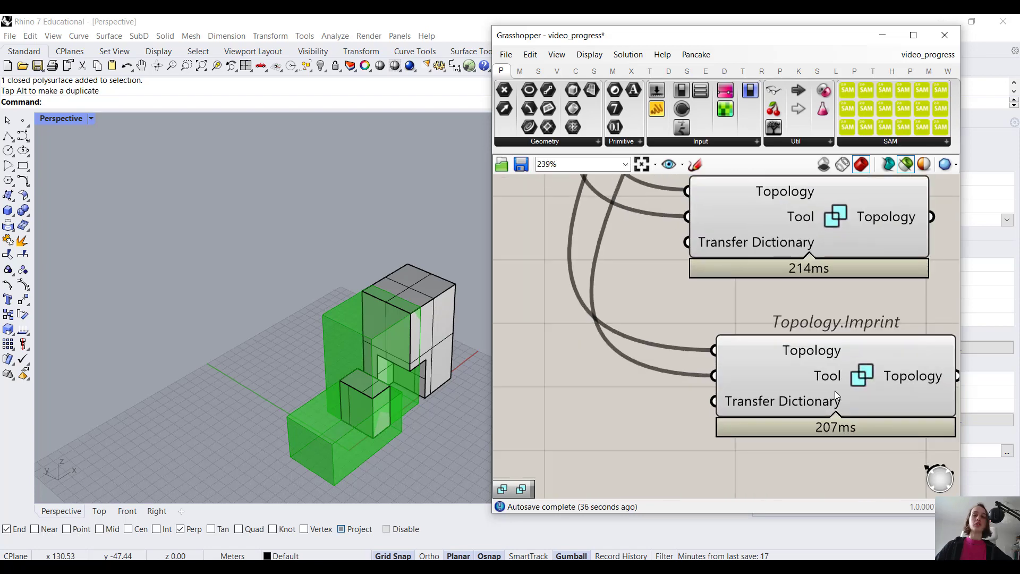
{"action": "mouse_move", "coordinate": [830, 387]}
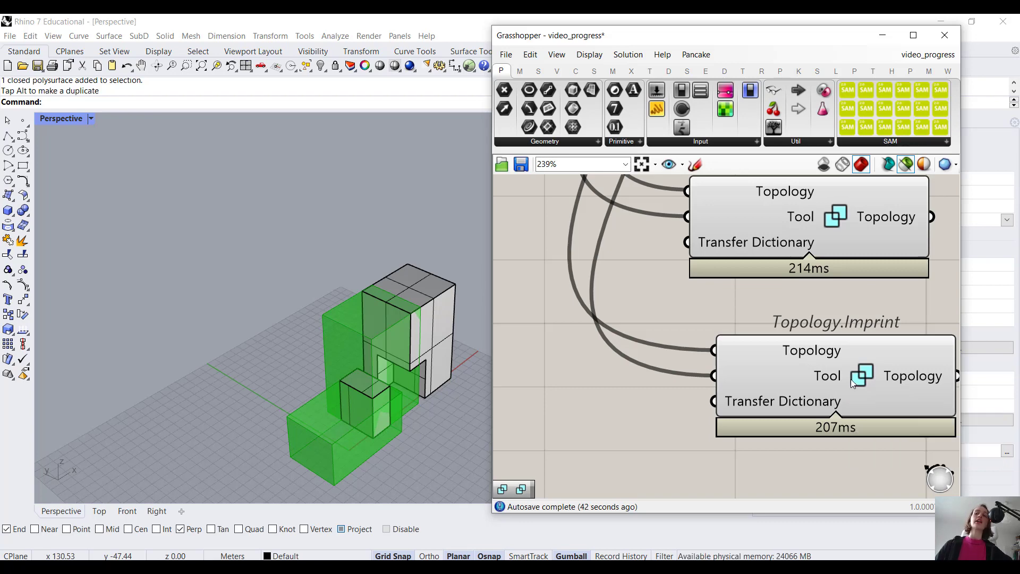
- Swap the Imprint inputs so the low box's topology feeds Topology and the tall box's topology feeds Tool
{"action": "scroll", "coordinate": [850, 379], "scroll_direction": "down", "scroll_amount": 6}
{"action": "left_click", "coordinate": [832, 319]}
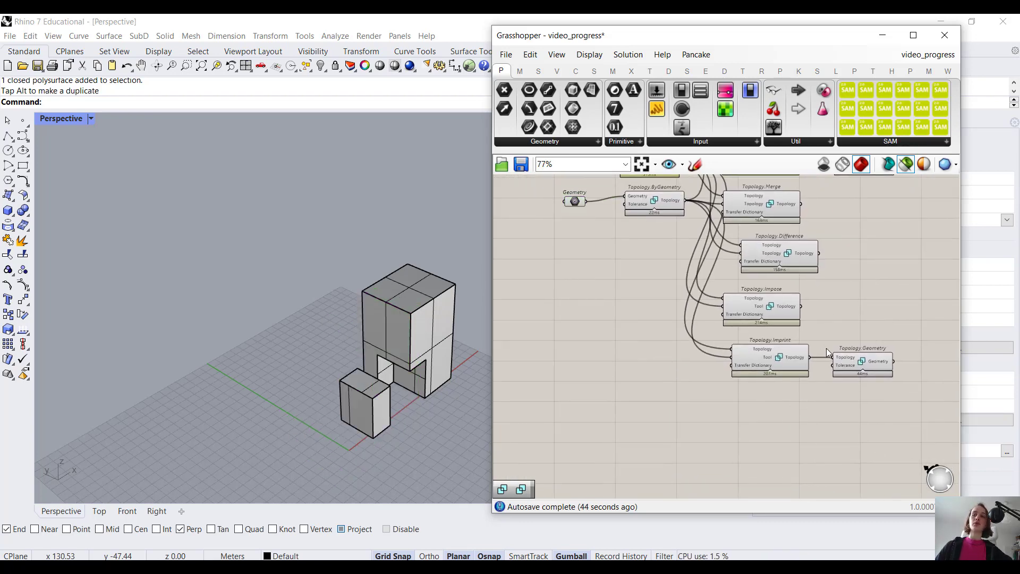
{"action": "scroll", "coordinate": [823, 346], "scroll_direction": "up", "scroll_amount": 3}
{"action": "scroll", "coordinate": [715, 358], "scroll_direction": "down", "scroll_amount": 6}
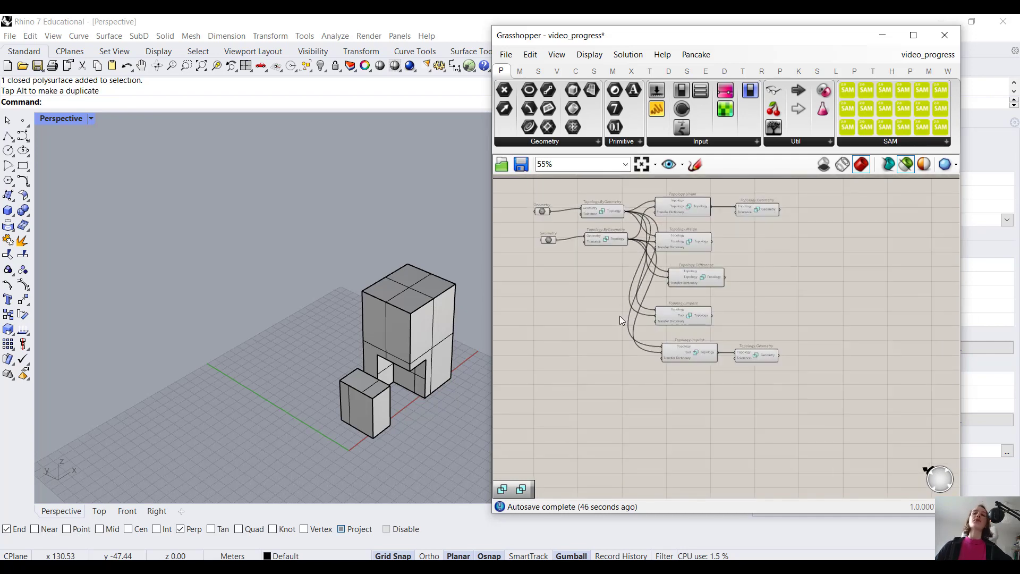
{"action": "right_click_drag", "start_coordinate": [620, 315], "coordinate": [646, 375]}
{"action": "scroll", "coordinate": [645, 373], "scroll_direction": "up", "scroll_amount": 4}
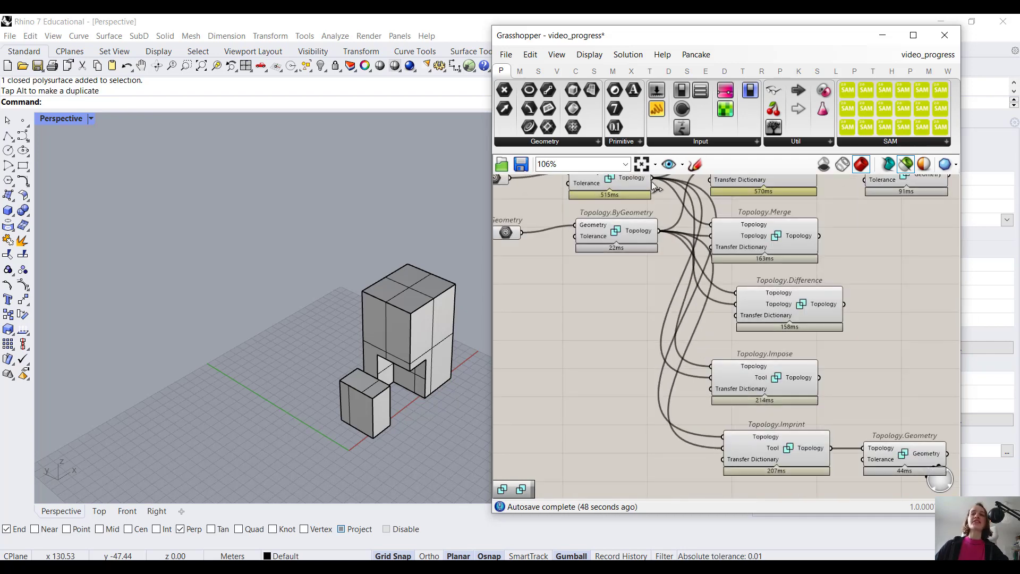
{"action": "left_click_drag", "start_coordinate": [652, 181], "coordinate": [732, 452]}
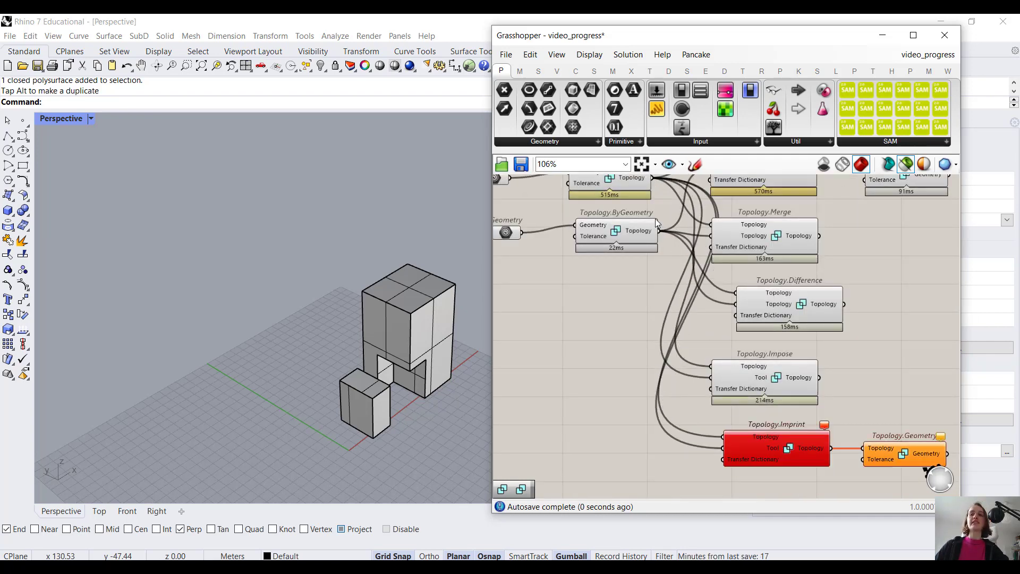
{"action": "left_click_drag", "start_coordinate": [659, 230], "coordinate": [724, 445]}
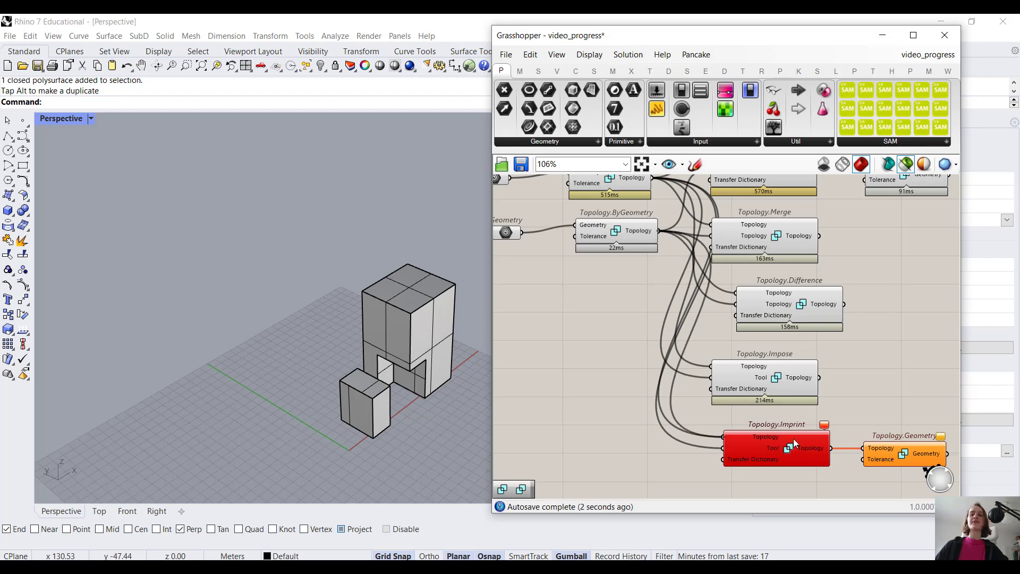
{"action": "right_click_drag", "start_coordinate": [794, 383], "coordinate": [668, 327]}
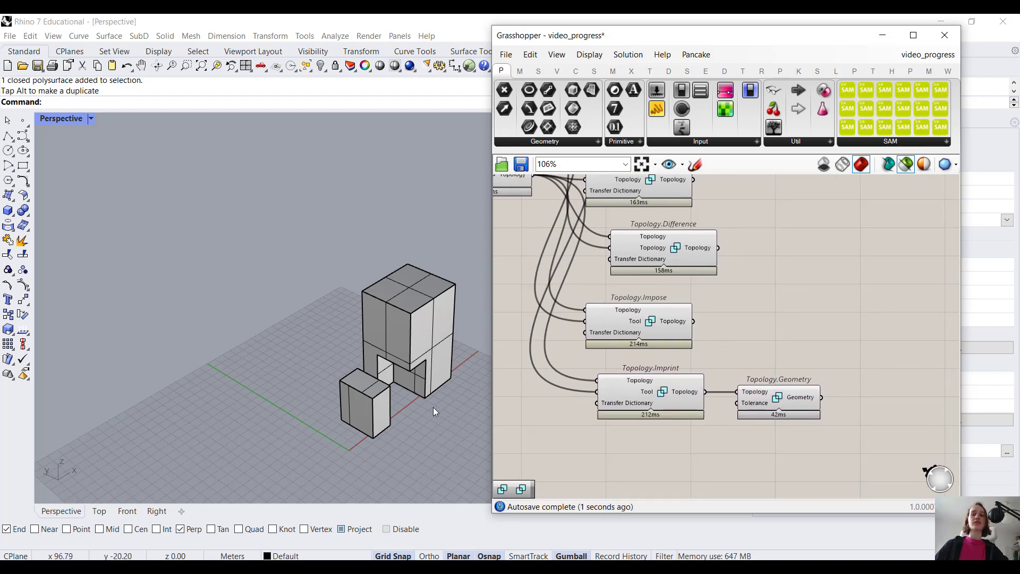
- Move the first Imprint solids aside in Rhino and bake the swapped-input Imprint geometry with the default attributes
{"action": "left_click_drag", "start_coordinate": [433, 406], "coordinate": [288, 303]}
{"action": "left_click", "coordinate": [343, 433]}
{"action": "right_click", "coordinate": [792, 398]}
{"action": "left_click", "coordinate": [837, 418]}
{"action": "left_click", "coordinate": [850, 535]}
- Move the small intersection block out of the newly baked low box and compare the solids of both Imprint results
{"action": "left_click", "coordinate": [370, 385]}
{"action": "left_click_drag", "start_coordinate": [394, 383], "coordinate": [438, 356]}
{"action": "left_click", "coordinate": [426, 459]}
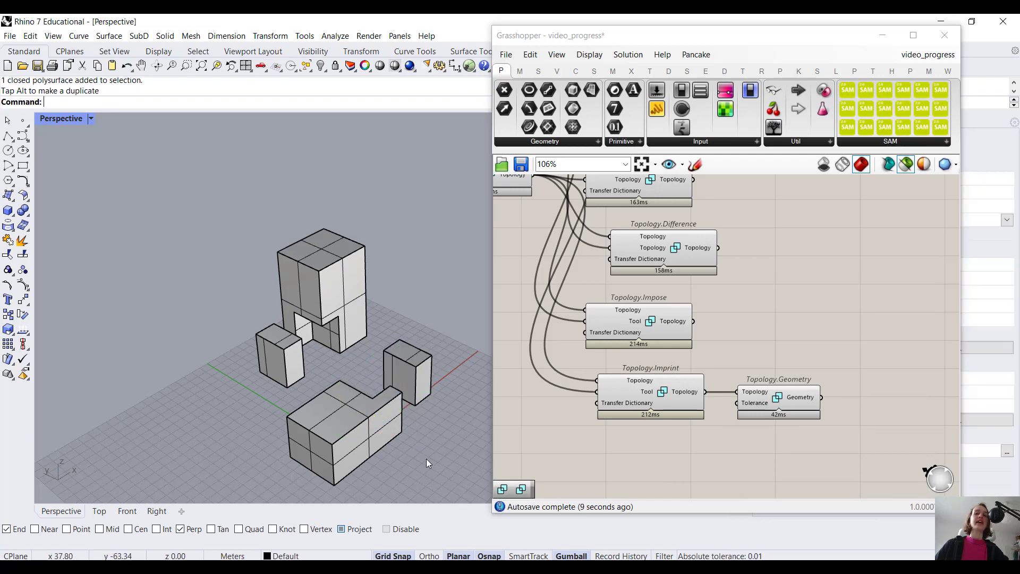
{"action": "right_click_drag", "start_coordinate": [426, 458], "coordinate": [466, 471]}
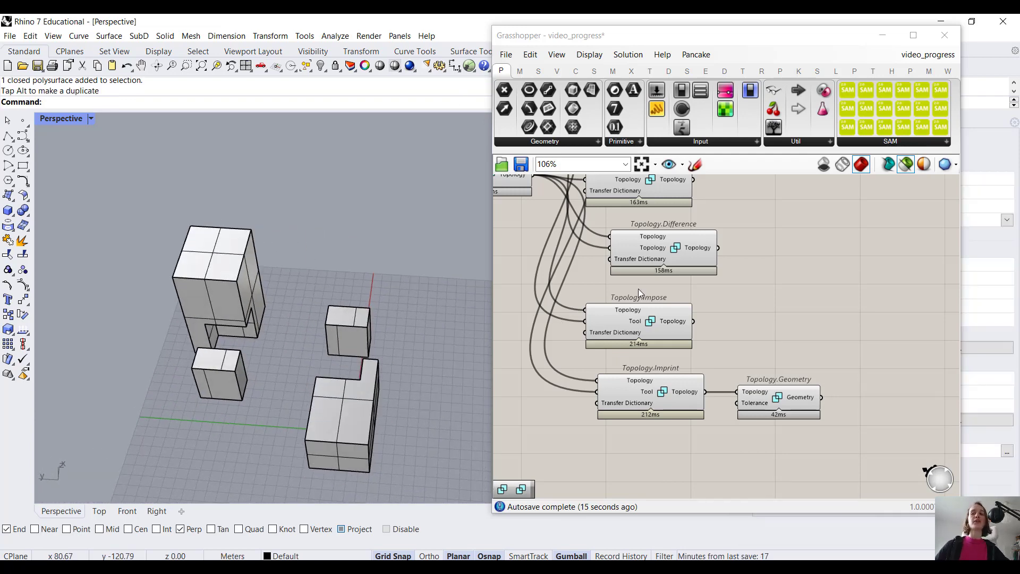
- Add a Topology.Slice component below Topology.Imprint and review its inputs
{"action": "scroll", "coordinate": [712, 299], "scroll_direction": "down", "scroll_amount": 4}
{"action": "left_click", "coordinate": [611, 327]}
{"action": "scroll", "coordinate": [627, 324], "scroll_direction": "up", "scroll_amount": 5}
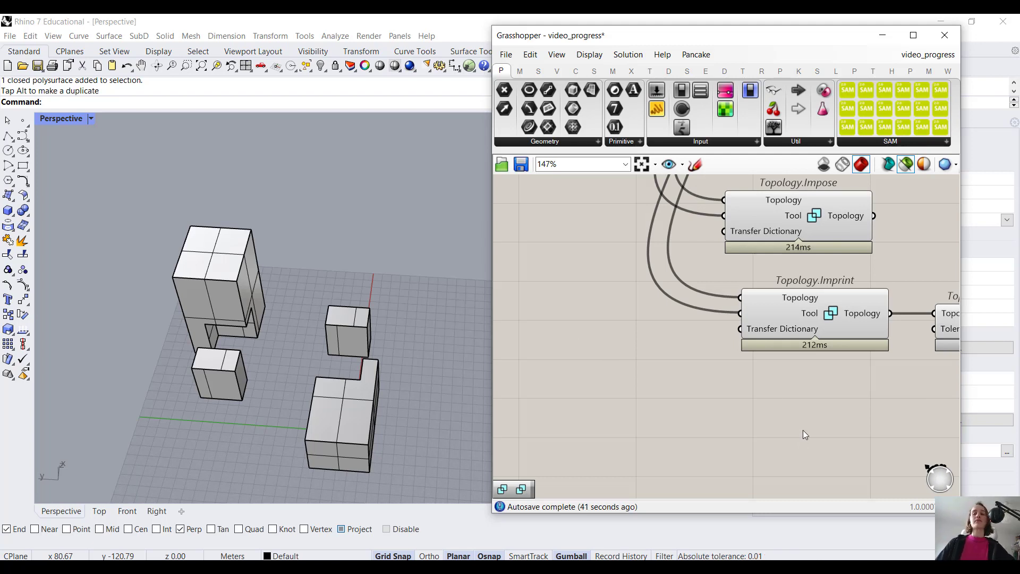
{"action": "right_click_drag", "start_coordinate": [803, 429], "coordinate": [680, 359]}
{"action": "double_click", "coordinate": [679, 358]}
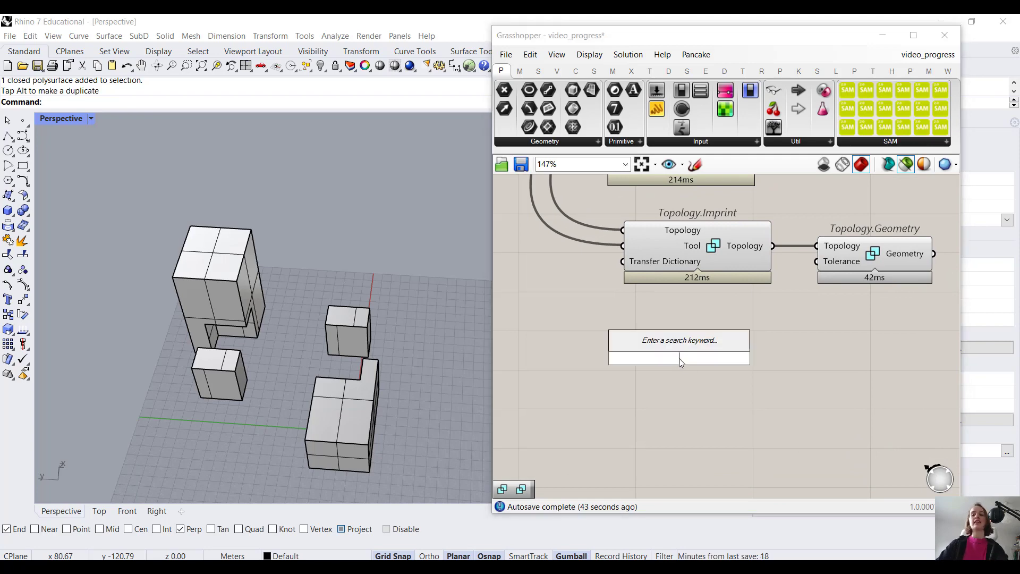
{"action": "type", "text": ".slice"}
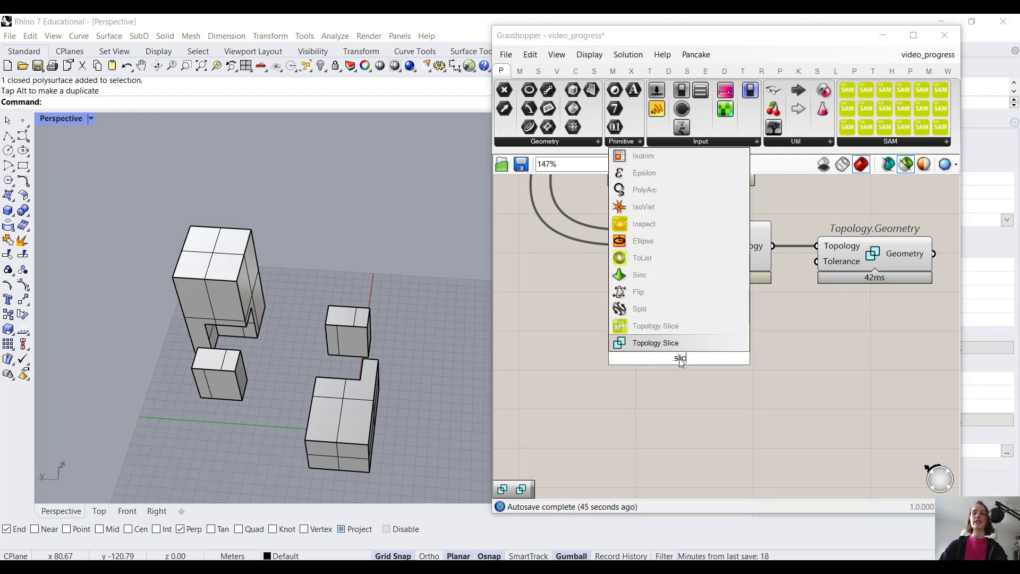
{"action": "left_click", "coordinate": [675, 328]}
{"action": "scroll", "coordinate": [675, 338], "scroll_direction": "up", "scroll_amount": 4}
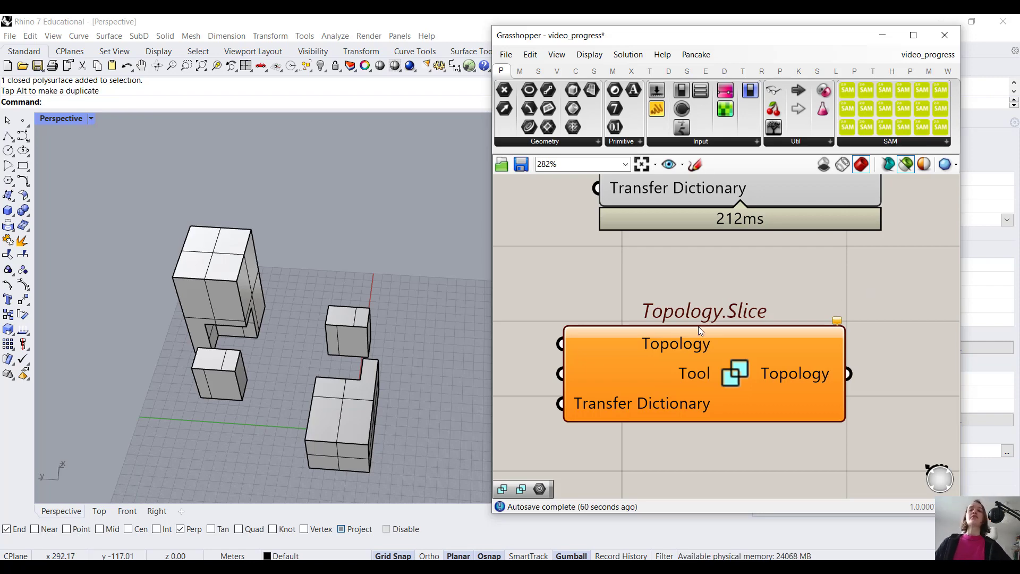
{"action": "scroll", "coordinate": [670, 372], "scroll_direction": "down", "scroll_amount": 4}
{"action": "scroll", "coordinate": [690, 366], "scroll_direction": "up", "scroll_amount": 2}
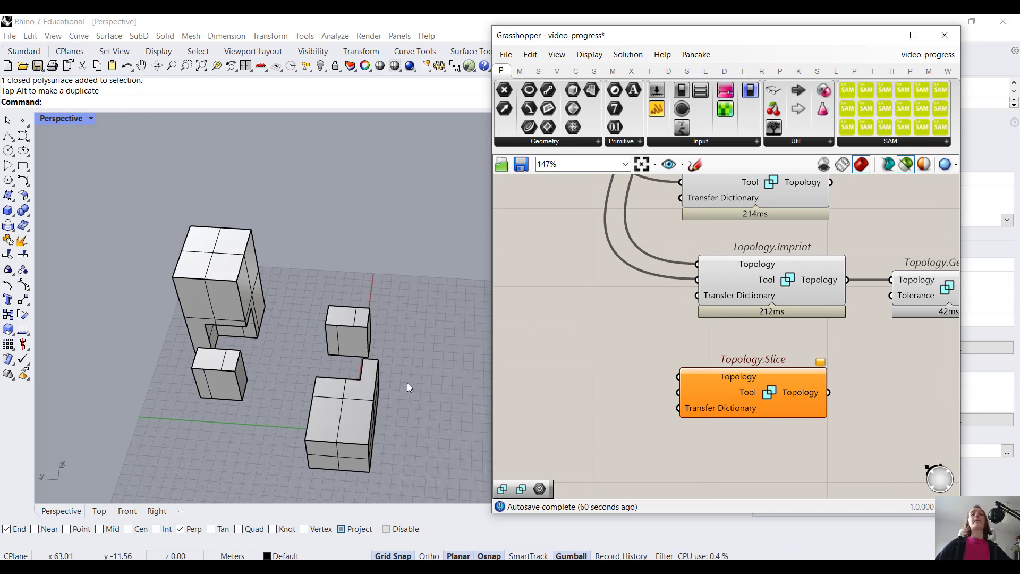
- Delete all baked Imprint solids from Rhino and restore the Grasshopper canvas at the two source Geometry components
{"action": "right_click_drag", "start_coordinate": [579, 396], "coordinate": [706, 386]}
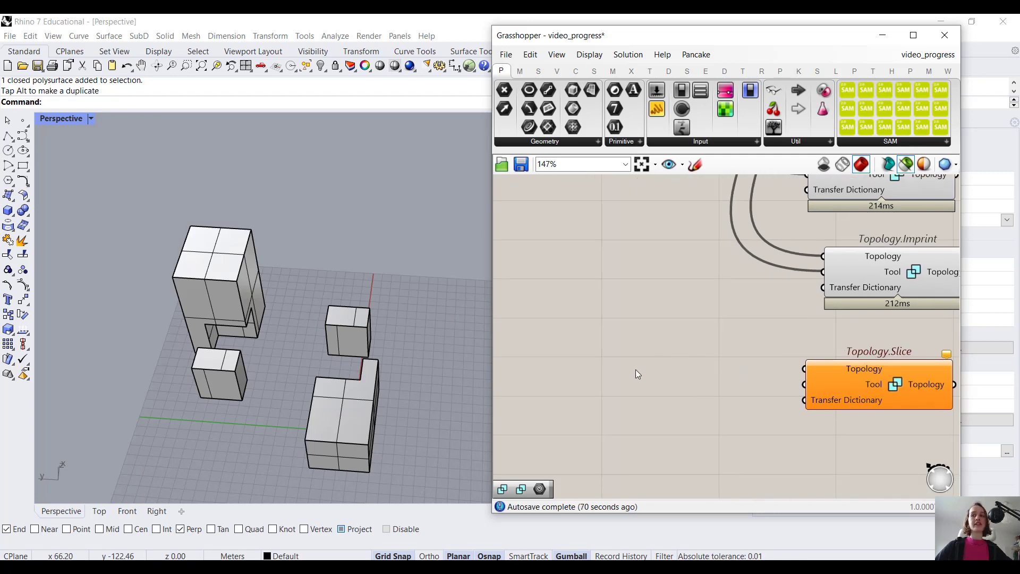
{"action": "scroll", "coordinate": [372, 391], "scroll_direction": "down", "scroll_amount": 5}
{"action": "scroll", "coordinate": [653, 339], "scroll_direction": "down", "scroll_amount": 6}
{"action": "scroll", "coordinate": [363, 368], "scroll_direction": "up", "scroll_amount": 4}
{"action": "scroll", "coordinate": [453, 396], "scroll_direction": "down", "scroll_amount": 3}
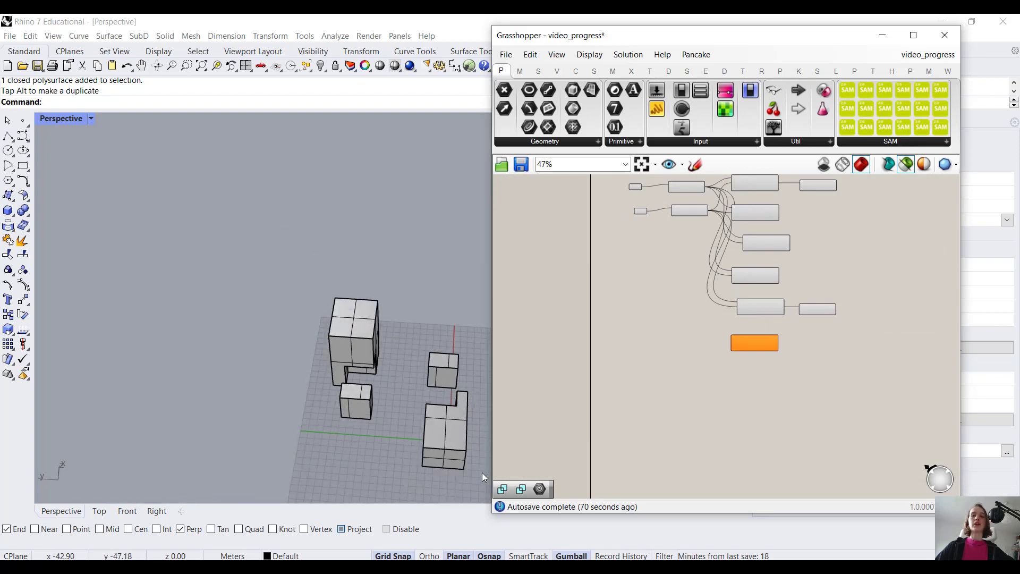
{"action": "left_click_drag", "start_coordinate": [473, 471], "coordinate": [294, 318]}
{"action": "key", "text": "Delete"}
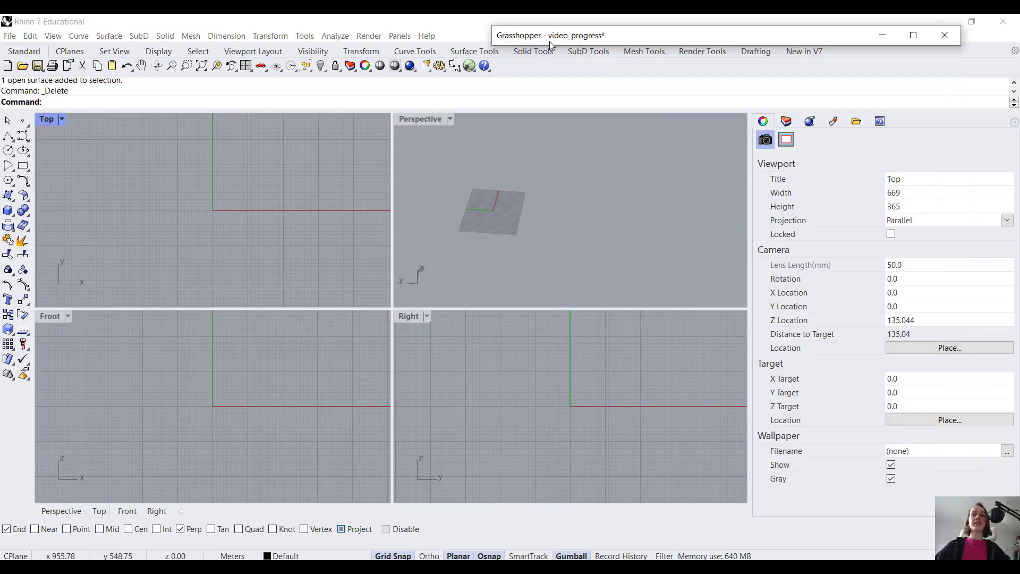
{"action": "double_click", "coordinate": [594, 35]}
{"action": "scroll", "coordinate": [649, 292], "scroll_direction": "up", "scroll_amount": 3}
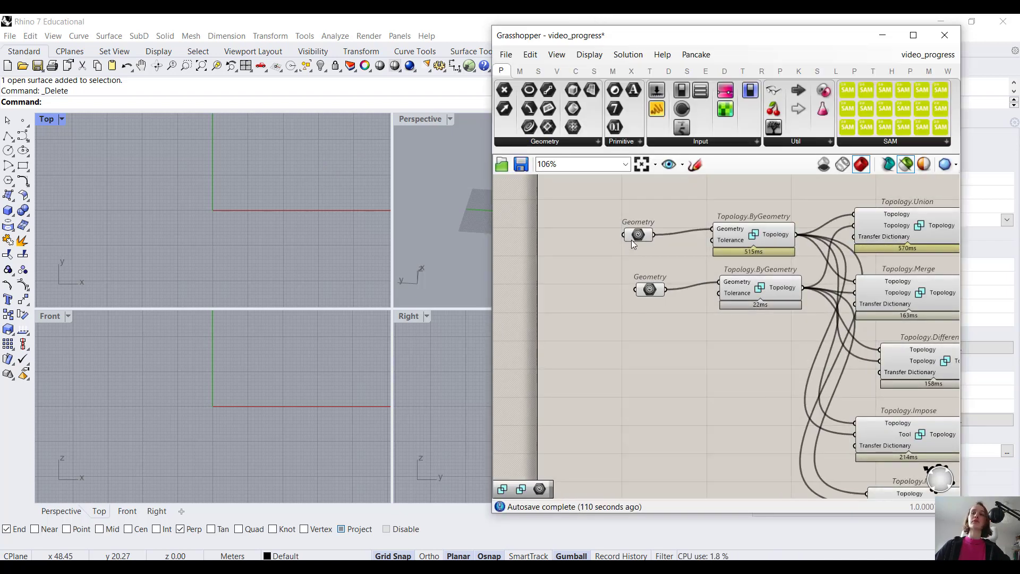
- Preview the first source box and draw a four-corner surface in Rhino's Top view that extends beyond the box on all sides
{"action": "left_click", "coordinate": [635, 236]}
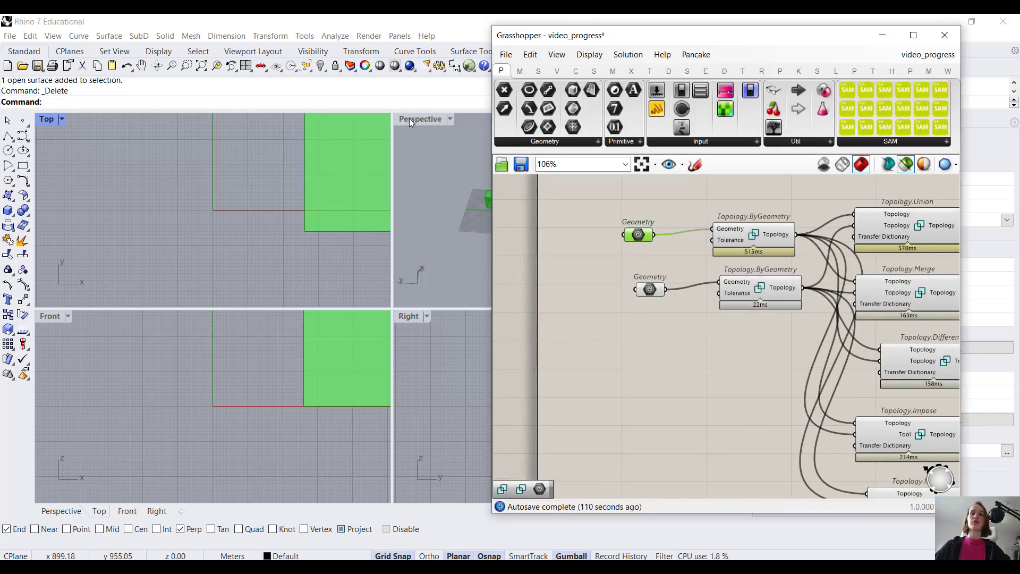
{"action": "scroll", "coordinate": [155, 227], "scroll_direction": "down", "scroll_amount": 5}
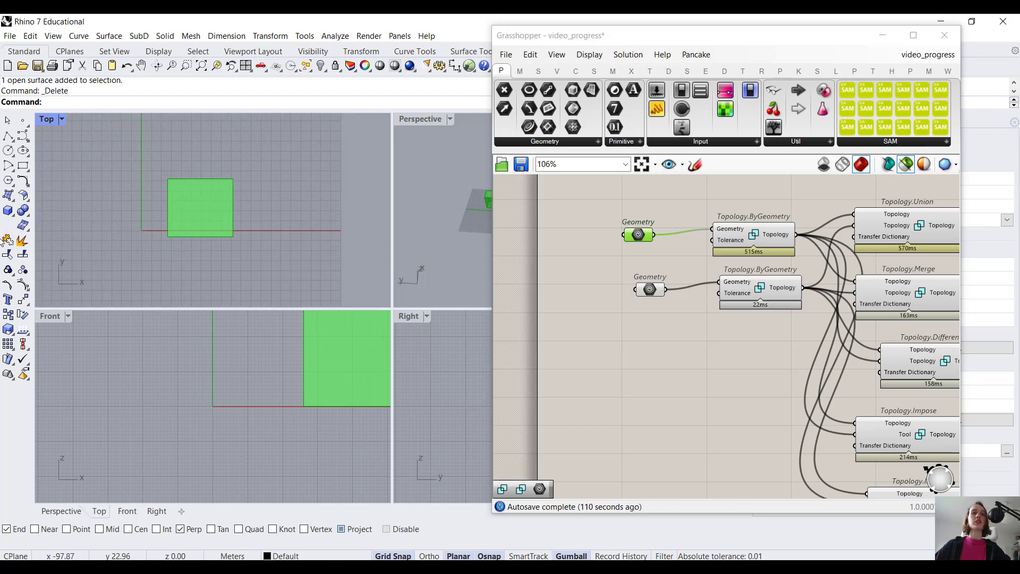
{"action": "left_click", "coordinate": [21, 209]}
{"action": "left_click", "coordinate": [145, 149]}
{"action": "left_click", "coordinate": [275, 169]}
{"action": "left_click", "coordinate": [267, 285]}
{"action": "left_click", "coordinate": [143, 264]}
- Raise the surface in the Front view so it cuts through the box at about mid-height
{"action": "left_click", "coordinate": [274, 405]}
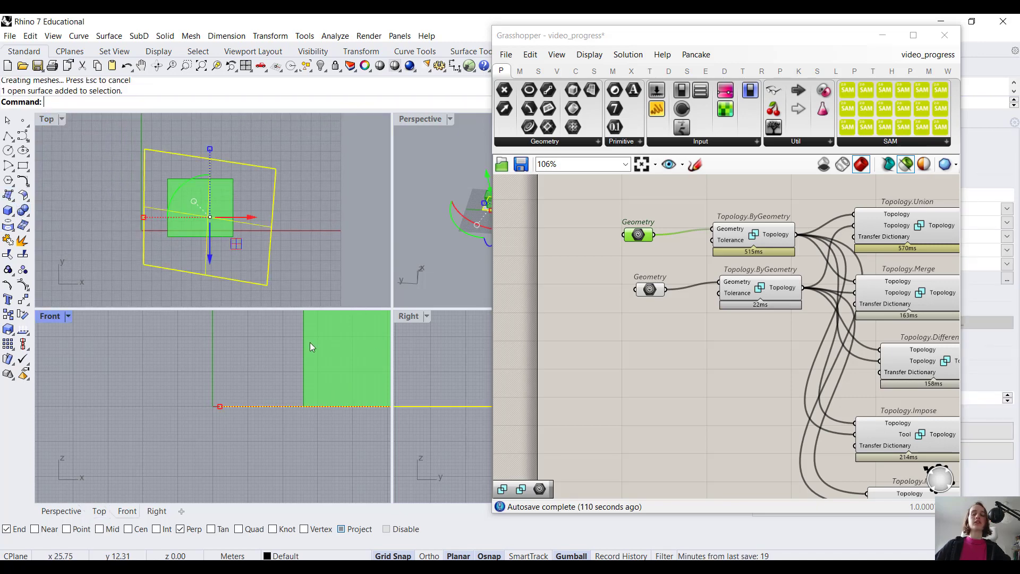
{"action": "scroll", "coordinate": [310, 334], "scroll_direction": "down", "scroll_amount": 5}
{"action": "right_click_drag", "start_coordinate": [255, 366], "coordinate": [240, 400]}
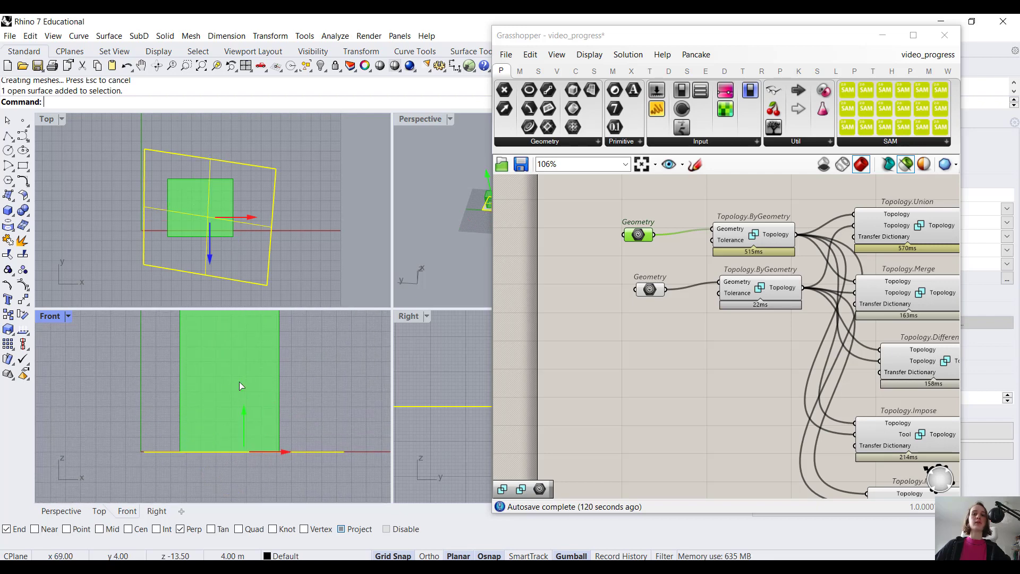
{"action": "left_click", "coordinate": [275, 340]}
{"action": "right_click_drag", "start_coordinate": [332, 346], "coordinate": [328, 388]}
- Move the first box's Geometry parameter and its Topology.ByGeometry component down the Grasshopper canvas beside Topology.Slice
{"action": "scroll", "coordinate": [753, 291], "scroll_direction": "down", "scroll_amount": 2}
{"action": "right_click_drag", "start_coordinate": [761, 301], "coordinate": [669, 241]}
{"action": "right_click_drag", "start_coordinate": [700, 271], "coordinate": [722, 316]}
{"action": "left_click_drag", "start_coordinate": [720, 244], "coordinate": [589, 202]}
{"action": "left_click_drag", "start_coordinate": [682, 233], "coordinate": [679, 470]}
{"action": "right_click_drag", "start_coordinate": [676, 414], "coordinate": [665, 301]}
{"action": "left_click", "coordinate": [721, 450]}
- Add a Geometry parameter below the moved box parameter and set the Rhino surface as its one geometry
{"action": "left_click", "coordinate": [913, 35]}
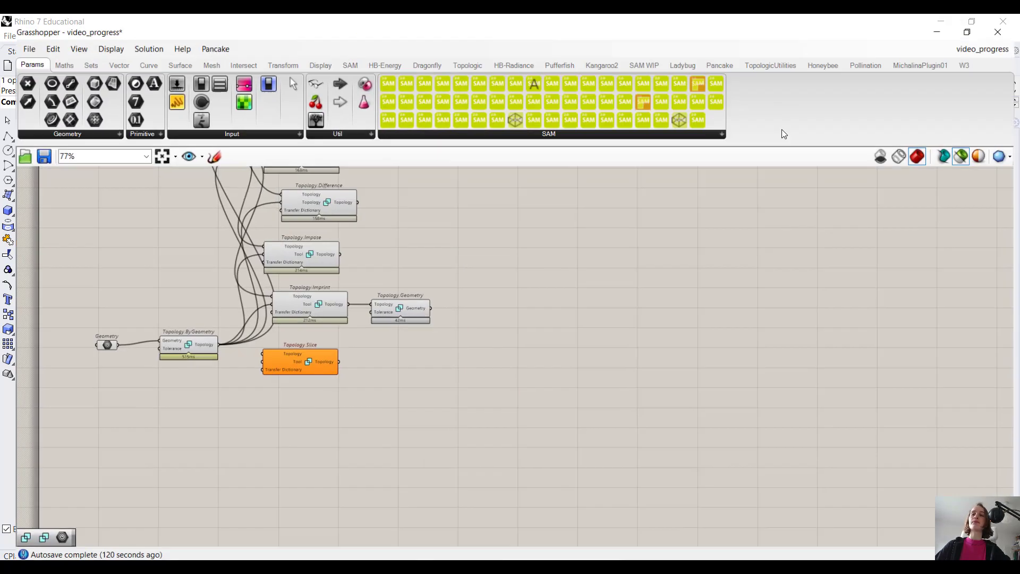
{"action": "right_click_drag", "start_coordinate": [276, 409], "coordinate": [466, 383]}
{"action": "scroll", "coordinate": [467, 381], "scroll_direction": "down", "scroll_amount": 1}
{"action": "scroll", "coordinate": [272, 370], "scroll_direction": "up", "scroll_amount": 5}
{"action": "double_click", "coordinate": [406, 370]}
{"action": "type", "text": "geo"}
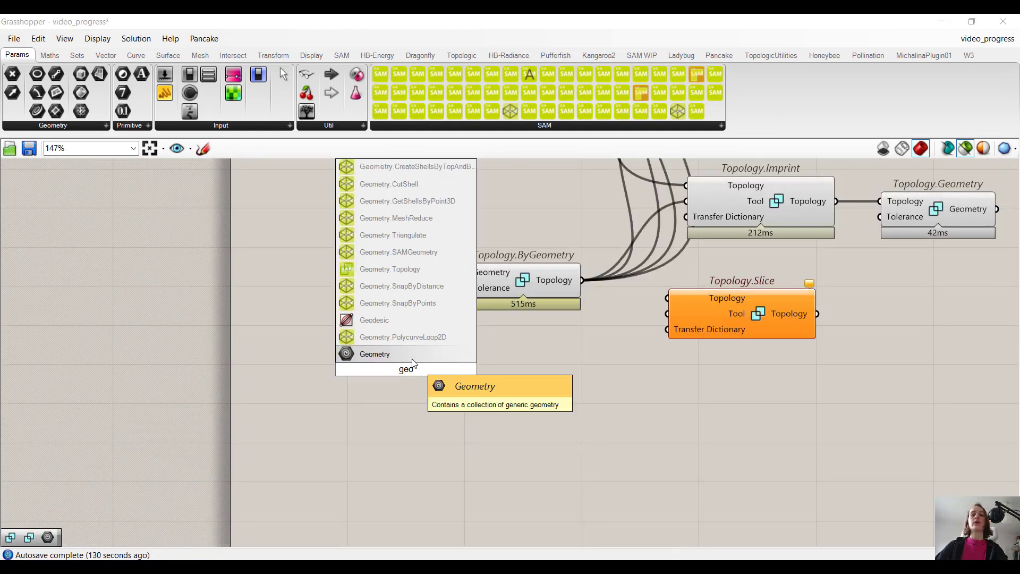
{"action": "key", "text": "Return"}
{"action": "right_click", "coordinate": [424, 373]}
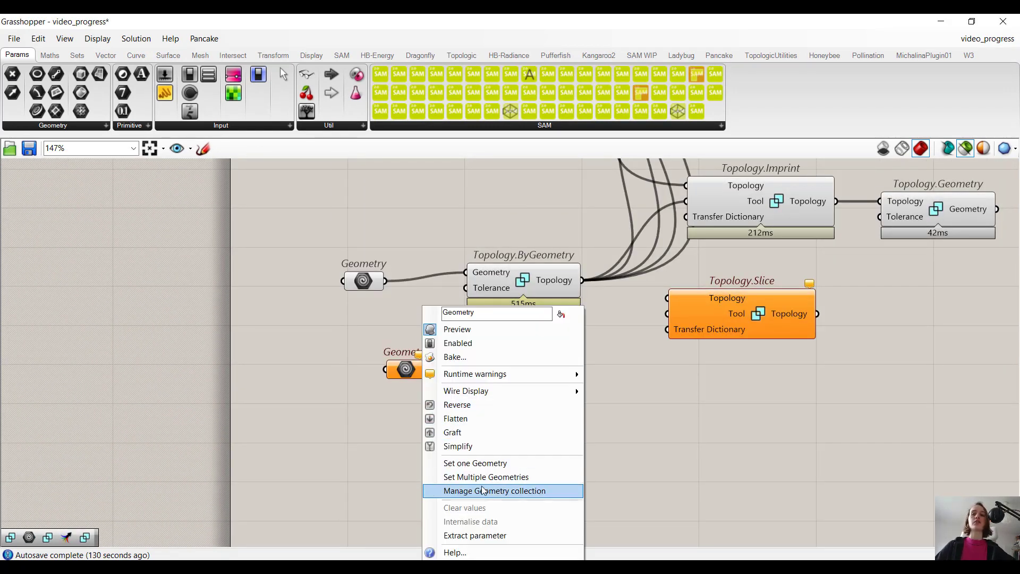
{"action": "left_click", "coordinate": [451, 463]}
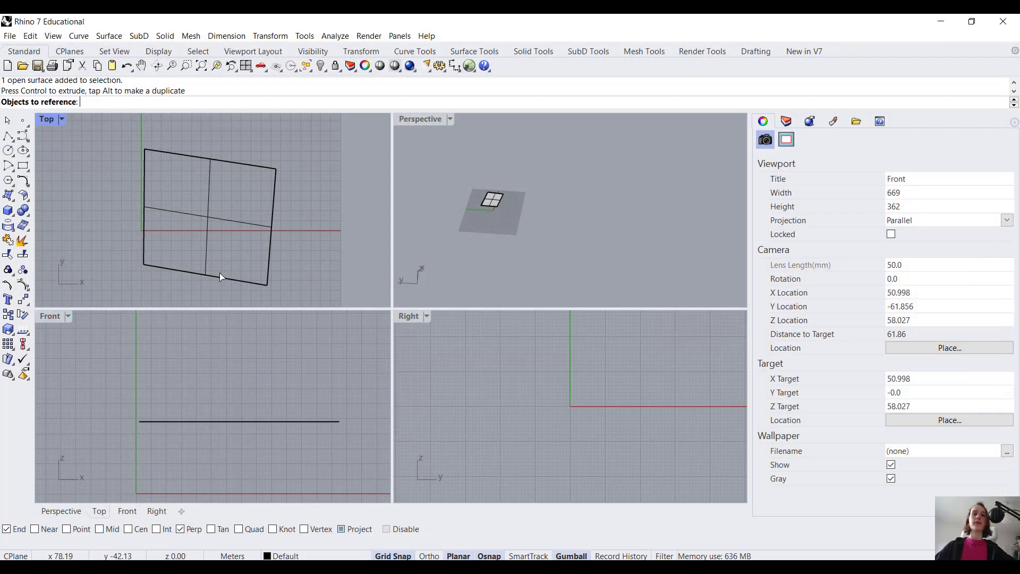
{"action": "left_click", "coordinate": [207, 257]}
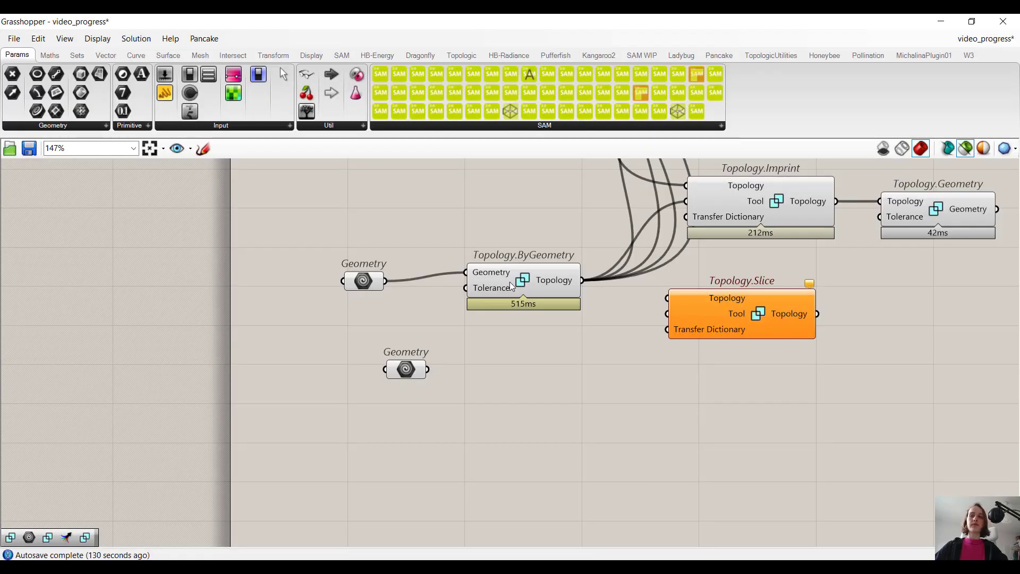
- Convert the surface with a duplicated Topology.ByGeometry, and wire it to Topology.Slice's Tool input and the box topology to its Topology input
{"action": "left_click_drag", "start_coordinate": [510, 286], "coordinate": [526, 397], "text": "alt"}
{"action": "left_click_drag", "start_coordinate": [435, 369], "coordinate": [484, 384]}
{"action": "left_click_drag", "start_coordinate": [596, 391], "coordinate": [657, 323]}
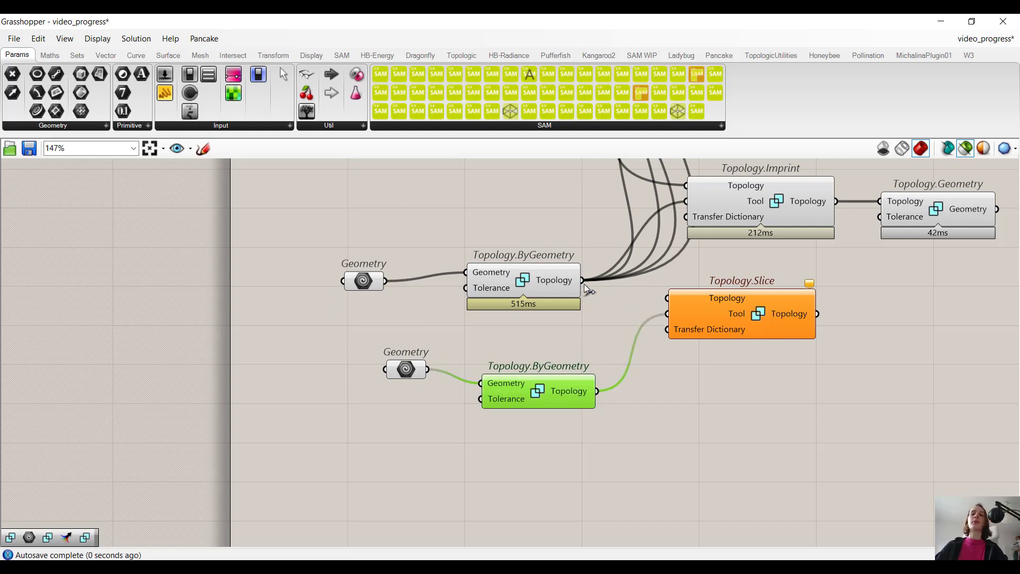
{"action": "left_click_drag", "start_coordinate": [583, 280], "coordinate": [668, 298]}
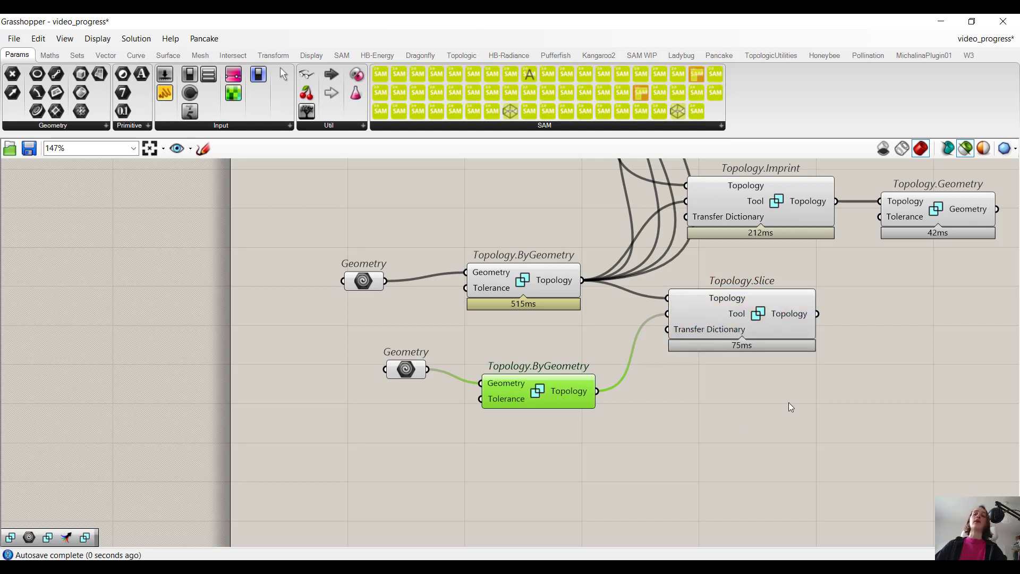
- Move the Topology.Geometry component from Topology.Imprint beside Topology.Slice and feed it the Slice output
{"action": "mouse_move", "coordinate": [878, 343]}
{"action": "right_mouse_down"}
{"action": "mouse_move", "coordinate": [770, 401]}
{"action": "mouse_move", "coordinate": [724, 371]}
{"action": "right_mouse_up"}
{"action": "left_click", "coordinate": [740, 262]}
{"action": "left_click_drag", "start_coordinate": [742, 287], "coordinate": [754, 394]}
{"action": "mouse_move", "coordinate": [637, 365]}
{"action": "left_mouse_down"}
{"action": "mouse_move", "coordinate": [711, 375]}
{"action": "mouse_move", "coordinate": [713, 362]}
{"action": "mouse_move", "coordinate": [765, 387]}
{"action": "left_mouse_up"}
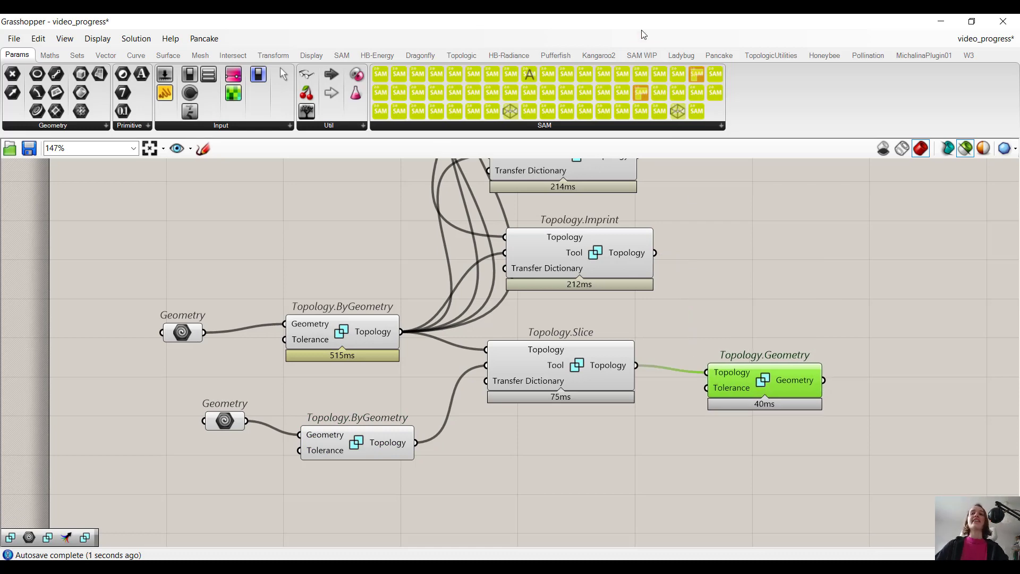
- Internalise the surface data in its Geometry parameter and delete the original surface from Rhino
{"action": "double_click", "coordinate": [658, 28]}
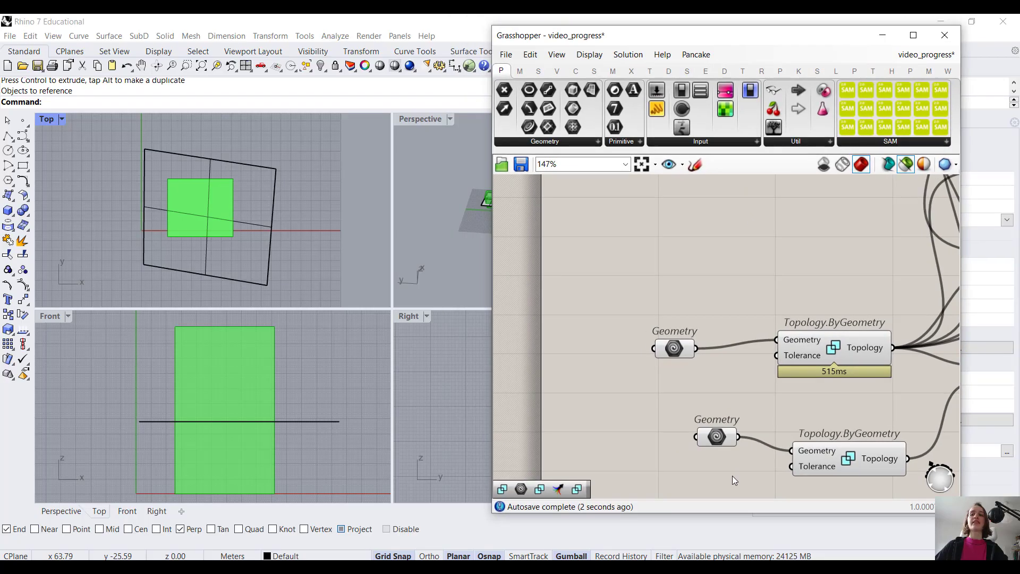
{"action": "right_click", "coordinate": [735, 429]}
{"action": "left_click", "coordinate": [802, 521]}
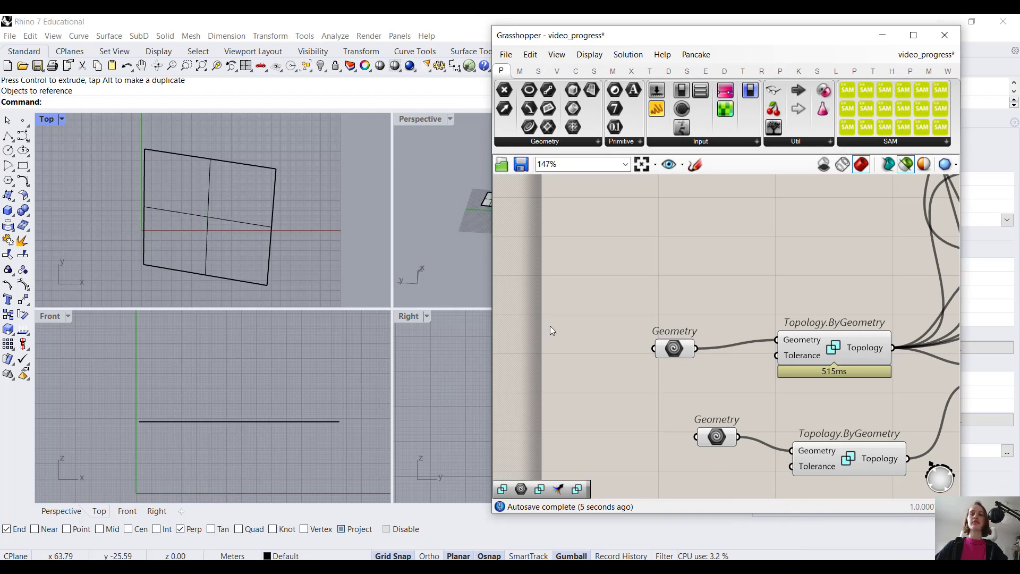
{"action": "left_click", "coordinate": [249, 221]}
{"action": "key", "text": "Delete"}
- Bake the geometry of the Slice result into Rhino with the default attributes
{"action": "scroll", "coordinate": [754, 362], "scroll_direction": "down", "scroll_amount": 4}
{"action": "right_click_drag", "start_coordinate": [782, 324], "coordinate": [572, 335]}
{"action": "scroll", "coordinate": [683, 335], "scroll_direction": "up", "scroll_amount": 4}
{"action": "left_click", "coordinate": [707, 337]}
{"action": "right_click", "coordinate": [706, 335]}
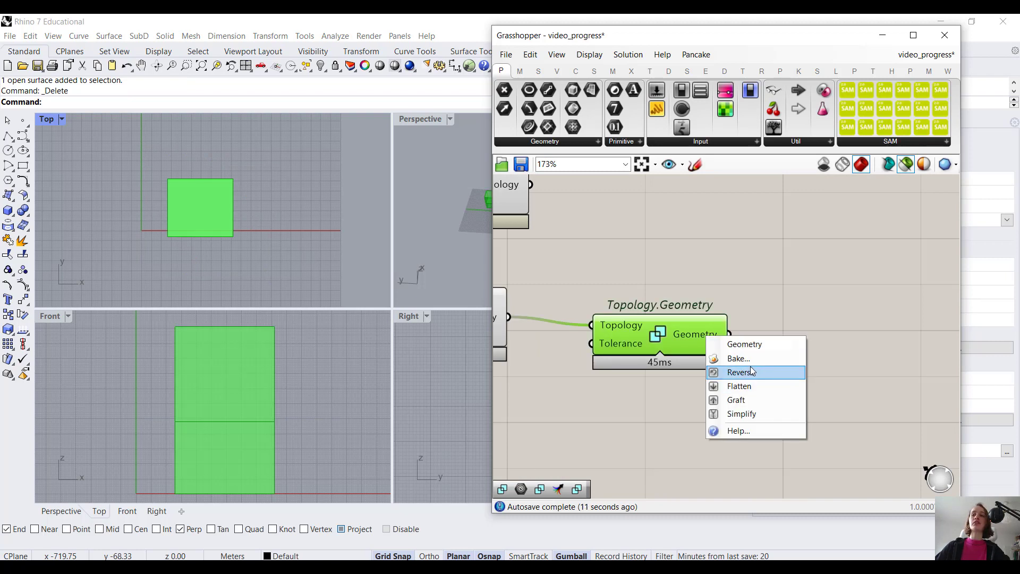
{"action": "left_click", "coordinate": [743, 359]}
{"action": "left_click", "coordinate": [757, 487]}
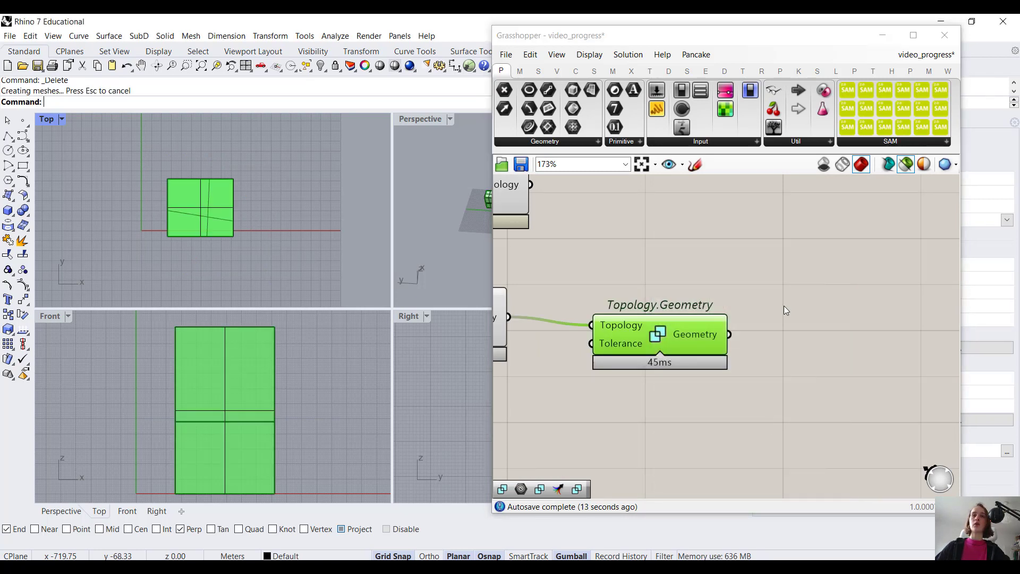
{"action": "left_click", "coordinate": [783, 305]}
- Maximize Rhino's Perspective viewport, zoom to the baked Slice solids and examine them from the side
{"action": "double_click", "coordinate": [759, 40]}
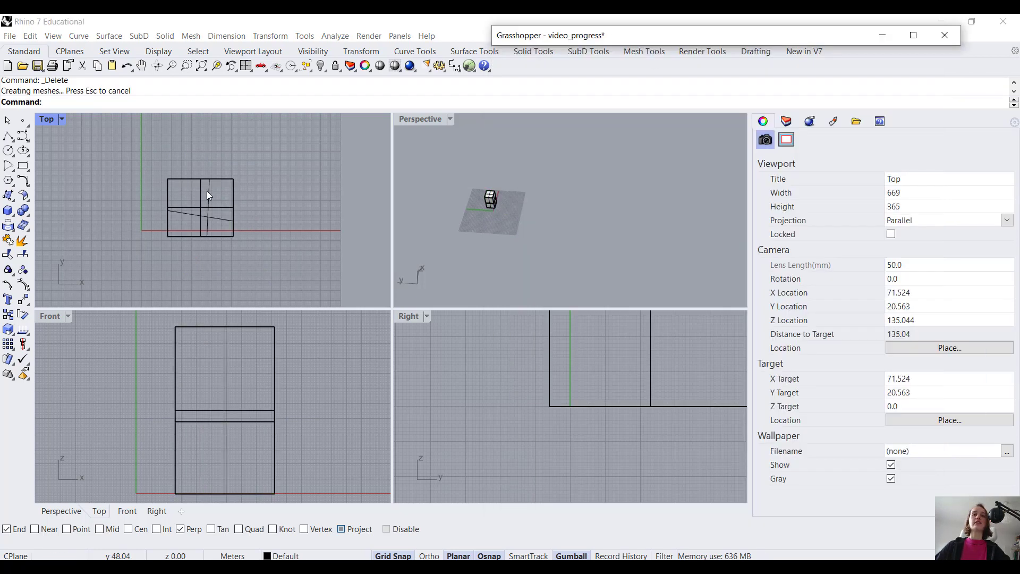
{"action": "double_click", "coordinate": [413, 118]}
{"action": "scroll", "coordinate": [186, 279], "scroll_direction": "up", "scroll_amount": 20}
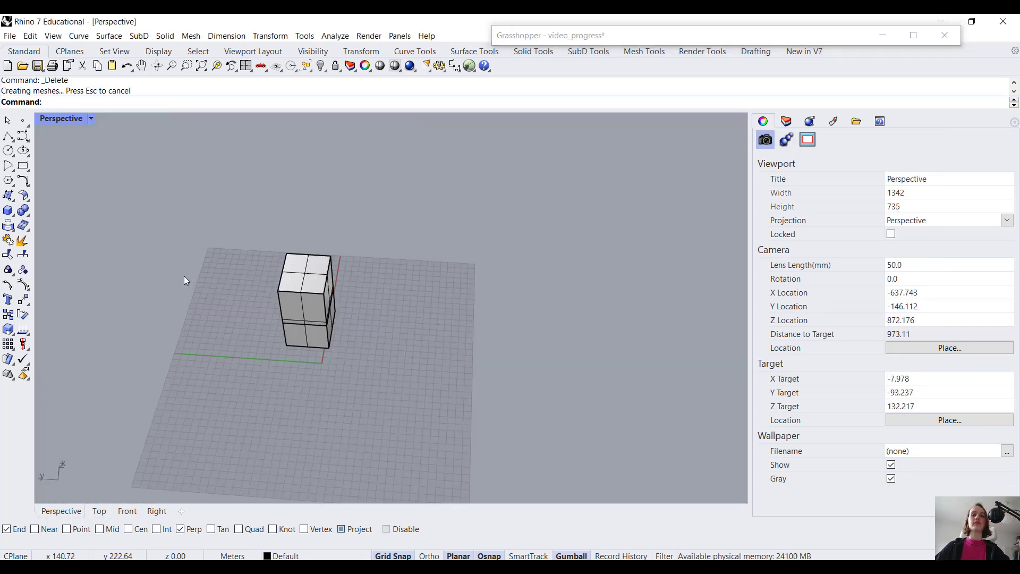
{"action": "mouse_move", "coordinate": [468, 382]}
{"action": "right_mouse_down"}
{"action": "mouse_move", "coordinate": [405, 341]}
{"action": "mouse_move", "coordinate": [466, 374]}
{"action": "right_mouse_up"}
{"action": "scroll", "coordinate": [466, 374], "scroll_direction": "down", "scroll_amount": 5}
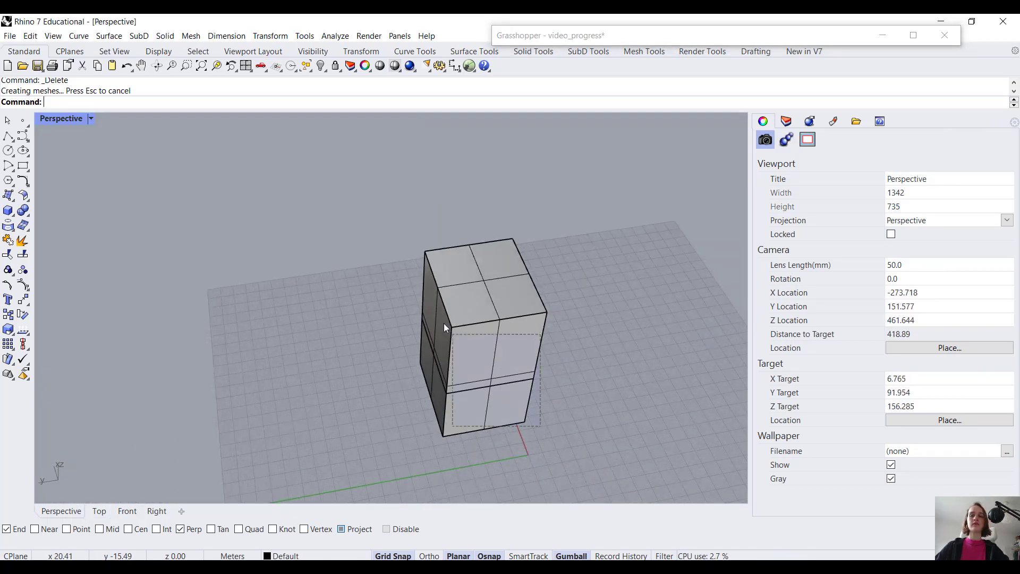
{"action": "key", "text": "ctrl+a"}
{"action": "type", "text": "ZS"}
{"action": "key", "text": "Return"}
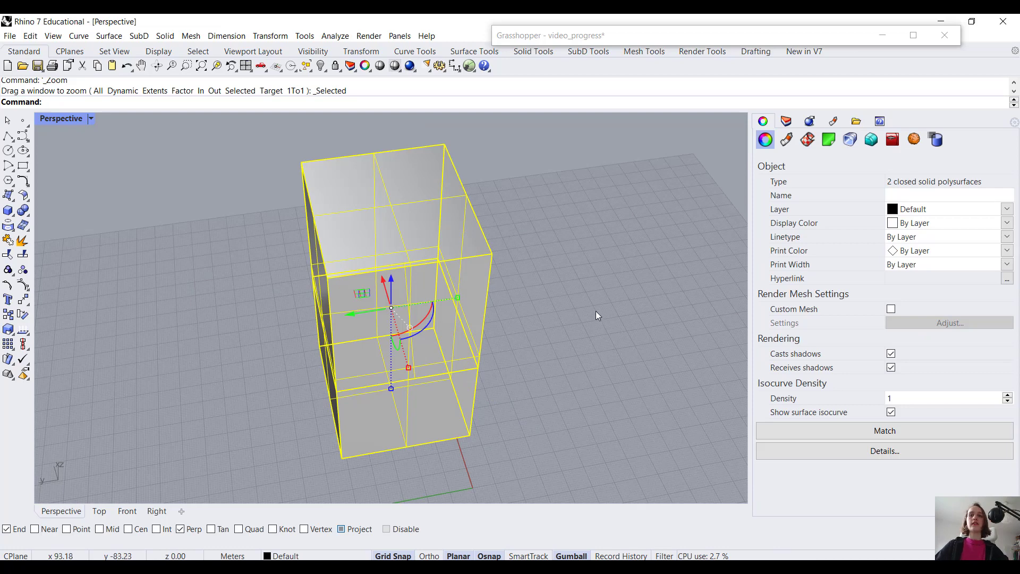
{"action": "left_click", "coordinate": [595, 312]}
{"action": "right_click_drag", "start_coordinate": [586, 326], "coordinate": [452, 279]}
- Move the upper baked Slice solid away from the lower one along the Y axis
{"action": "left_click", "coordinate": [402, 258]}
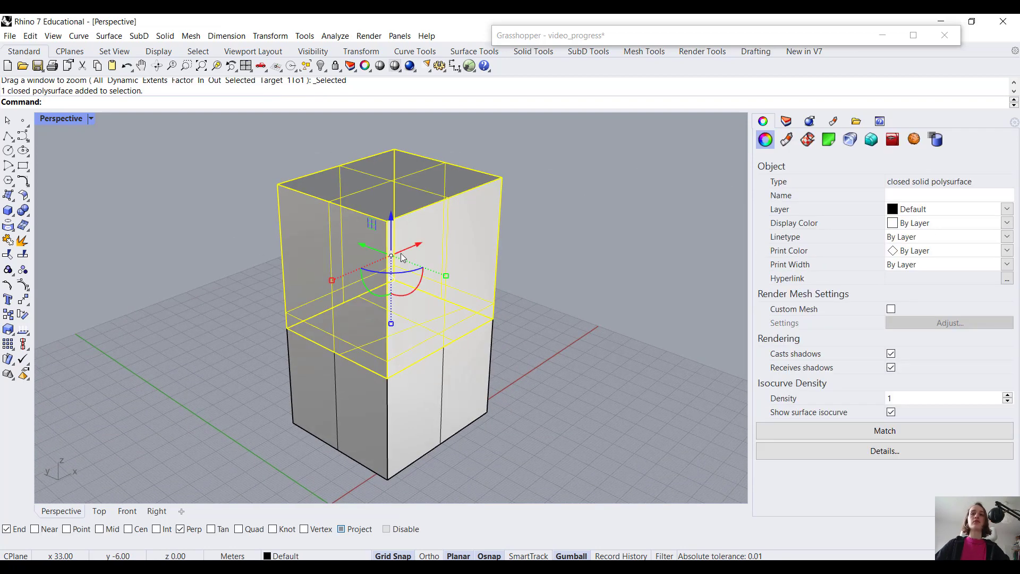
{"action": "left_click_drag", "start_coordinate": [366, 248], "coordinate": [212, 214]}
{"action": "left_click", "coordinate": [247, 362]}
{"action": "right_click_drag", "start_coordinate": [247, 361], "coordinate": [590, 319]}
- Check the topology type output by Topology.Slice and compare it with the separated solids in Rhino
{"action": "left_click", "coordinate": [615, 37]}
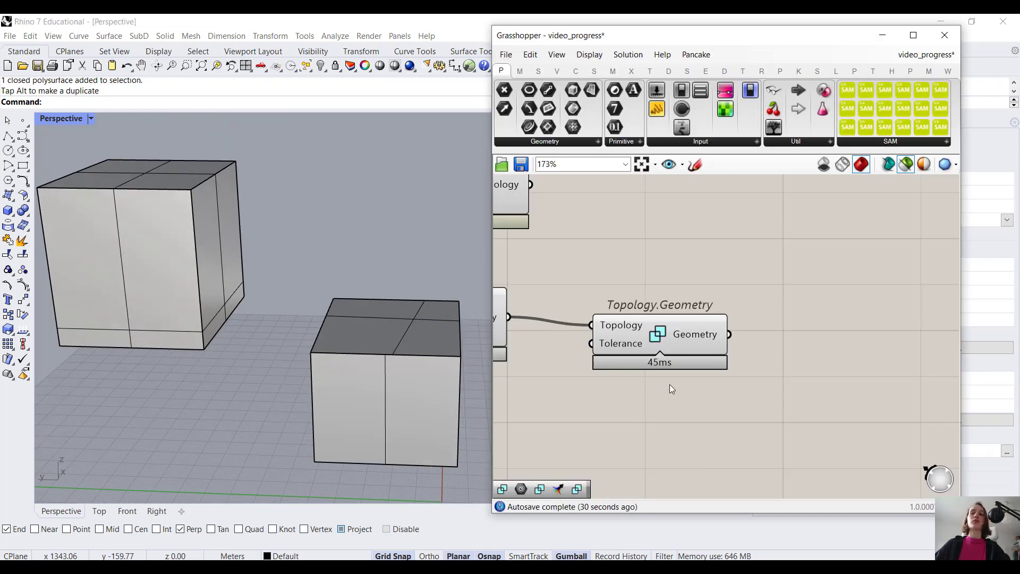
{"action": "right_click_drag", "start_coordinate": [670, 384], "coordinate": [829, 373]}
{"action": "mouse_move", "coordinate": [631, 307]}
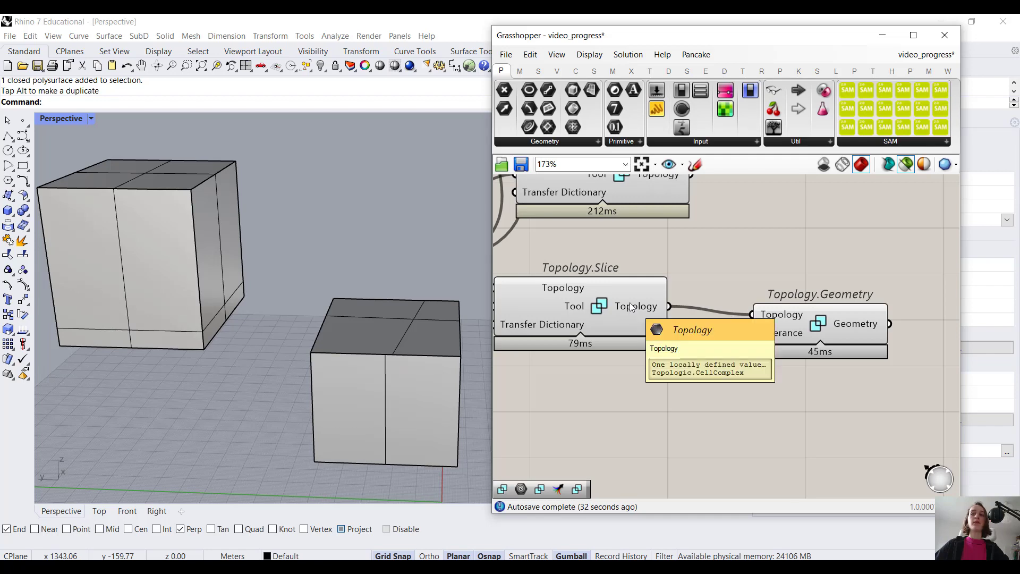
{"action": "double_click", "coordinate": [553, 37]}
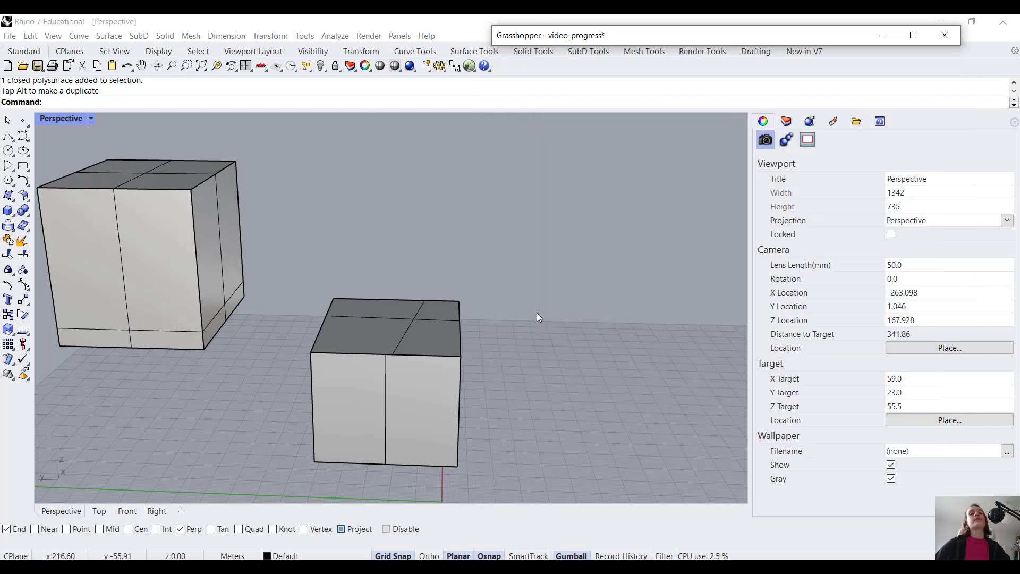
{"action": "right_click_drag", "start_coordinate": [537, 313], "coordinate": [424, 237]}
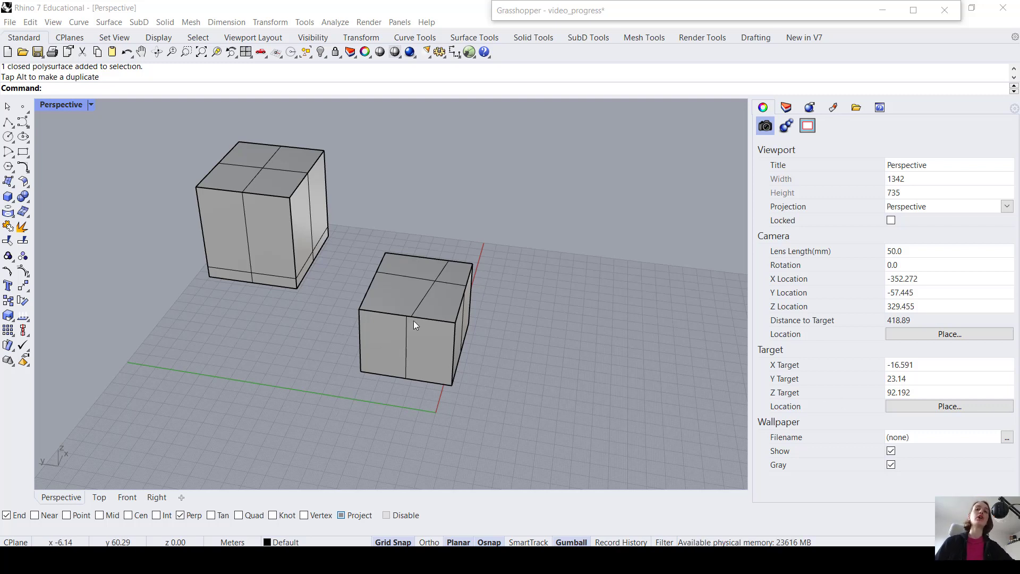
- Add a Topology.Intersect component below Topology.Slice on the Grasshopper canvas
{"action": "double_click", "coordinate": [561, 11]}
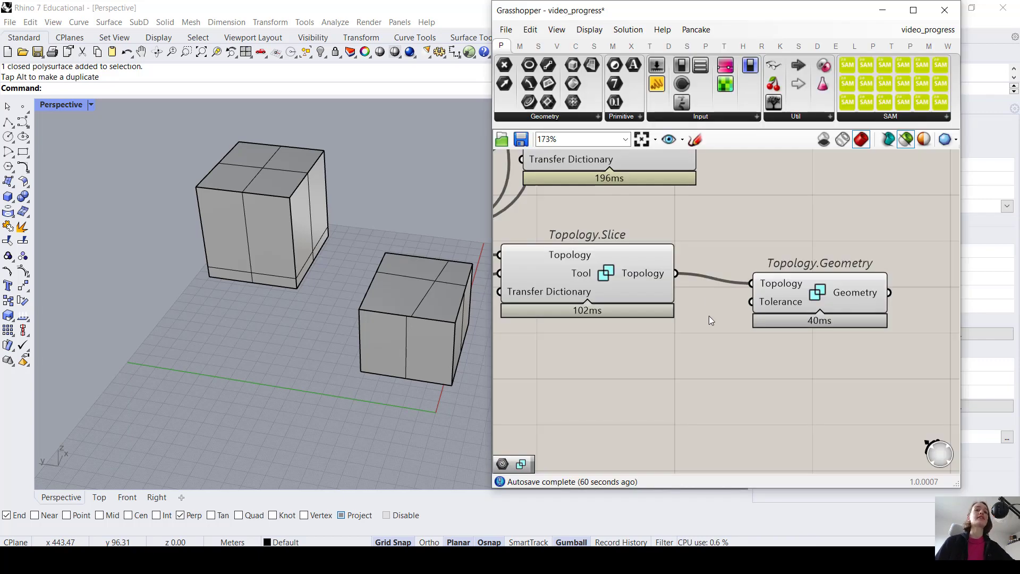
{"action": "scroll", "coordinate": [636, 342], "scroll_direction": "down", "scroll_amount": 2}
{"action": "right_click_drag", "start_coordinate": [616, 388], "coordinate": [650, 359]}
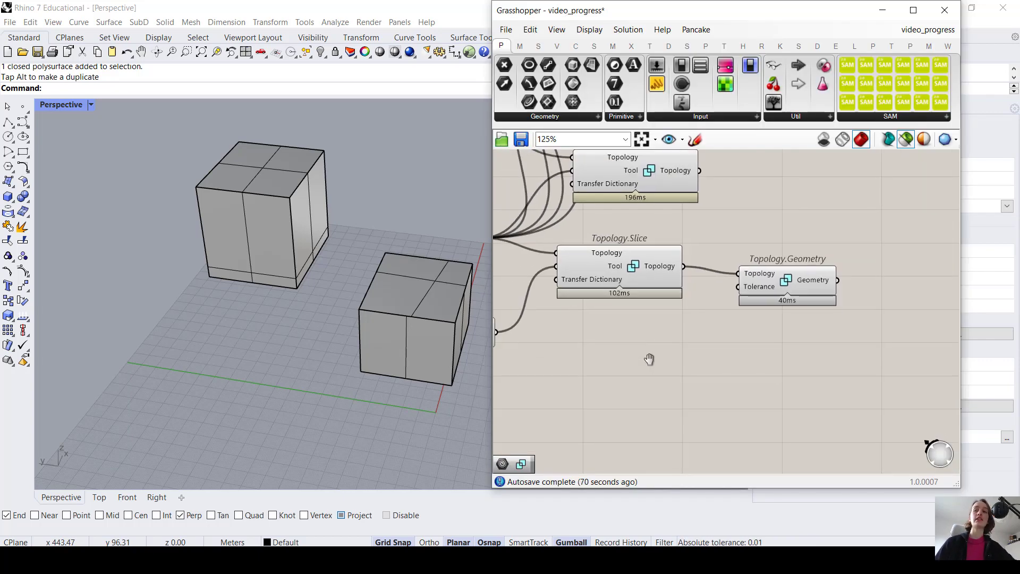
{"action": "double_click", "coordinate": [626, 358]}
{"action": "type", "text": "inte"}
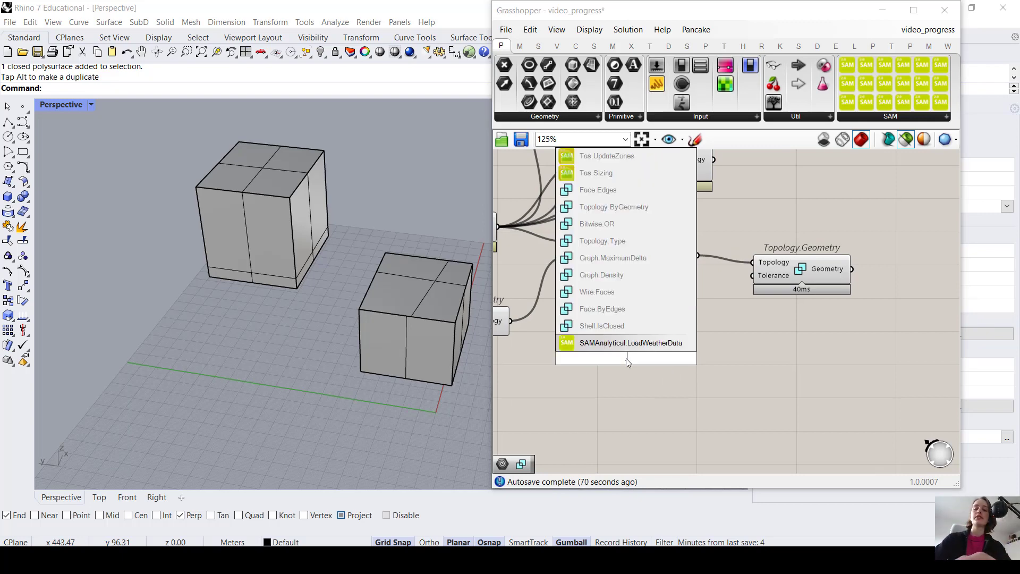
{"action": "type", "text": "rse"}
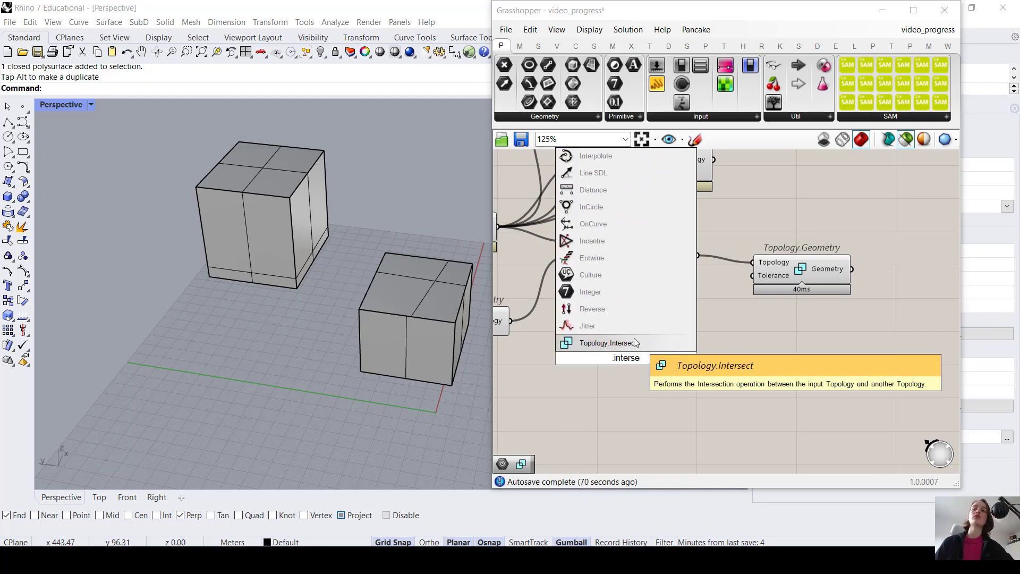
{"action": "left_click", "coordinate": [633, 340]}
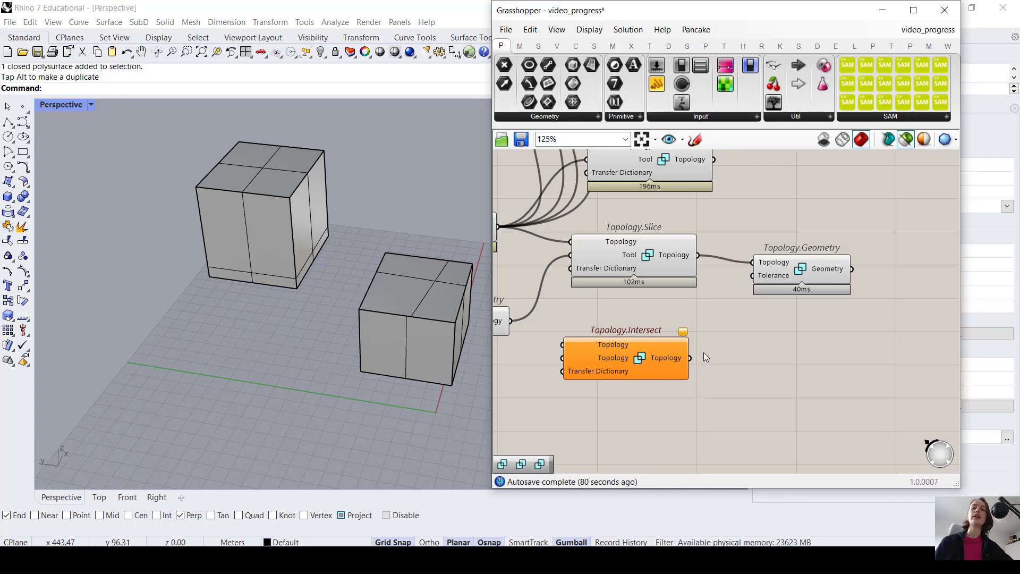
- Move the second box's Geometry parameter and its Topology.ByGeometry component down beside Topology.Intersect
{"action": "scroll", "coordinate": [712, 359], "scroll_direction": "down", "scroll_amount": 3}
{"action": "scroll", "coordinate": [626, 284], "scroll_direction": "down", "scroll_amount": 3}
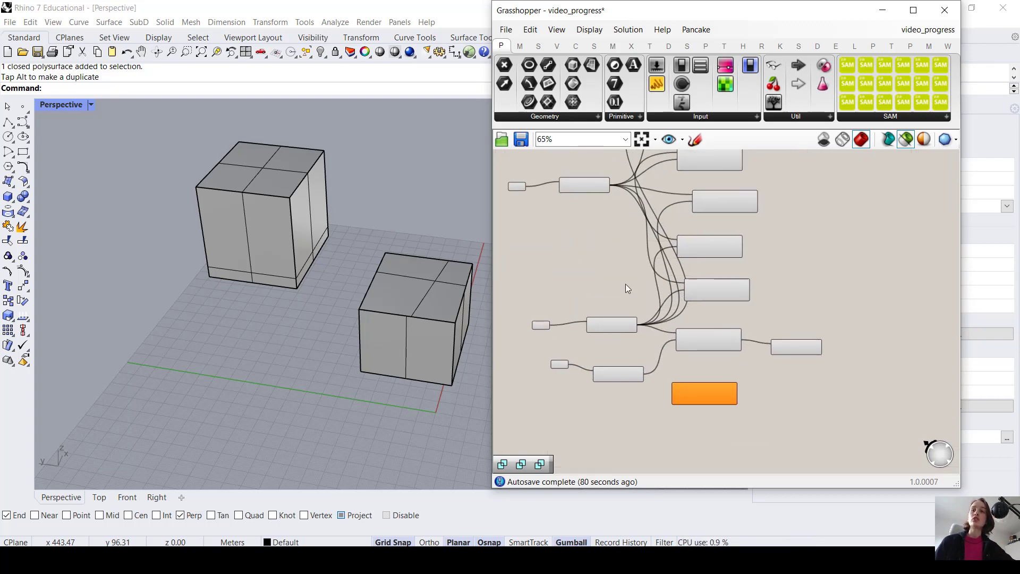
{"action": "left_click_drag", "start_coordinate": [615, 235], "coordinate": [550, 197]}
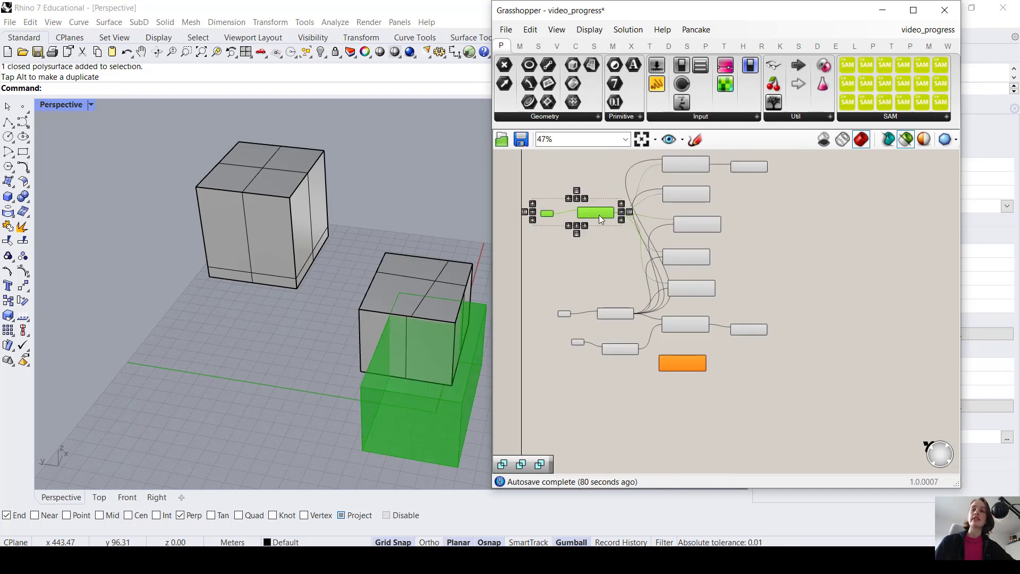
{"action": "left_click_drag", "start_coordinate": [602, 224], "coordinate": [592, 373]}
{"action": "scroll", "coordinate": [592, 373], "scroll_direction": "up", "scroll_amount": 4}
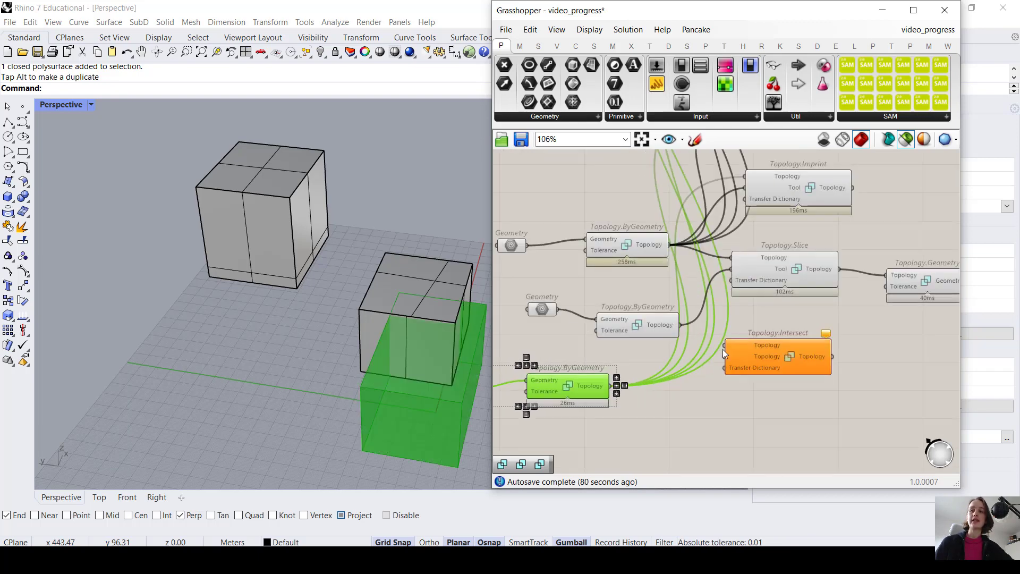
- Connect the topologies of both source boxes to the two Topology inputs of Topology.Intersect
{"action": "left_click", "coordinate": [693, 410]}
{"action": "left_click_drag", "start_coordinate": [669, 245], "coordinate": [732, 348]}
{"action": "left_click_drag", "start_coordinate": [609, 385], "coordinate": [775, 397]}
- Duplicate the Topology.Geometry component beside Topology.Intersect and feed it the Intersect output
{"action": "right_click_drag", "start_coordinate": [771, 341], "coordinate": [570, 297]}
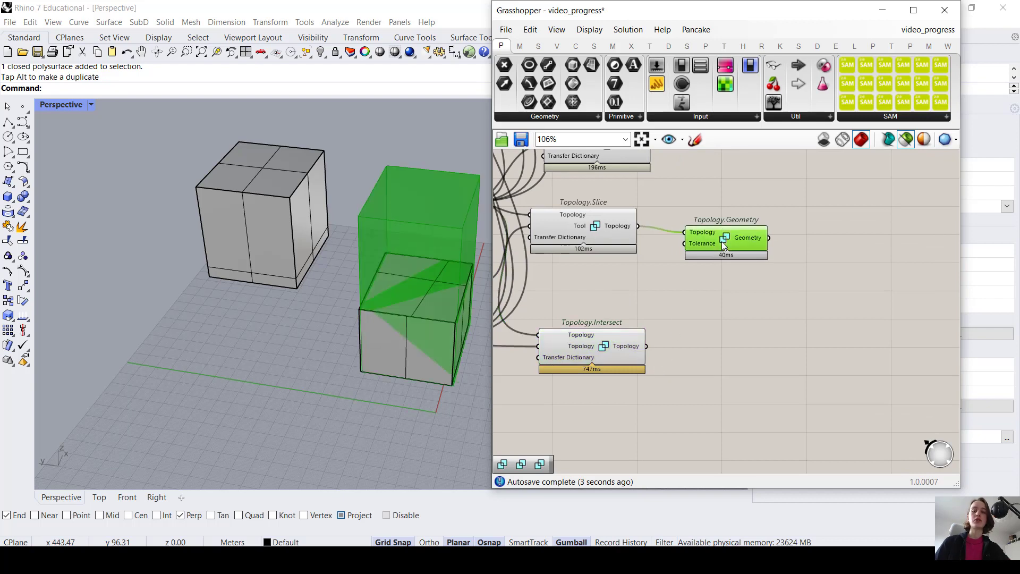
{"action": "left_click_drag", "start_coordinate": [721, 241], "coordinate": [731, 362], "text": "alt"}
{"action": "left_click_drag", "start_coordinate": [646, 345], "coordinate": [725, 356]}
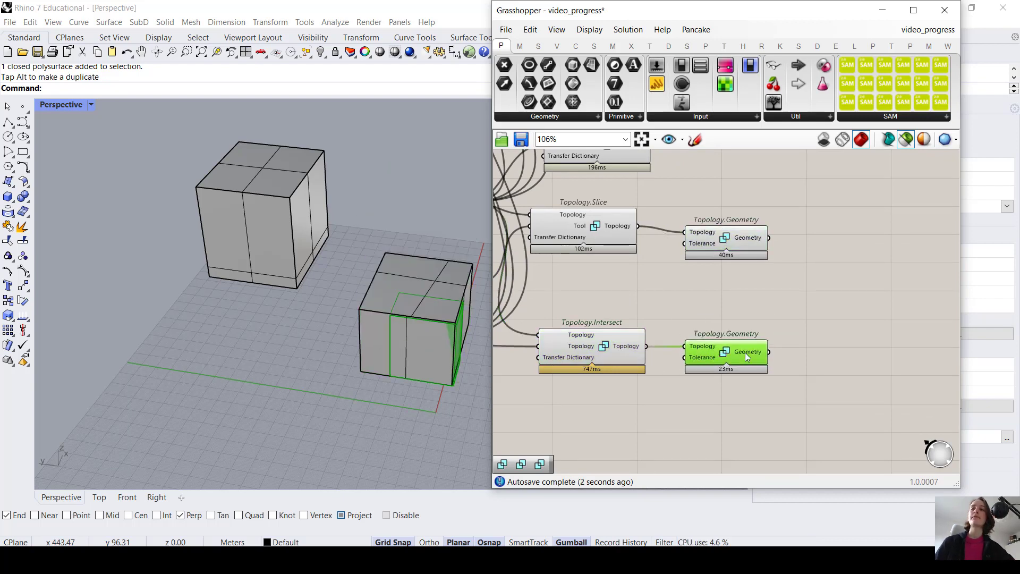
- Delete both previously baked polysurfaces from the Rhino model
{"action": "right_click", "coordinate": [725, 358]}
{"action": "left_click", "coordinate": [372, 352]}
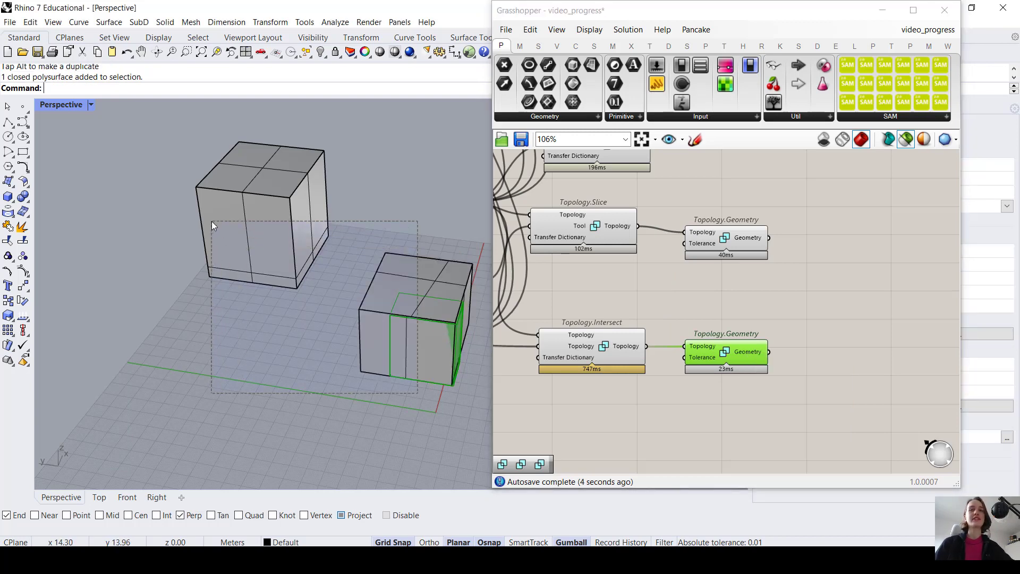
{"action": "key", "text": "ctrl+a"}
{"action": "key", "text": "Delete"}
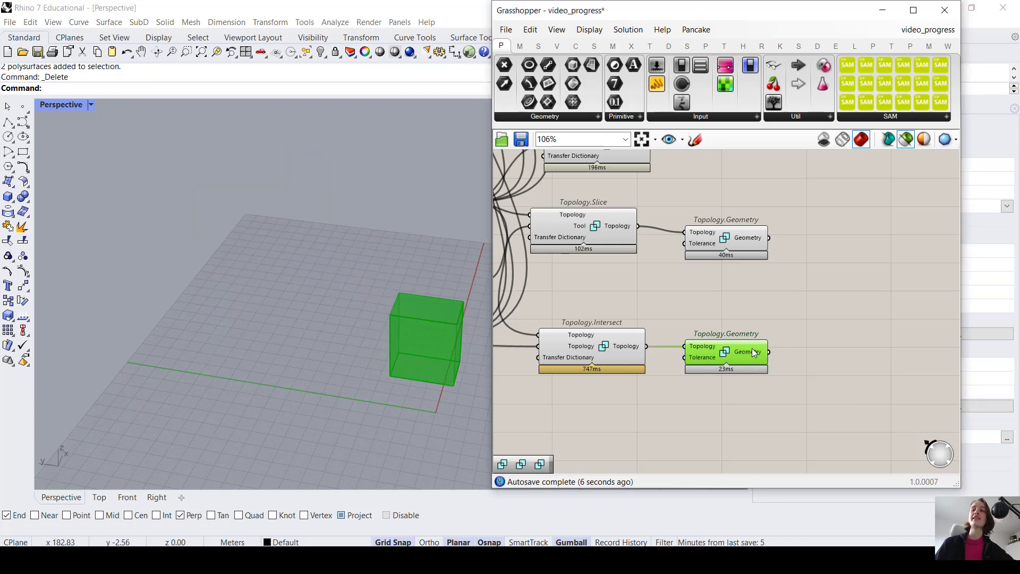
- Bake the Geometry output of the Topology.Geometry component fed by Topology.Intersect into Rhino
{"action": "right_click", "coordinate": [751, 349]}
{"action": "left_click", "coordinate": [784, 372]}
{"action": "left_click", "coordinate": [799, 496]}
{"action": "left_click", "coordinate": [699, 318]}
- Highlight both source boxes through their Geometry parameters and compare their overlap with the baked intersection in the Perspective viewport
{"action": "scroll", "coordinate": [639, 326], "scroll_direction": "down", "scroll_amount": 2}
{"action": "scroll", "coordinate": [639, 326], "scroll_direction": "down", "scroll_amount": 3}
{"action": "right_click_drag", "start_coordinate": [639, 326], "coordinate": [711, 326]}
{"action": "scroll", "coordinate": [611, 295], "scroll_direction": "up", "scroll_amount": 3}
{"action": "right_click_drag", "start_coordinate": [562, 259], "coordinate": [613, 255]}
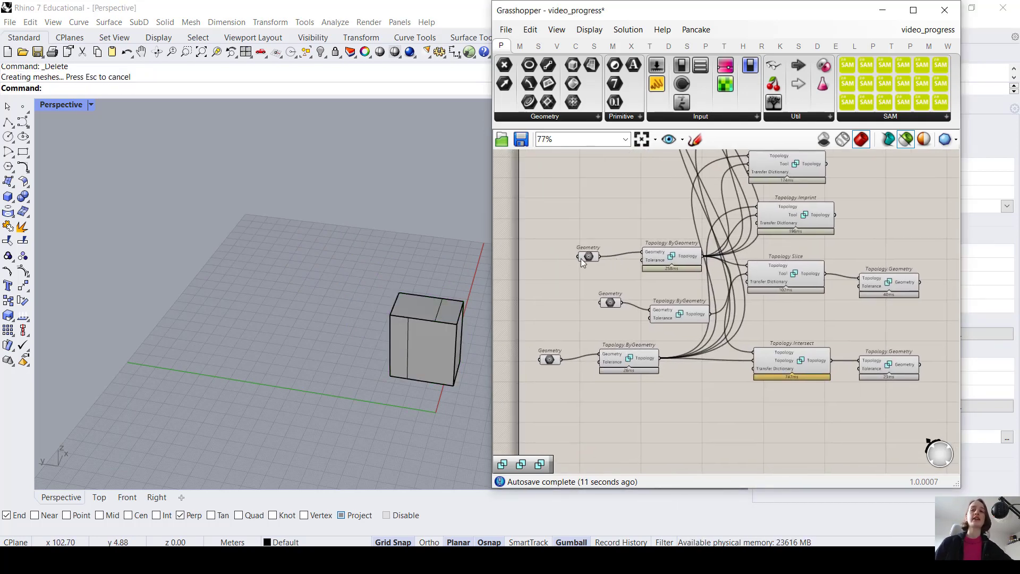
{"action": "left_click", "coordinate": [584, 259]}
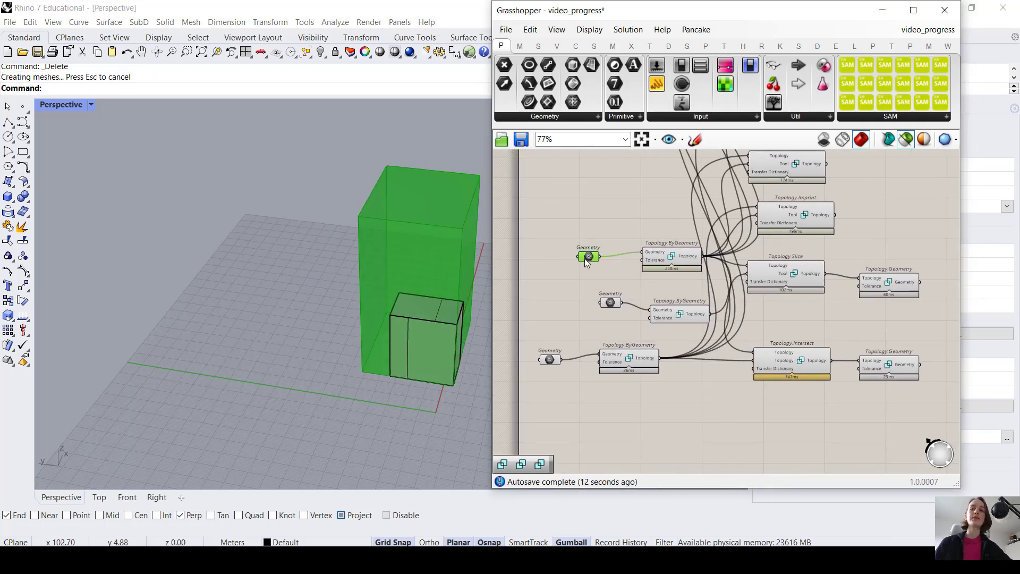
{"action": "left_click", "coordinate": [553, 357], "text": "shift"}
{"action": "scroll", "coordinate": [328, 393], "scroll_direction": "up", "scroll_amount": 5}
{"action": "right_click_drag", "start_coordinate": [327, 393], "coordinate": [391, 392]}
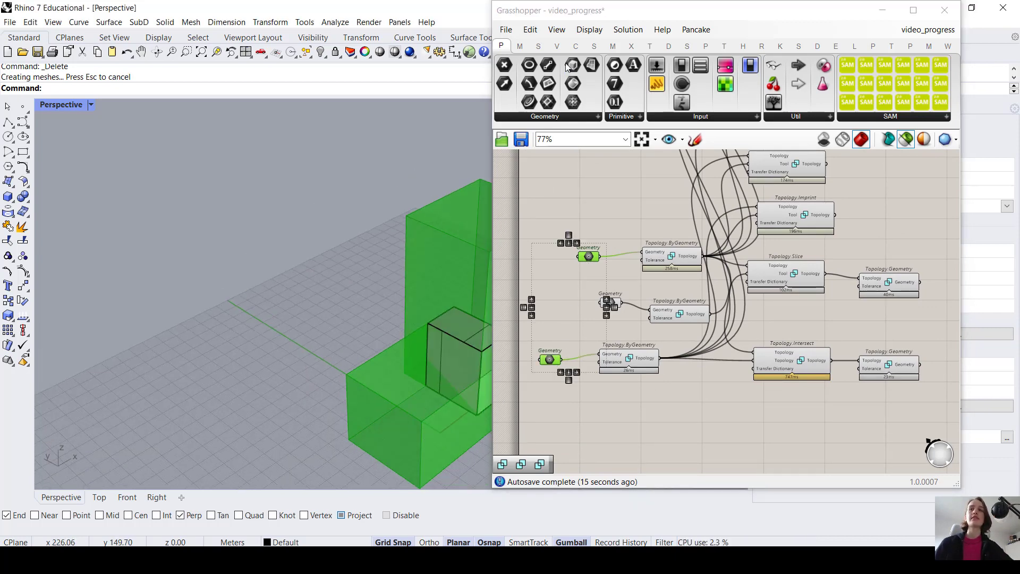
{"action": "double_click", "coordinate": [563, 16]}
{"action": "scroll", "coordinate": [617, 366], "scroll_direction": "up", "scroll_amount": 8}
{"action": "right_click_drag", "start_coordinate": [615, 369], "coordinate": [526, 391]}
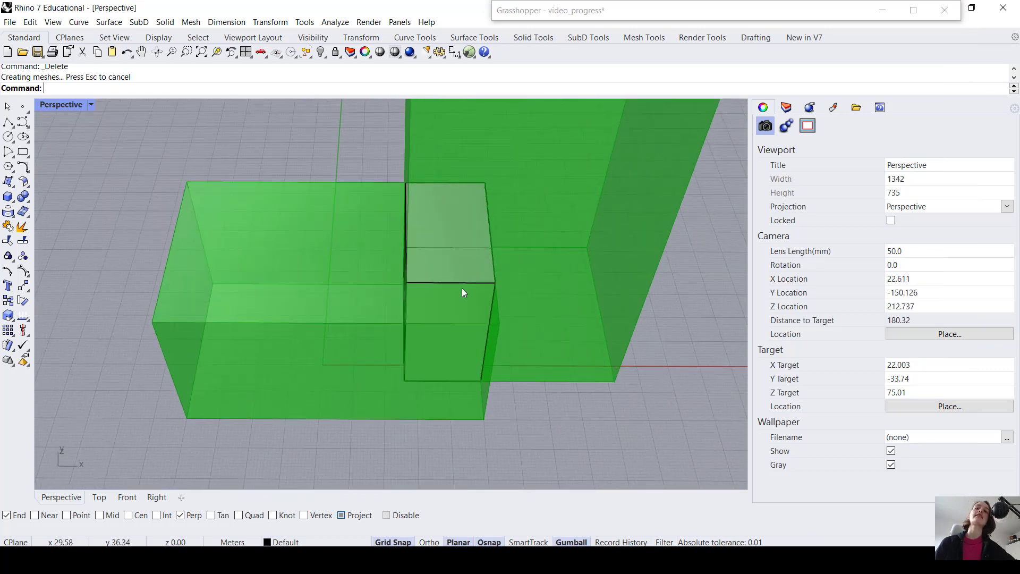
- Check which topology type Topology.Intersect outputs, and clear the highlight on the source boxes
{"action": "double_click", "coordinate": [694, 11]}
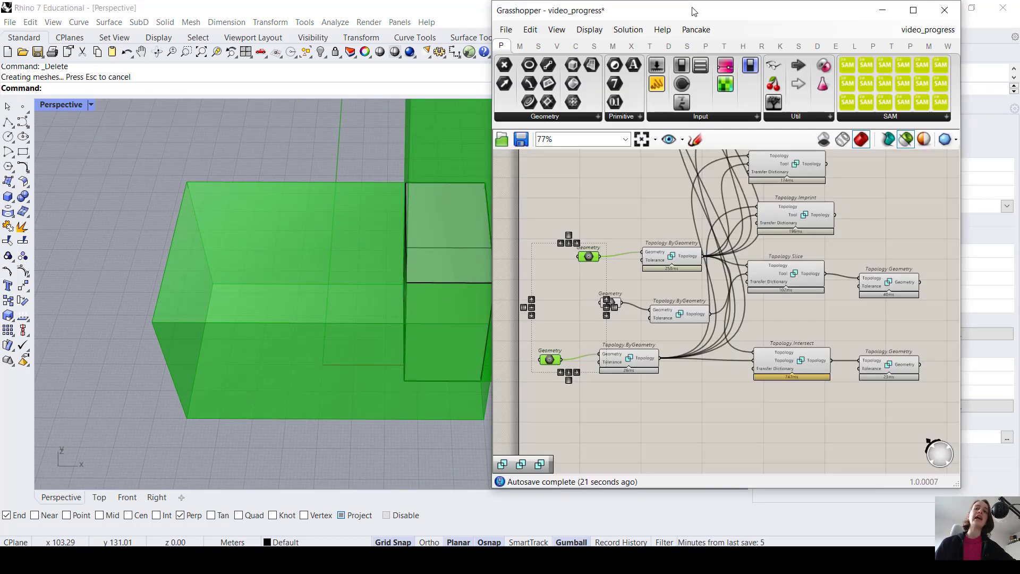
{"action": "scroll", "coordinate": [809, 329], "scroll_direction": "up", "scroll_amount": 4}
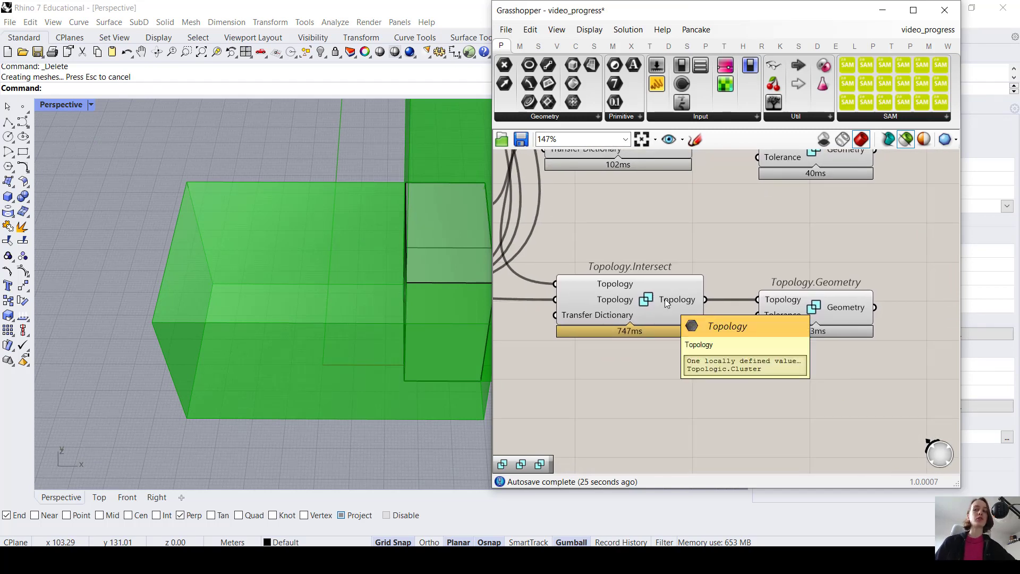
{"action": "mouse_move", "coordinate": [672, 301]}
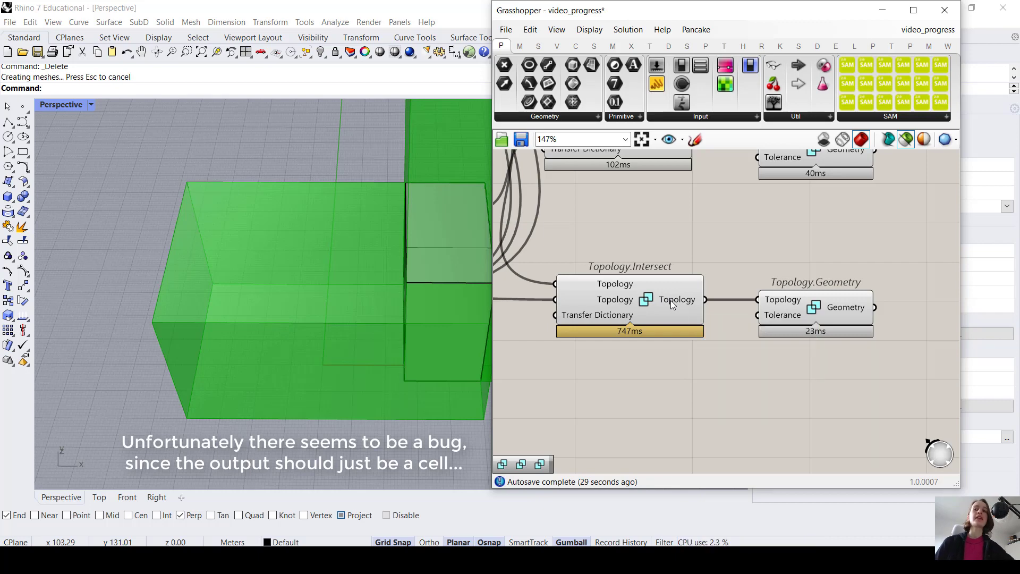
{"action": "left_click", "coordinate": [777, 247]}
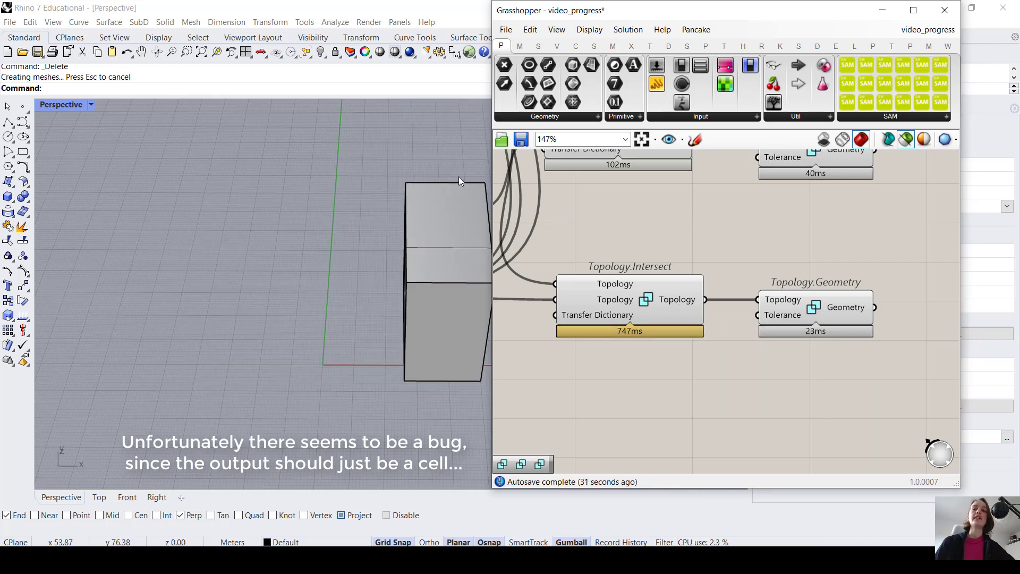
- Move the baked intersection solid sideways away from the baked open curve and inspect both objects
{"action": "double_click", "coordinate": [604, 11]}
{"action": "left_click", "coordinate": [462, 257]}
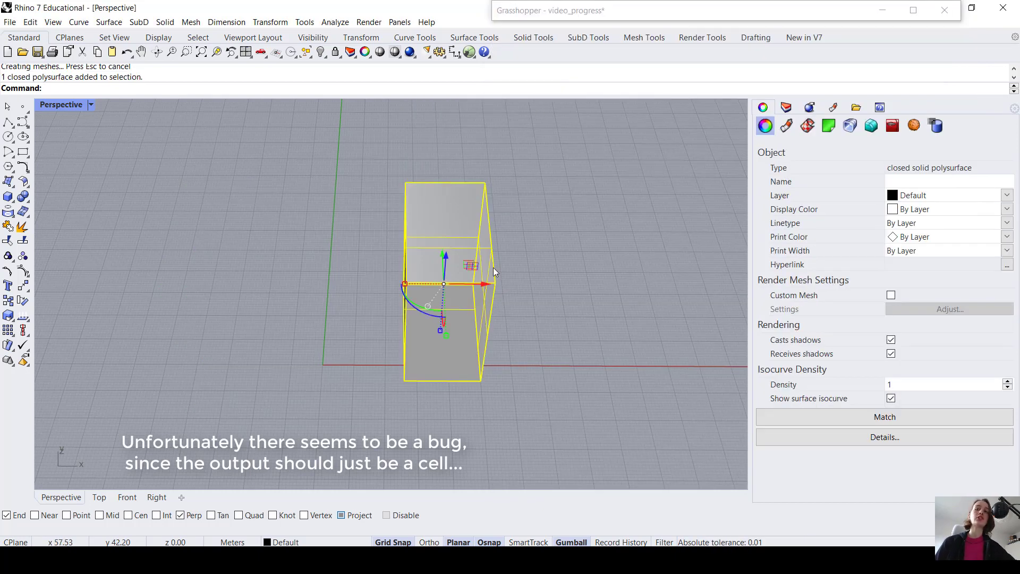
{"action": "left_click_drag", "start_coordinate": [488, 279], "coordinate": [590, 319]}
{"action": "left_click", "coordinate": [428, 380]}
{"action": "left_click", "coordinate": [394, 419]}
{"action": "right_click_drag", "start_coordinate": [387, 419], "coordinate": [413, 380]}
{"action": "scroll", "coordinate": [593, 310], "scroll_direction": "down", "scroll_amount": 2}
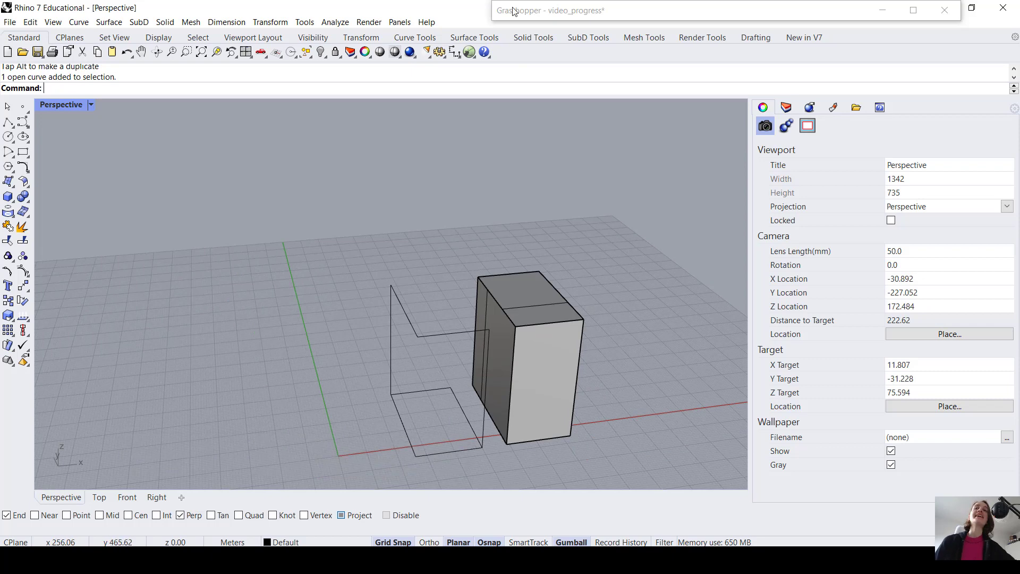
{"action": "left_click", "coordinate": [514, 11]}
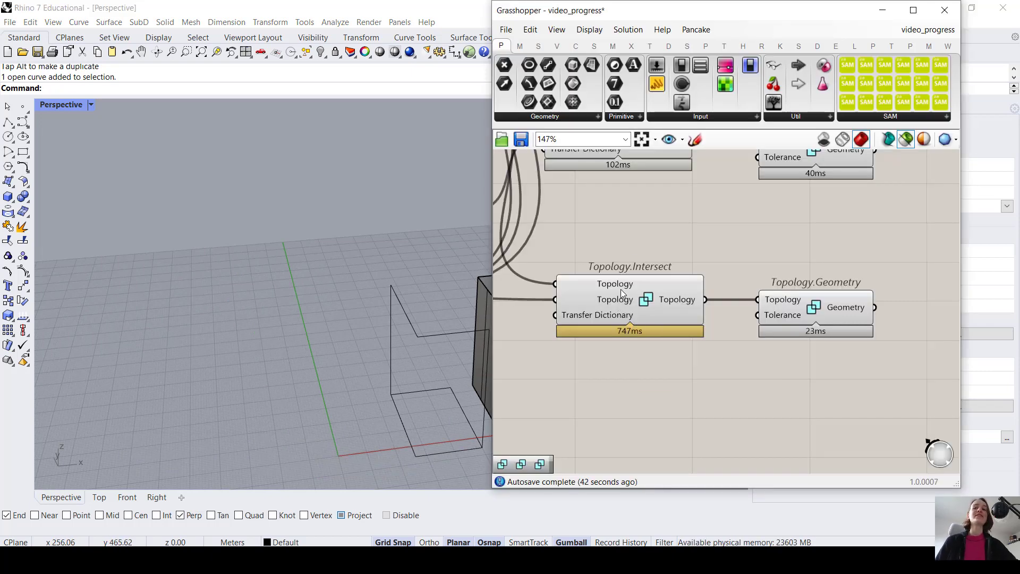
- Add a Topology.XOR component below Topology.Intersect on the Grasshopper canvas
{"action": "scroll", "coordinate": [632, 251], "scroll_direction": "down", "scroll_amount": 1}
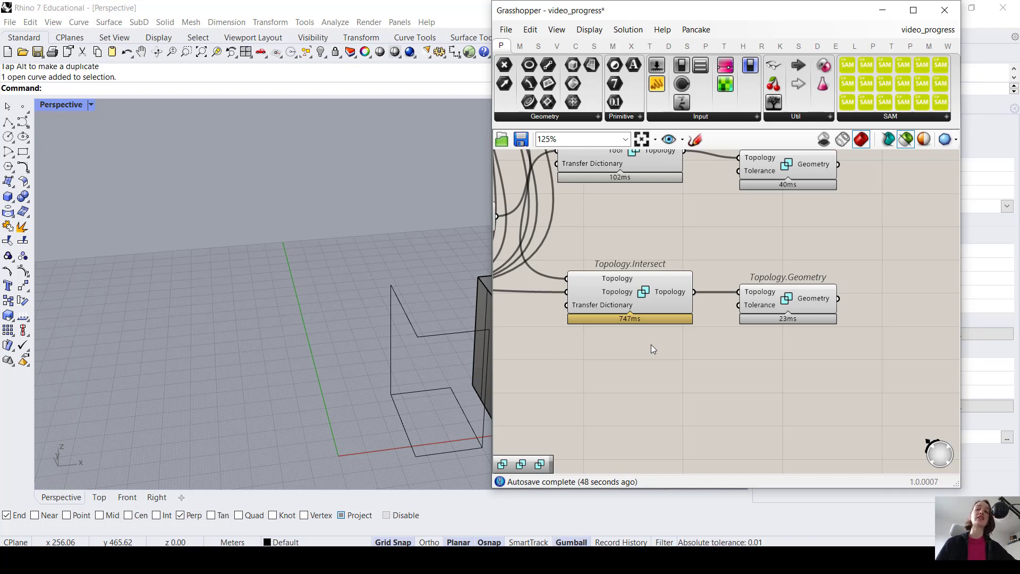
{"action": "double_click", "coordinate": [639, 393]}
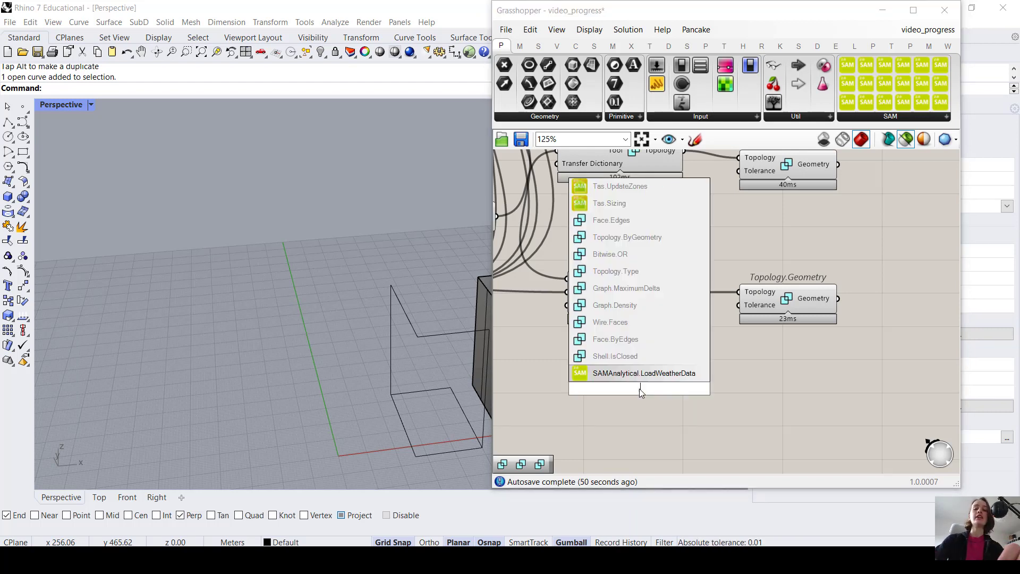
{"action": "type", "text": ".XOR"}
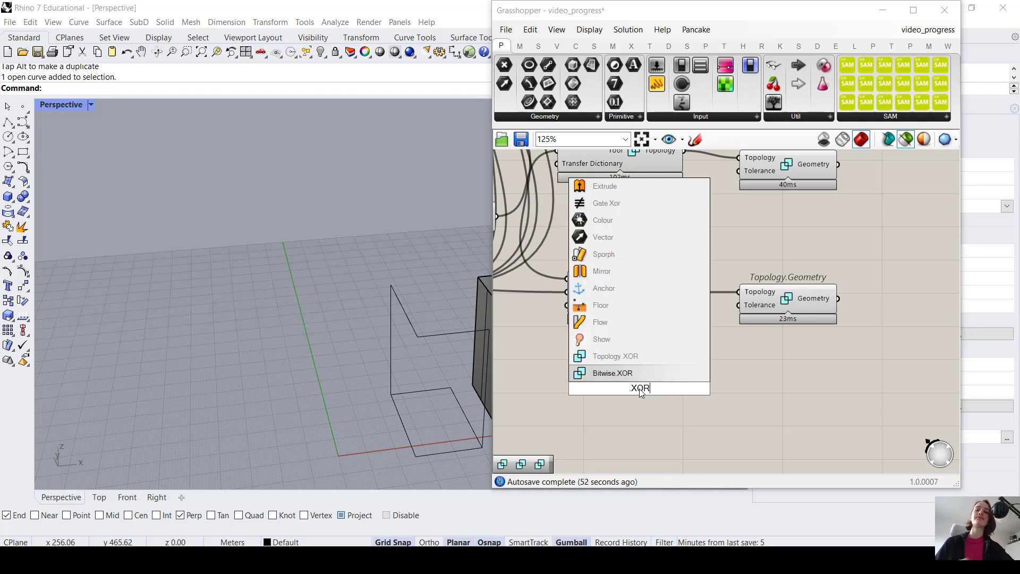
{"action": "left_click", "coordinate": [642, 356]}
{"action": "right_click_drag", "start_coordinate": [586, 344], "coordinate": [636, 347]}
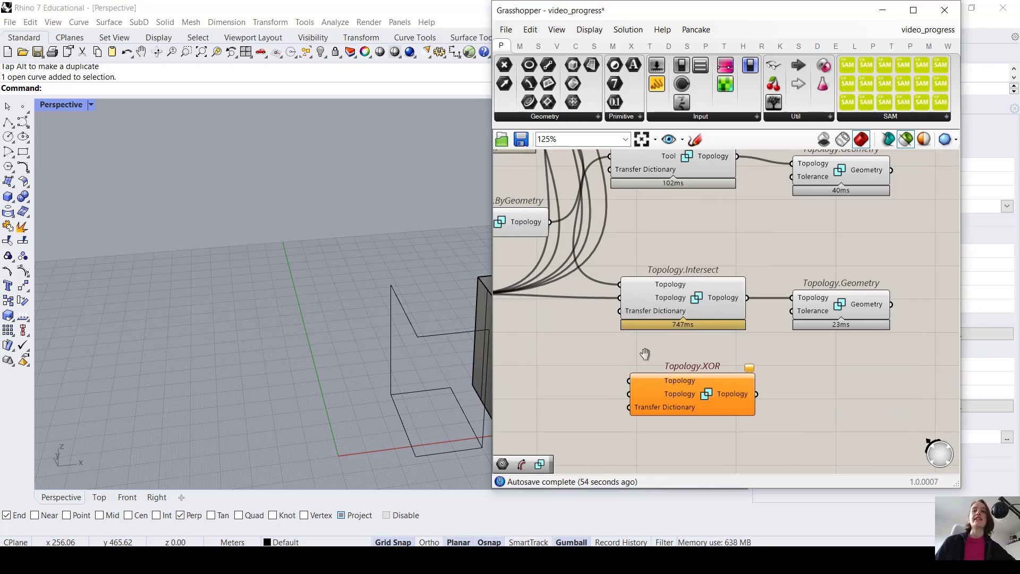
- Connect the topologies of both source boxes to the two Topology inputs of Topology.XOR, leaving Transfer Dictionary unconnected
{"action": "scroll", "coordinate": [664, 345], "scroll_direction": "down", "scroll_amount": 2}
{"action": "right_click_drag", "start_coordinate": [791, 343], "coordinate": [904, 354]}
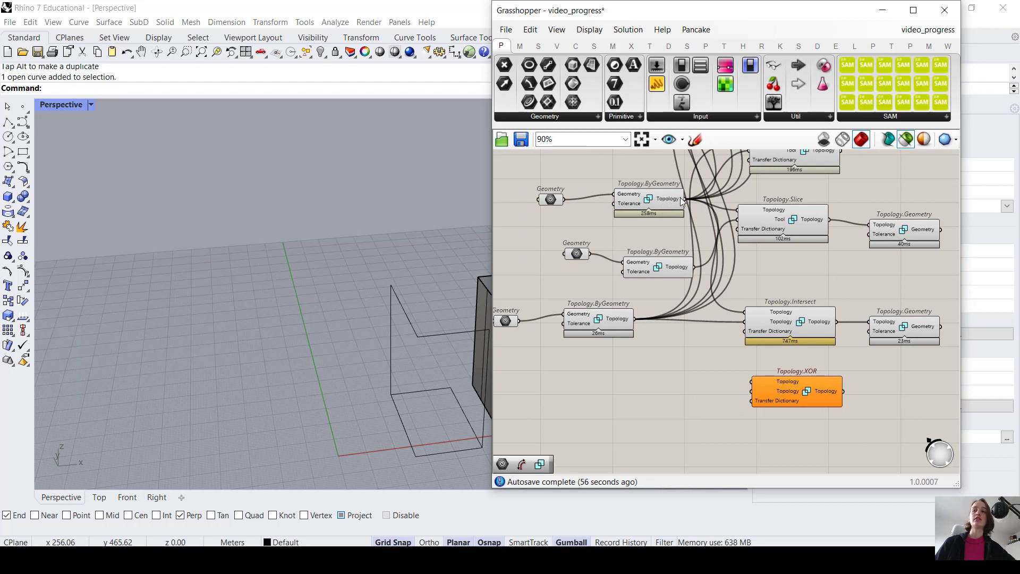
{"action": "left_click_drag", "start_coordinate": [684, 199], "coordinate": [752, 382]}
{"action": "left_click_drag", "start_coordinate": [634, 319], "coordinate": [751, 391]}
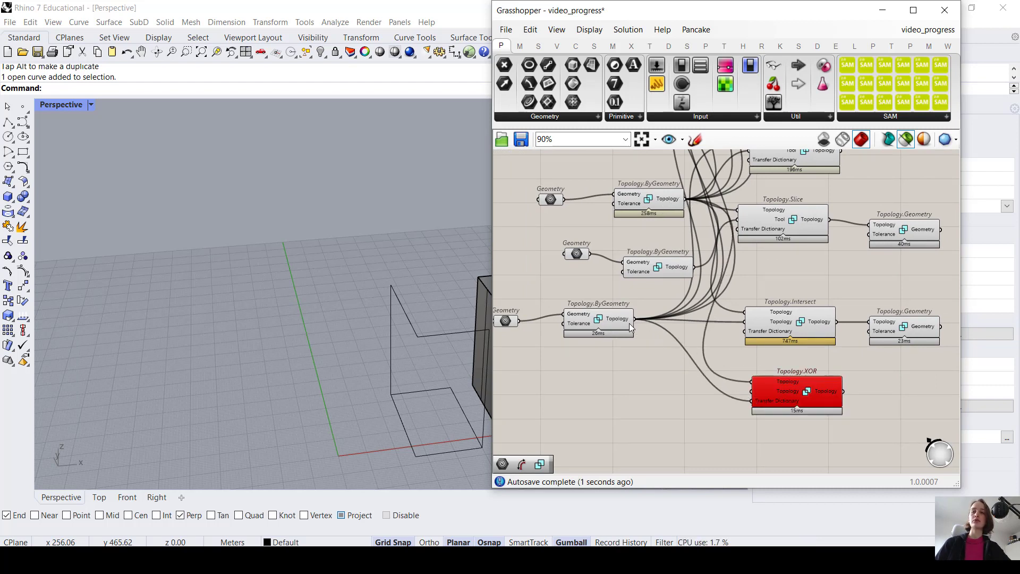
{"action": "left_click_drag", "start_coordinate": [635, 320], "coordinate": [755, 400]}
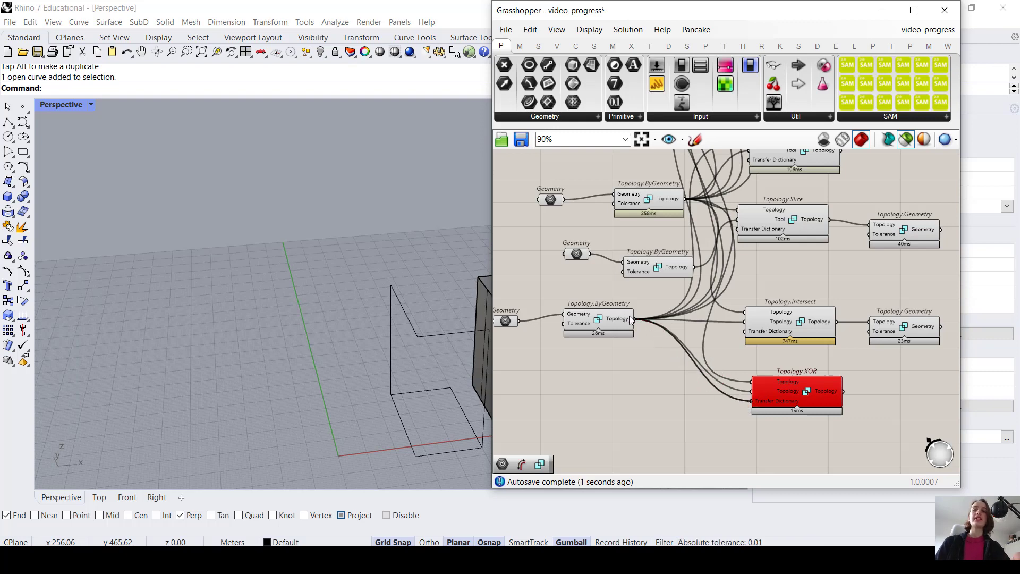
{"action": "right_click_drag", "start_coordinate": [858, 364], "coordinate": [841, 349]}
- Move the baked intersection solid and open curve together aside, clear of the source boxes' location
{"action": "scroll", "coordinate": [343, 261], "scroll_direction": "down", "scroll_amount": 5}
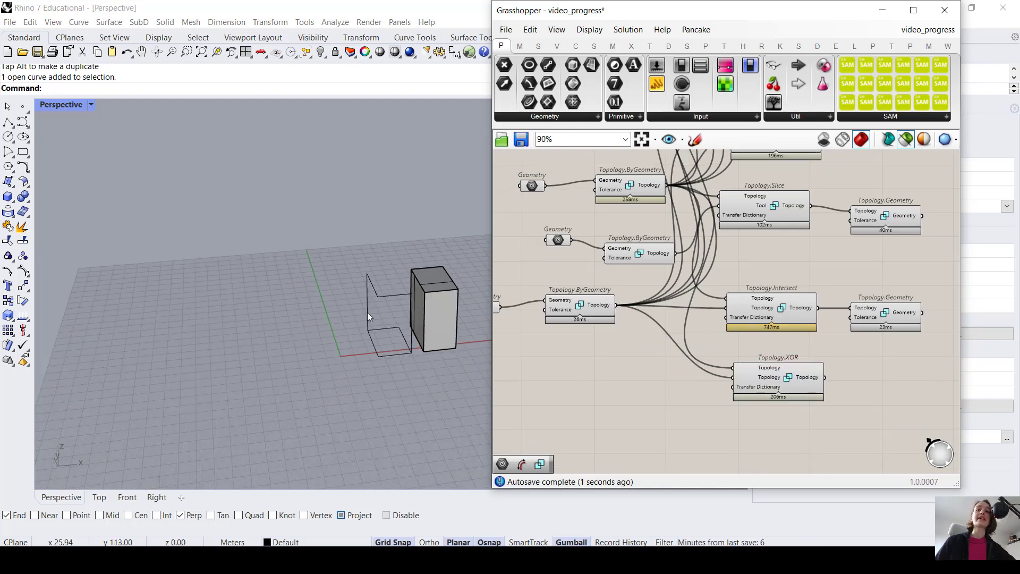
{"action": "left_click_drag", "start_coordinate": [455, 369], "coordinate": [344, 262]}
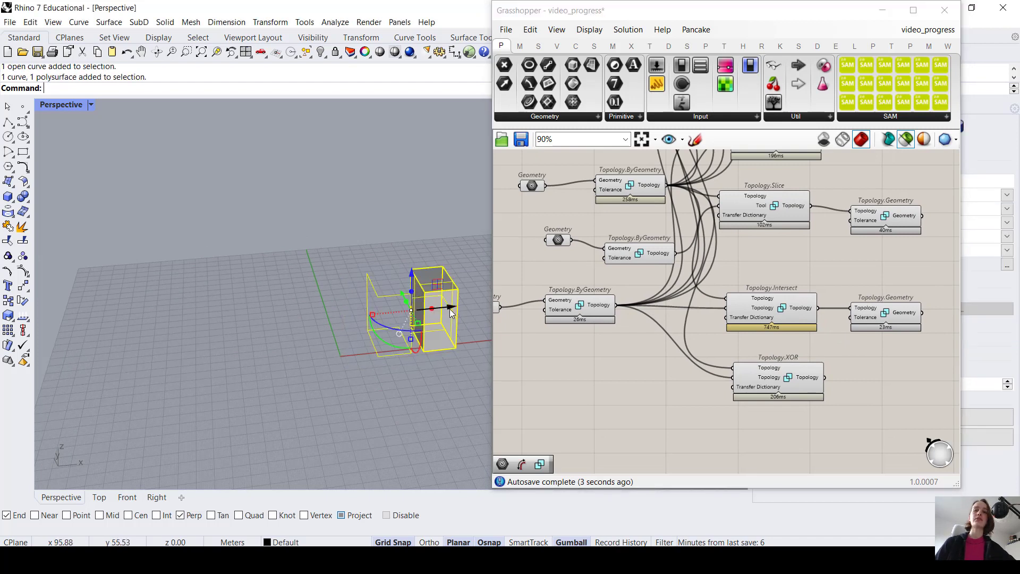
{"action": "left_click_drag", "start_coordinate": [451, 313], "coordinate": [183, 336]}
{"action": "left_click", "coordinate": [224, 422]}
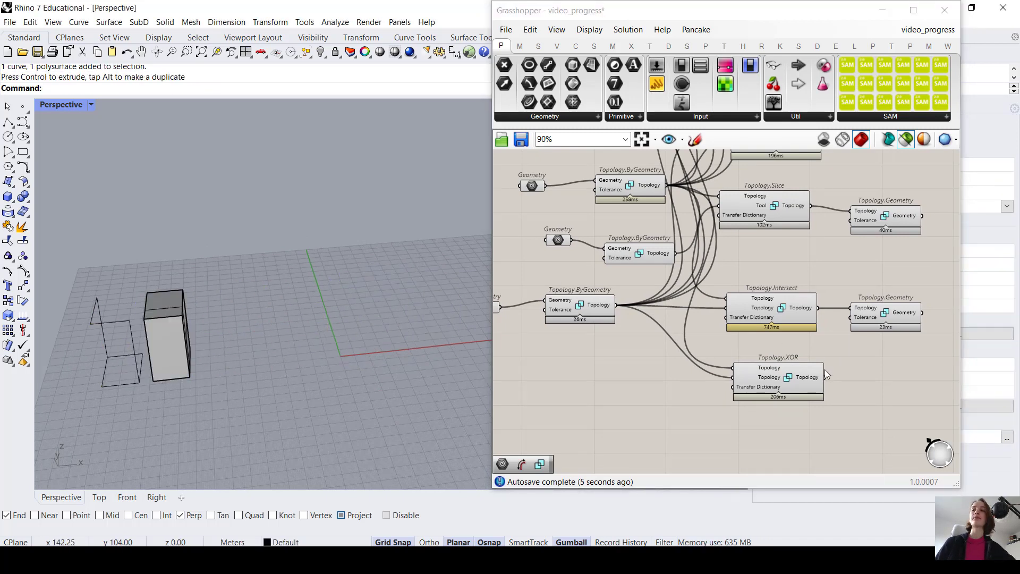
- Reuse Intersect's Topology.Geometry component beside Topology.XOR, fed by the XOR output, and bake its geometry into Rhino
{"action": "left_click_drag", "start_coordinate": [824, 376], "coordinate": [853, 308]}
{"action": "left_click_drag", "start_coordinate": [887, 318], "coordinate": [896, 387]}
{"action": "right_click", "coordinate": [907, 388]}
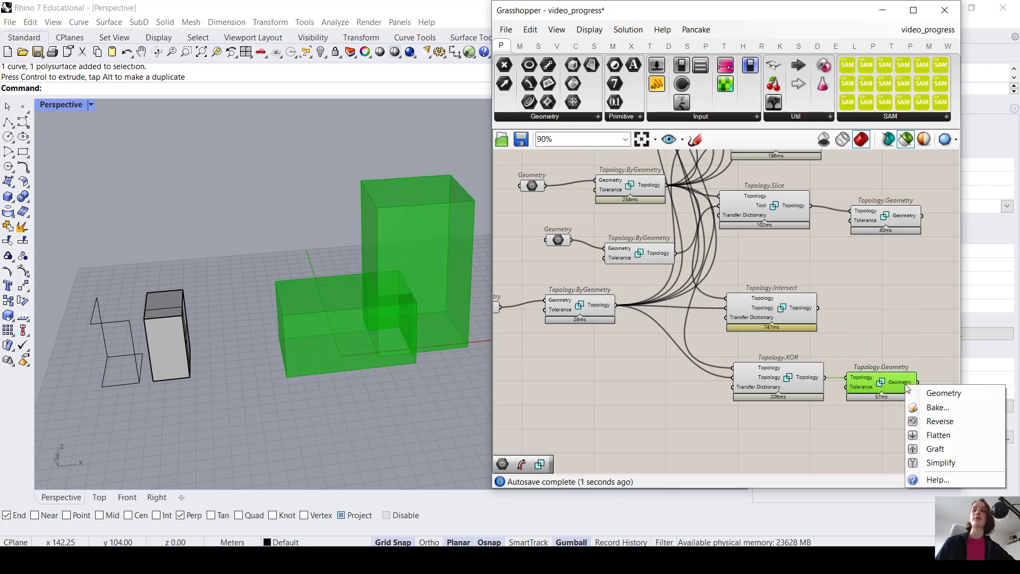
{"action": "left_click", "coordinate": [927, 406]}
{"action": "left_click", "coordinate": [927, 532]}
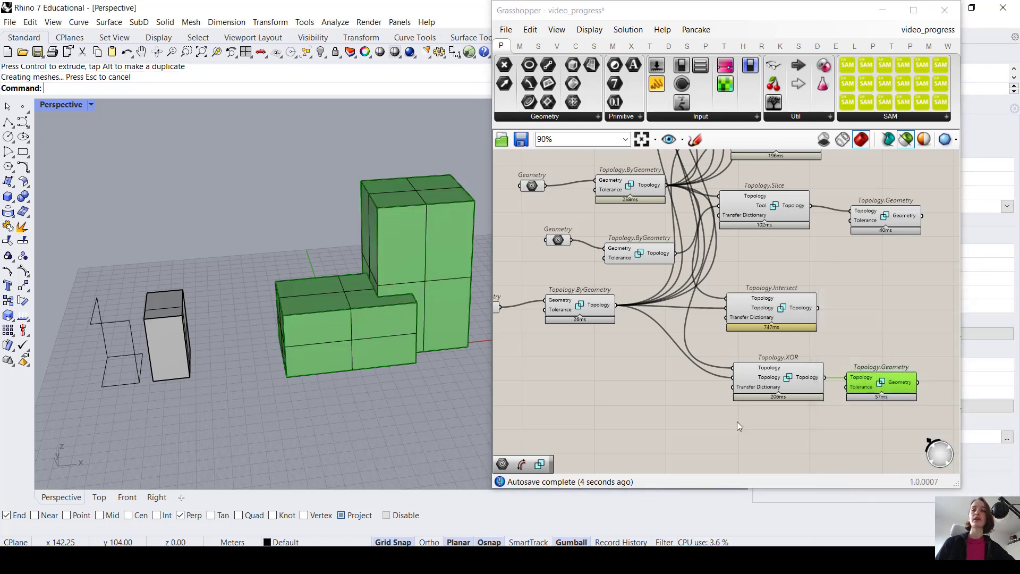
{"action": "left_click", "coordinate": [597, 381]}
- Move the taller baked XOR solid sideways to separate it from the lower solid
{"action": "right_click_drag", "start_coordinate": [255, 266], "coordinate": [292, 247]}
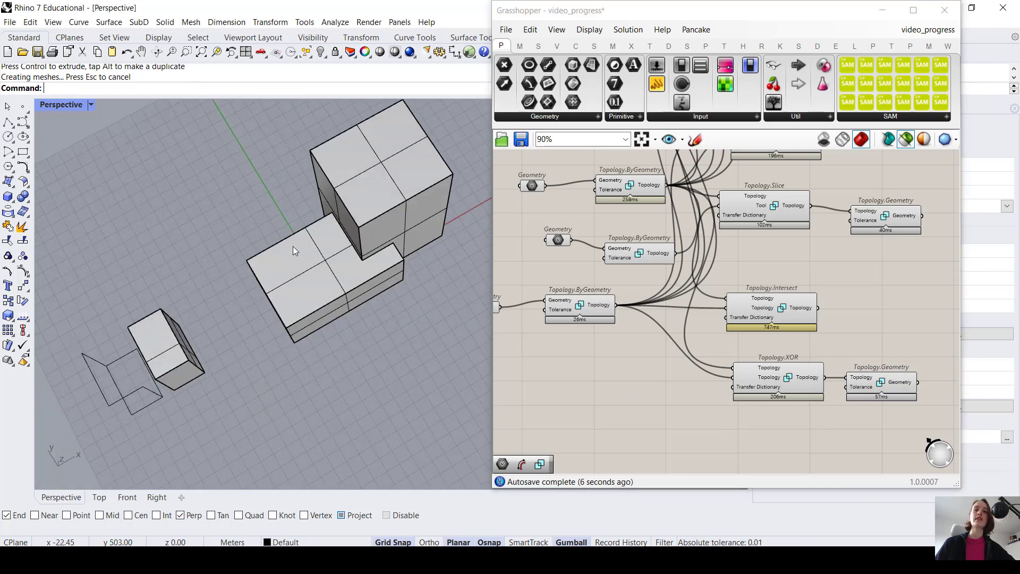
{"action": "double_click", "coordinate": [675, 14]}
{"action": "left_click", "coordinate": [503, 154]}
{"action": "scroll", "coordinate": [424, 209], "scroll_direction": "up", "scroll_amount": 5}
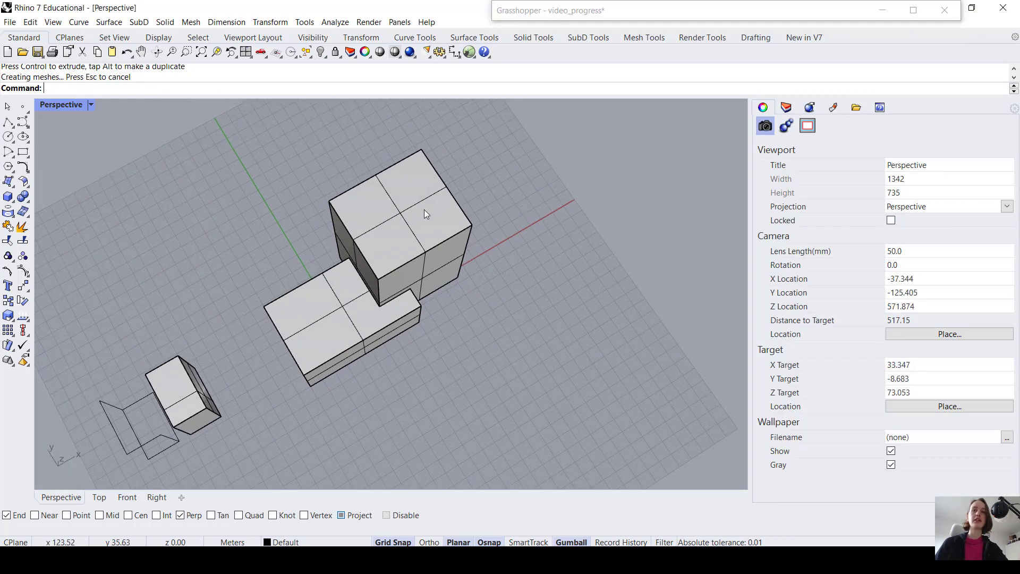
{"action": "scroll", "coordinate": [460, 196], "scroll_direction": "down", "scroll_amount": 6}
{"action": "left_click", "coordinate": [447, 225]}
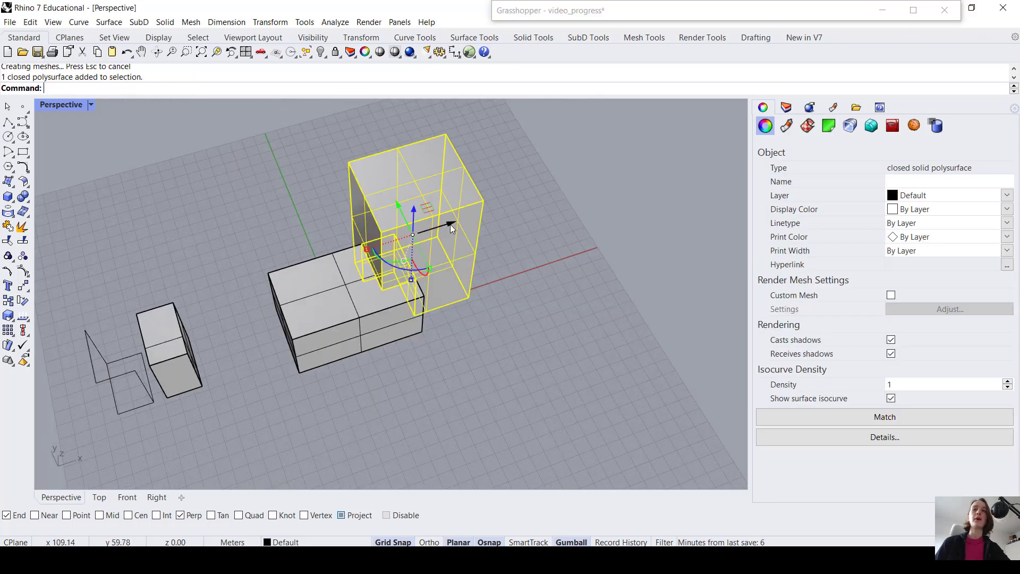
{"action": "left_click_drag", "start_coordinate": [447, 225], "coordinate": [525, 218]}
{"action": "left_click", "coordinate": [395, 226]}
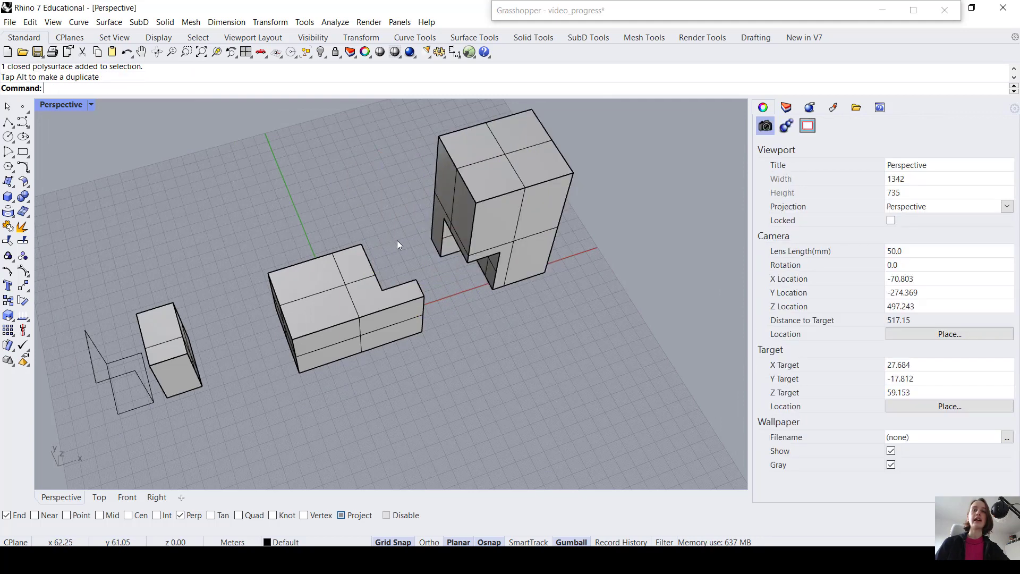
- Inspect the notches in the two separated XOR solids from several angles and return to the Grasshopper canvas
{"action": "scroll", "coordinate": [467, 294], "scroll_direction": "up", "scroll_amount": 3}
{"action": "right_click_drag", "start_coordinate": [467, 294], "coordinate": [92, 203]}
{"action": "right_click_drag", "start_coordinate": [289, 391], "coordinate": [56, 333]}
{"action": "scroll", "coordinate": [374, 214], "scroll_direction": "down", "scroll_amount": 6}
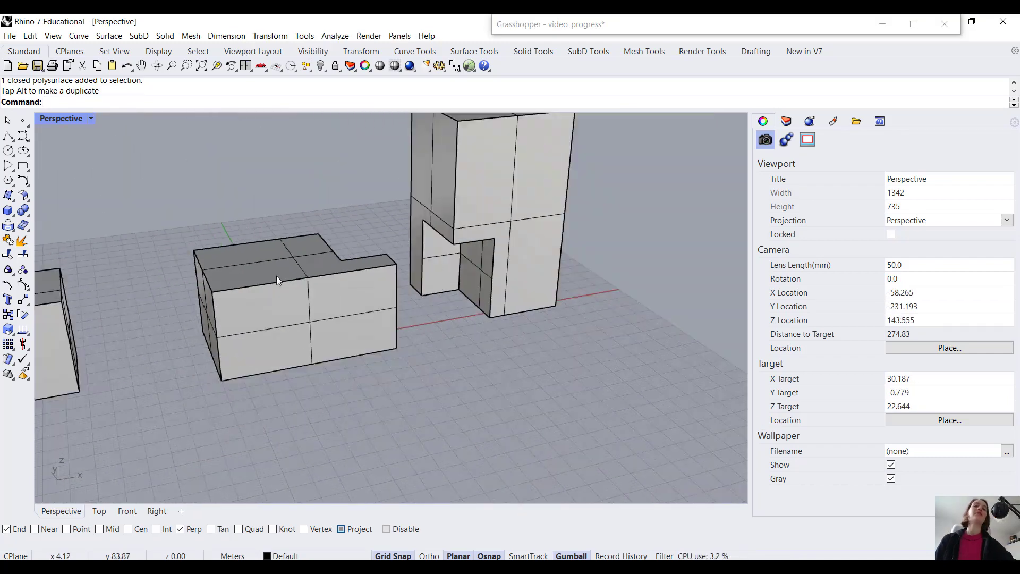
{"action": "right_click_drag", "start_coordinate": [431, 195], "coordinate": [279, 236], "text": "shift"}
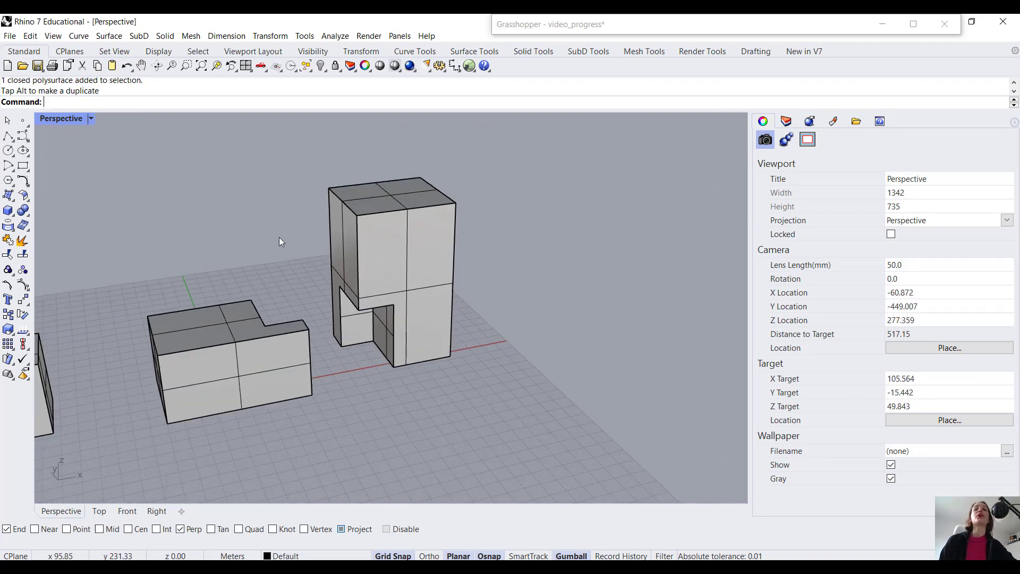
{"action": "double_click", "coordinate": [643, 29]}
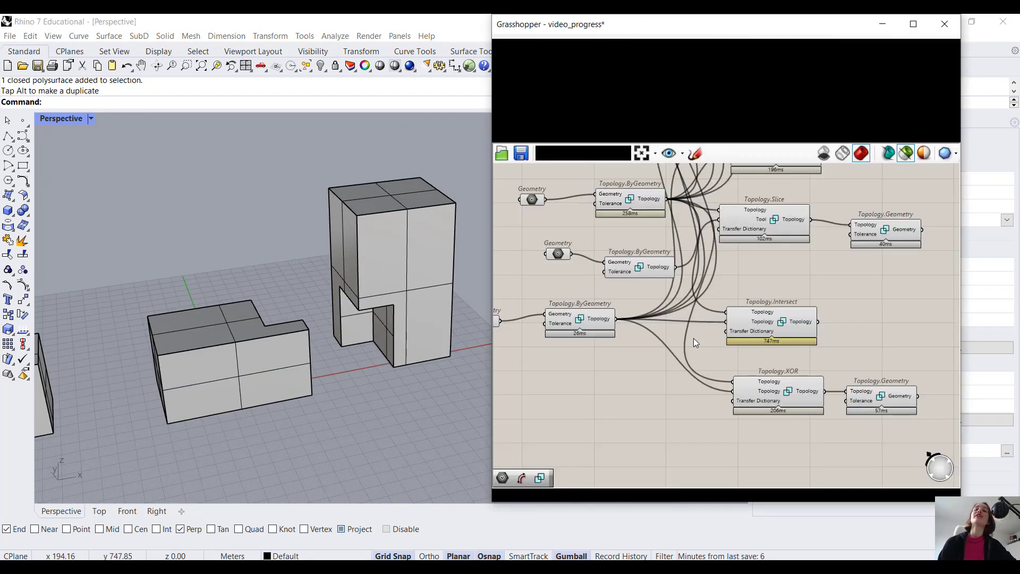